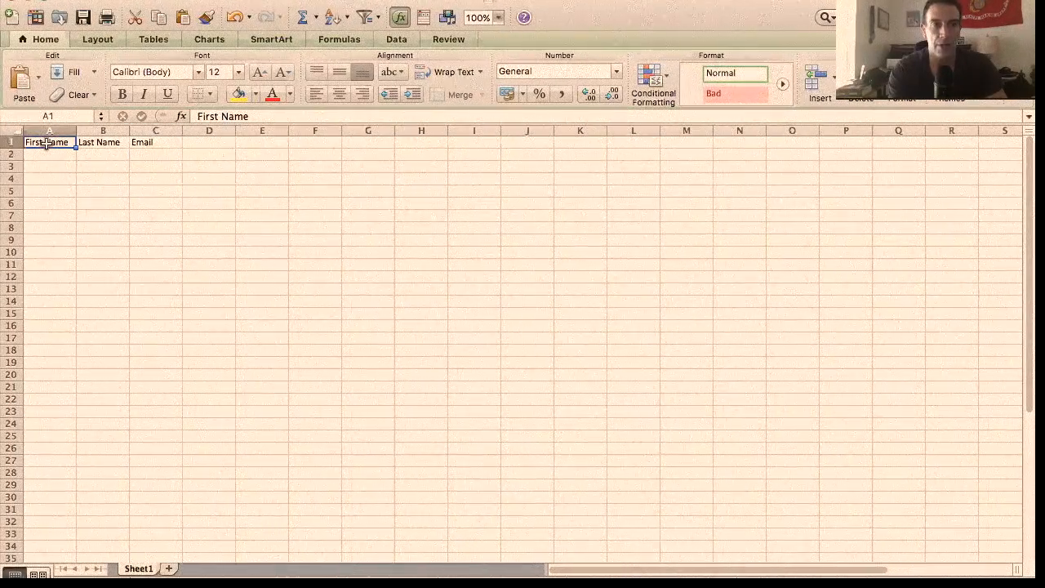
Examine the First Name, Last Name and Email column headings in row 1.
{"action": "left_click", "coordinate": [103, 143]}
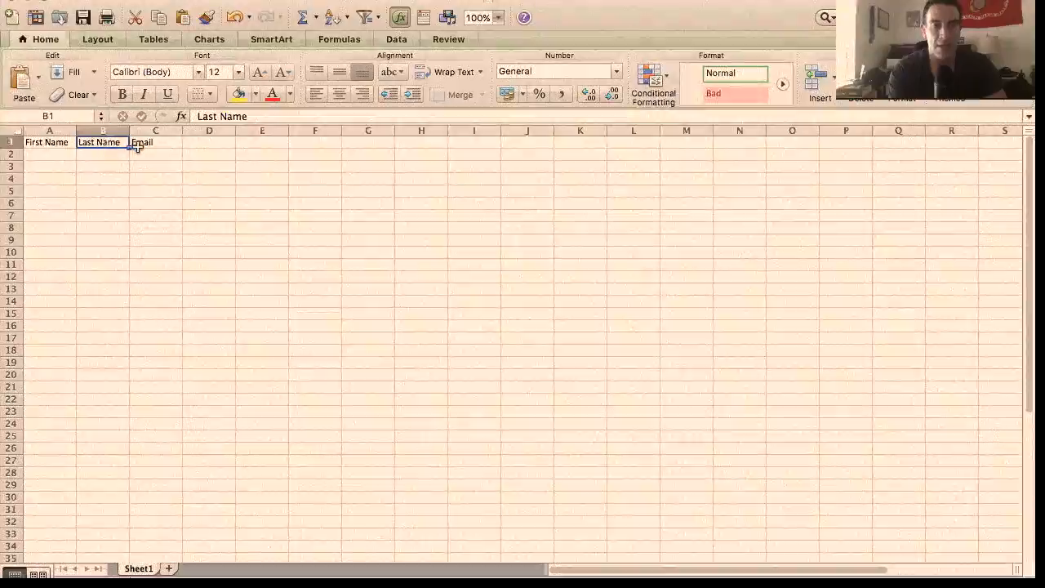
{"action": "left_click", "coordinate": [135, 145]}
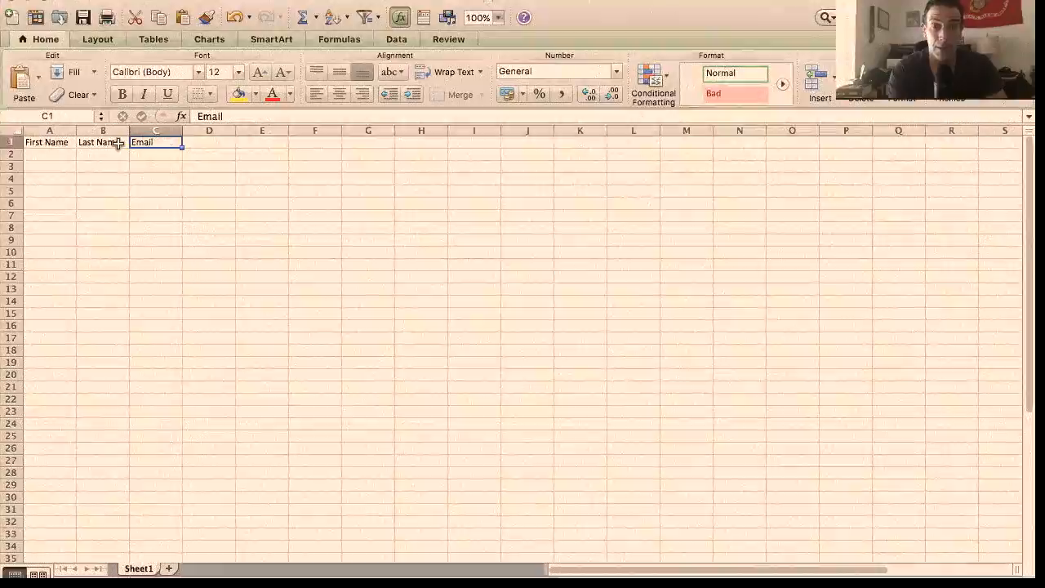
{"action": "left_click", "coordinate": [112, 143]}
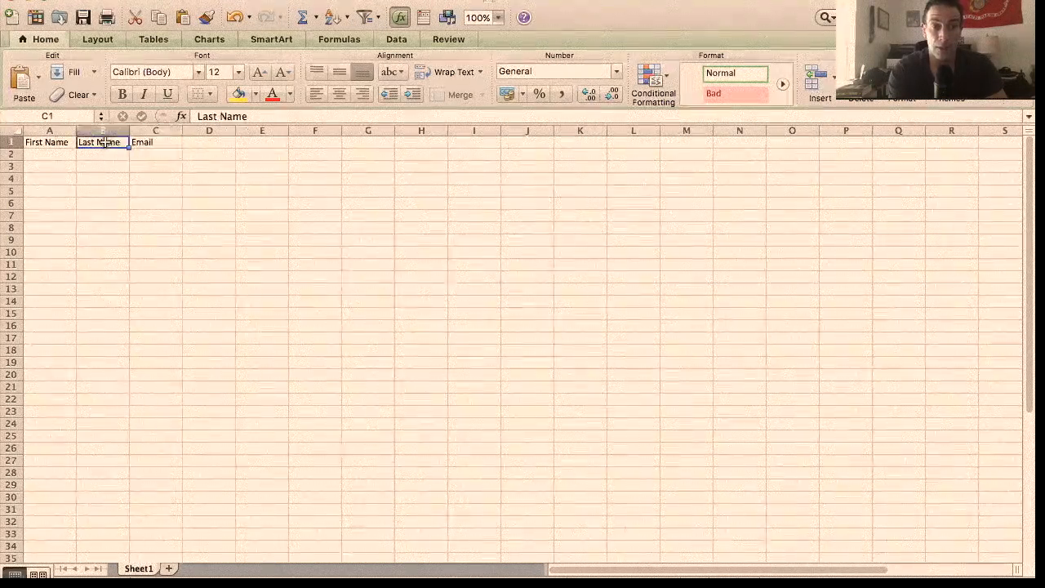
{"action": "left_click", "coordinate": [51, 141]}
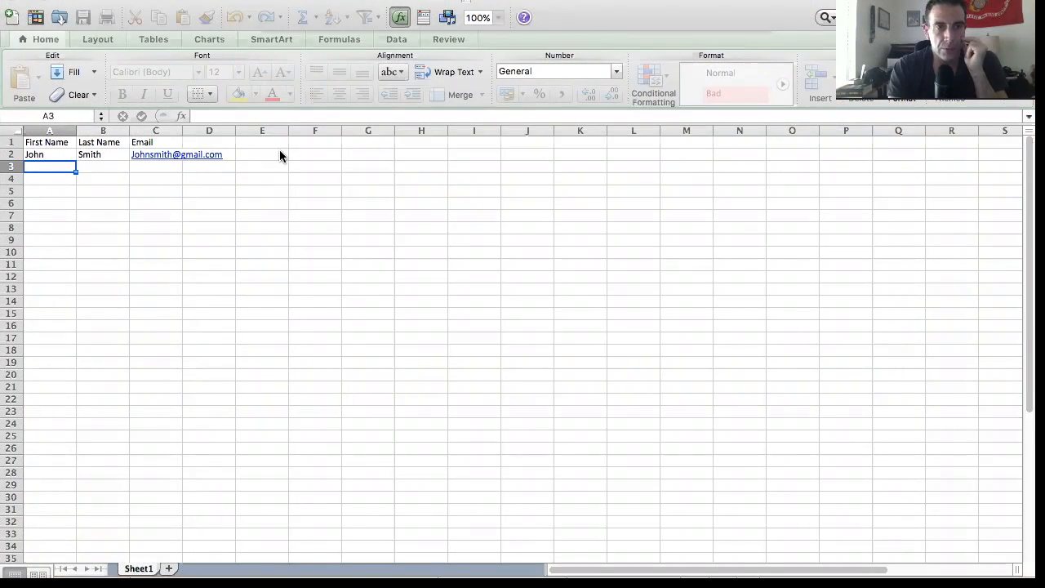
Save the contact workbook in Comma Separated Values (.csv) format, accepting the loss of unsupported features.
{"action": "left_click", "coordinate": [672, 288]}
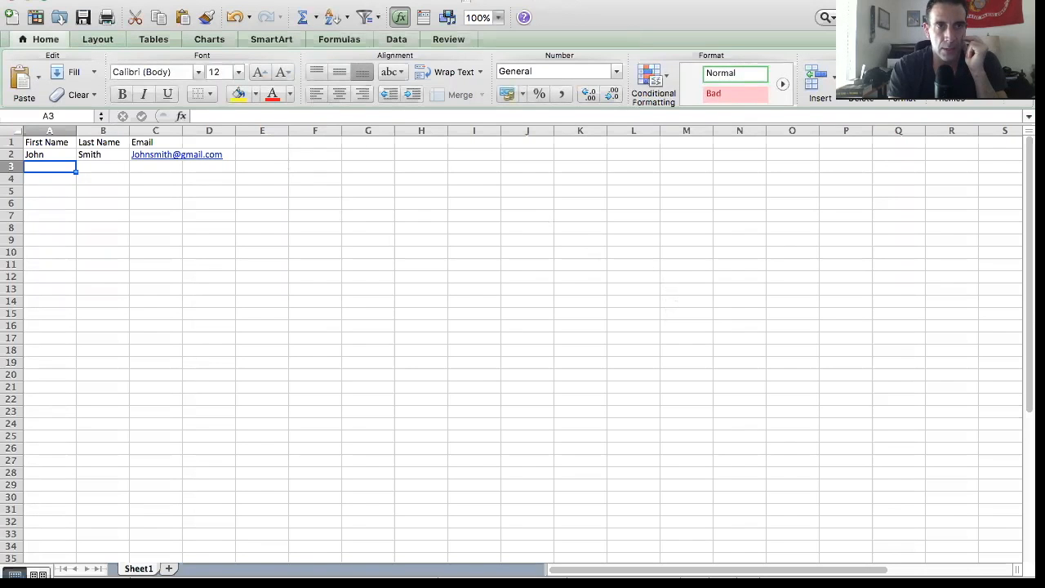
{"action": "left_click", "coordinate": [88, 1]}
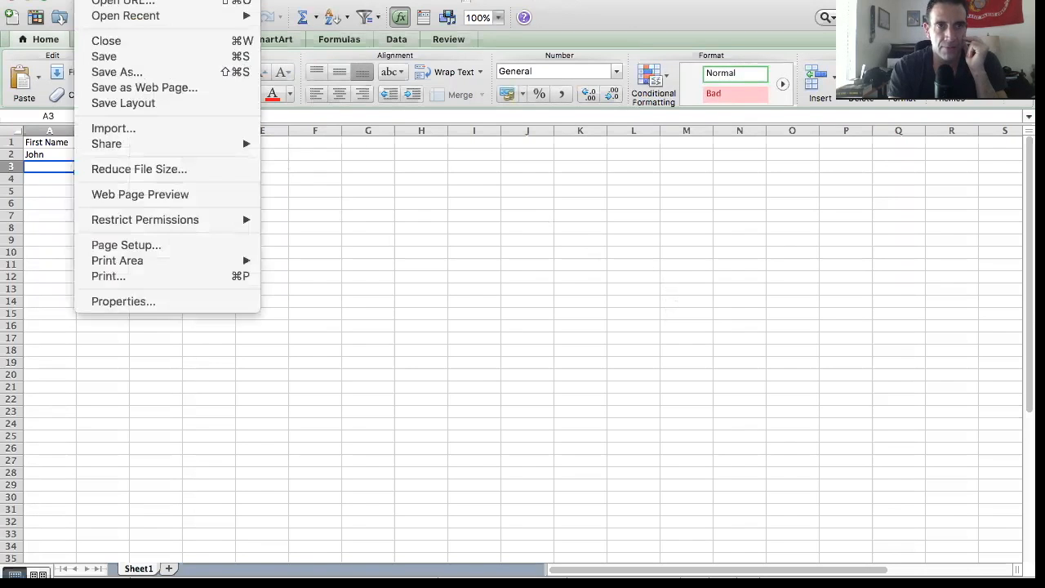
{"action": "left_click", "coordinate": [110, 72]}
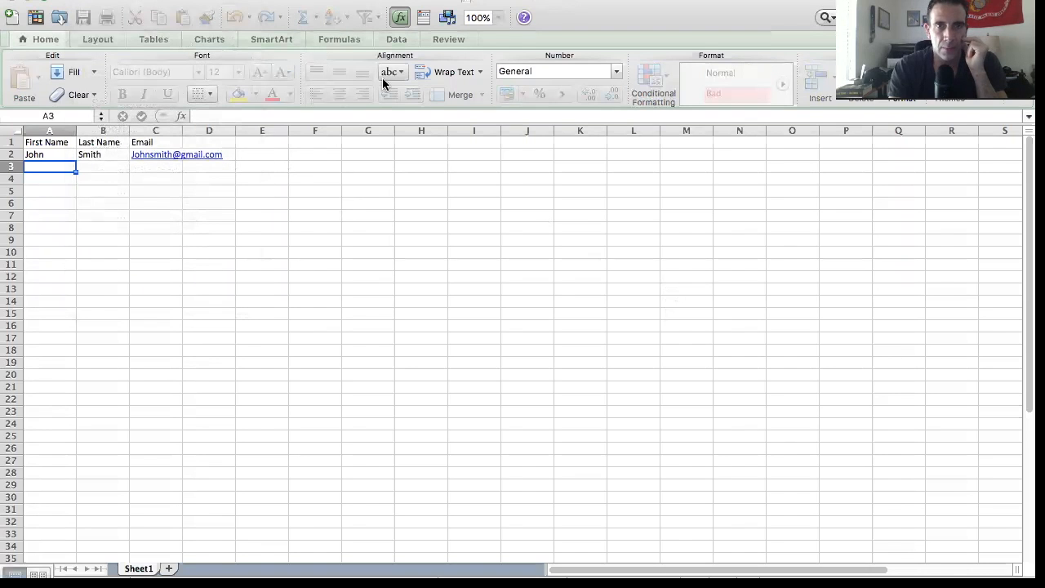
{"action": "left_click", "coordinate": [493, 135]}
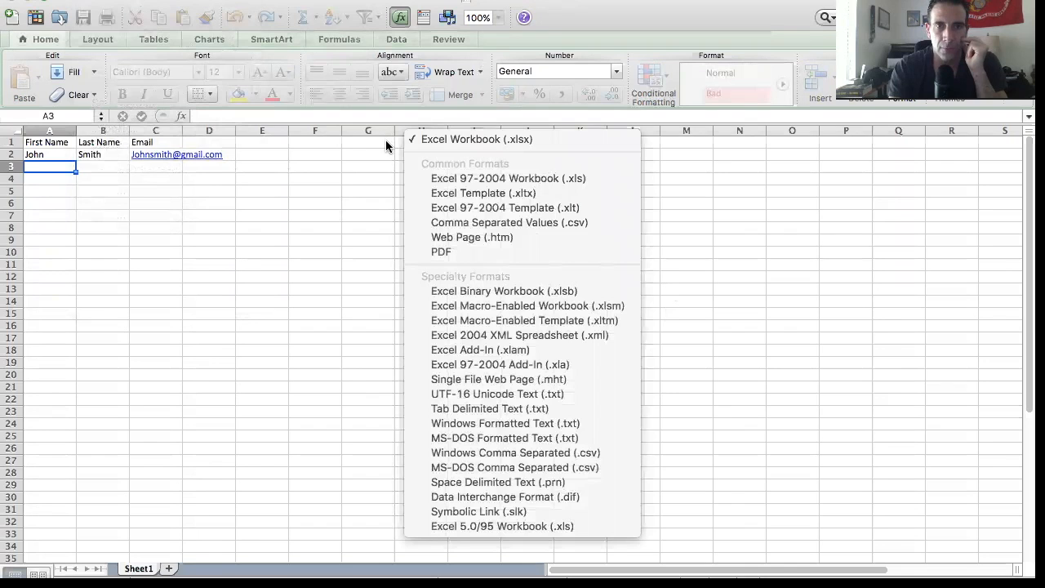
{"action": "left_click", "coordinate": [453, 222]}
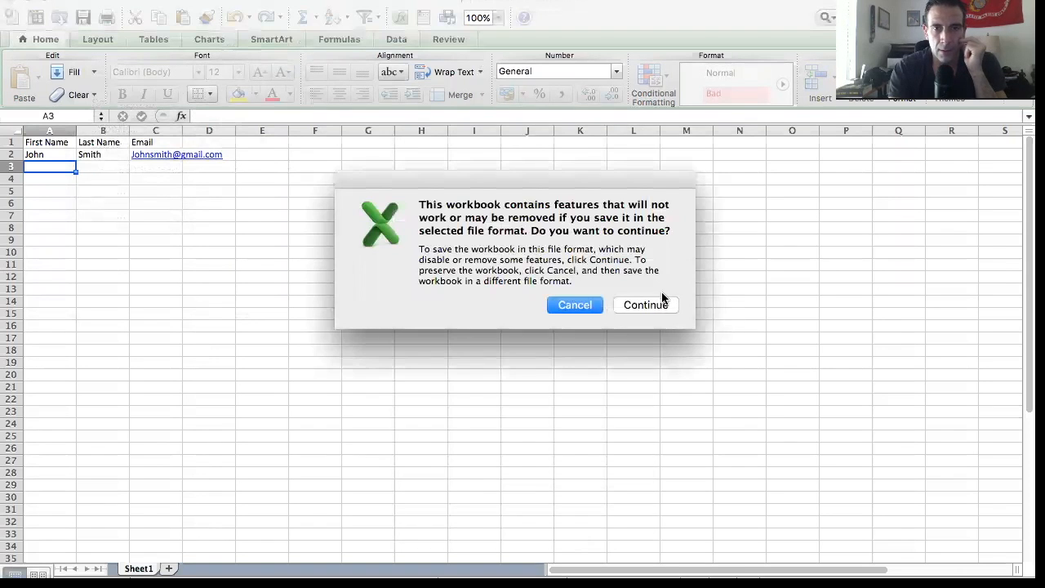
{"action": "left_click", "coordinate": [660, 304]}
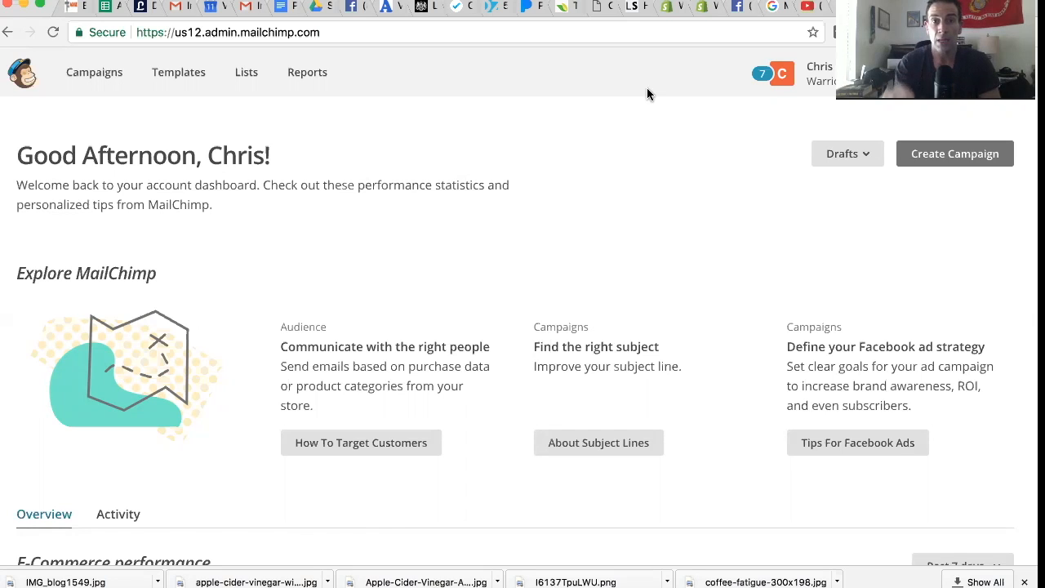
Open the subscriber lists in MailChimp and start creating a new list.
{"action": "left_click", "coordinate": [244, 76]}
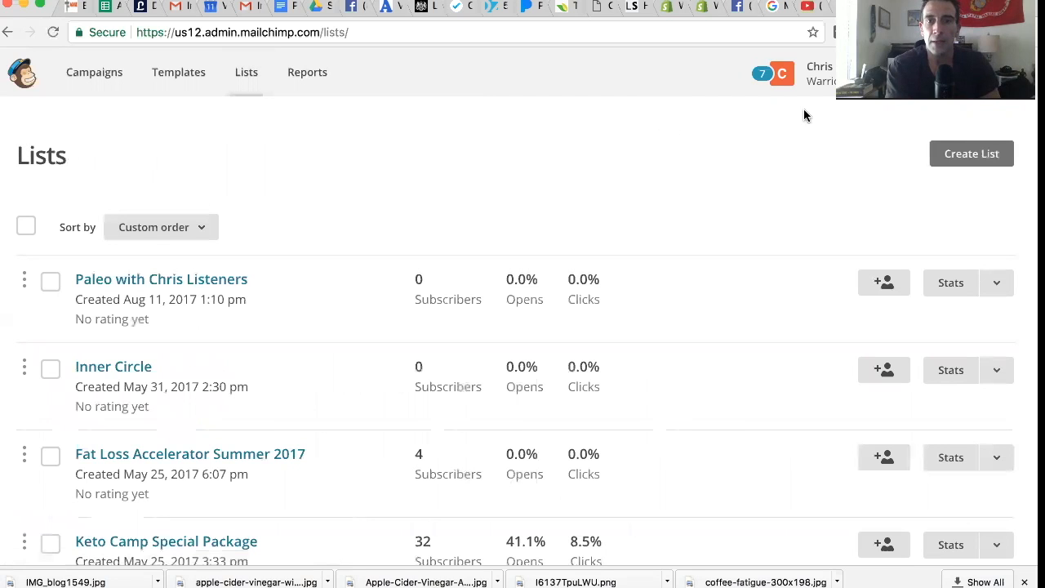
{"action": "left_click", "coordinate": [985, 159]}
{"action": "left_click", "coordinate": [504, 351]}
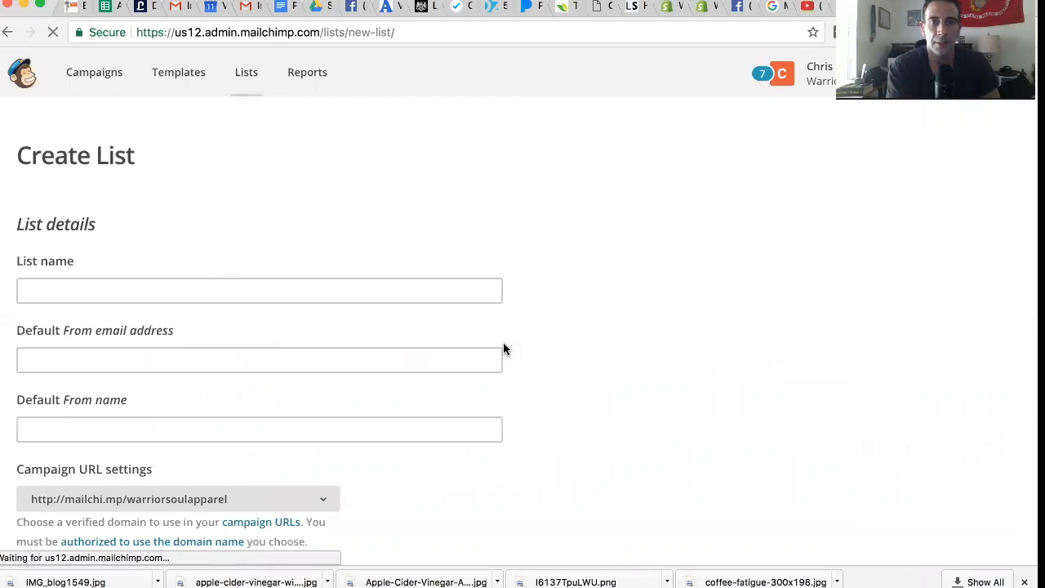
Set the list name to the suggested Paleo listeners title with 2.0 appended.
{"action": "left_click", "coordinate": [310, 283]}
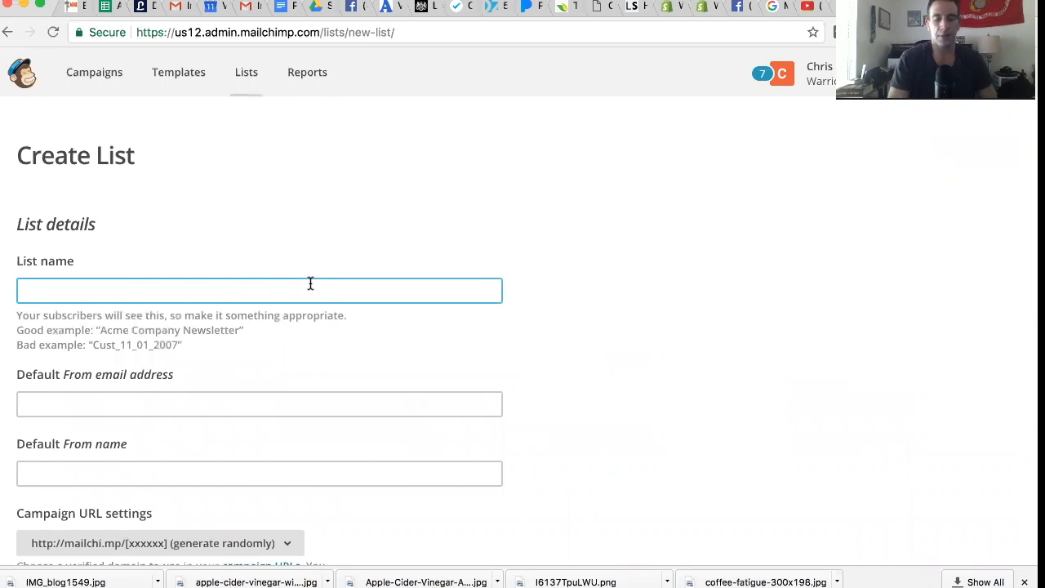
{"action": "type", "text": "Pal"}
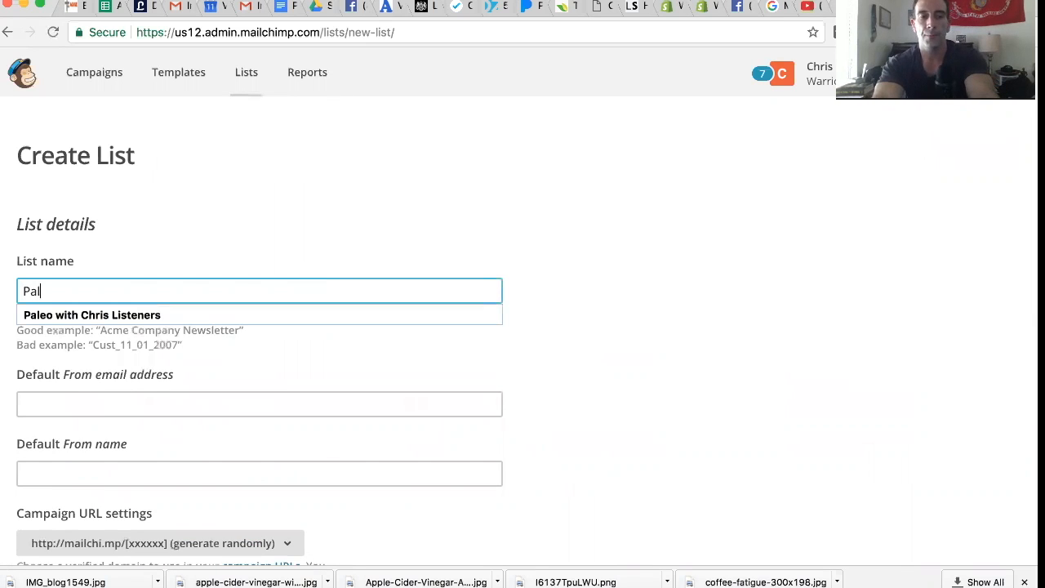
{"action": "type", "text": "eo wi"}
{"action": "key", "text": "Down"}
{"action": "key", "text": "Return"}
{"action": "type", "text": "2.0"}
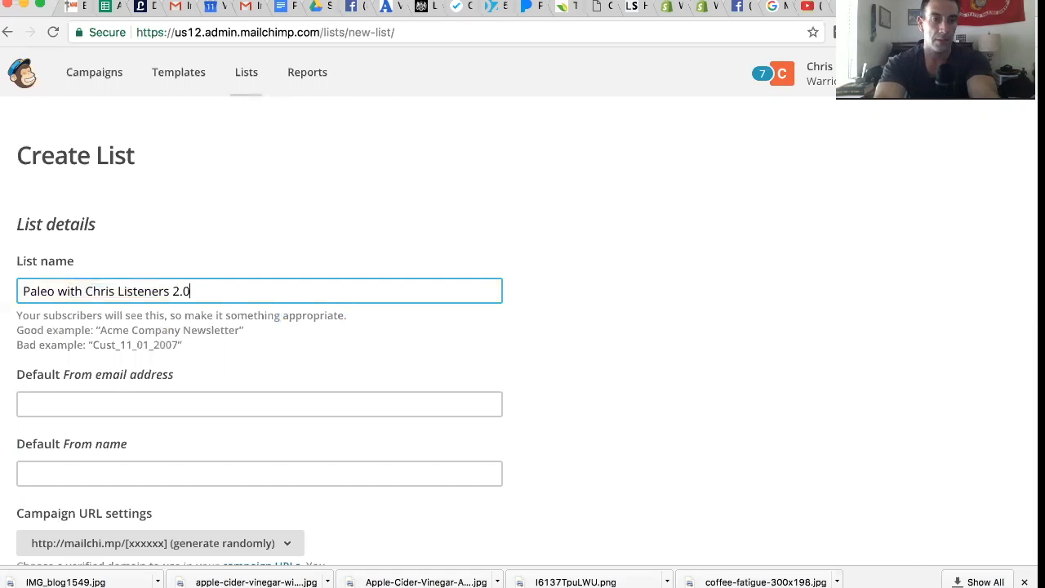
Fill in the sender's default From email address and enter the sender's first name as the default From name.
{"action": "left_click", "coordinate": [233, 398]}
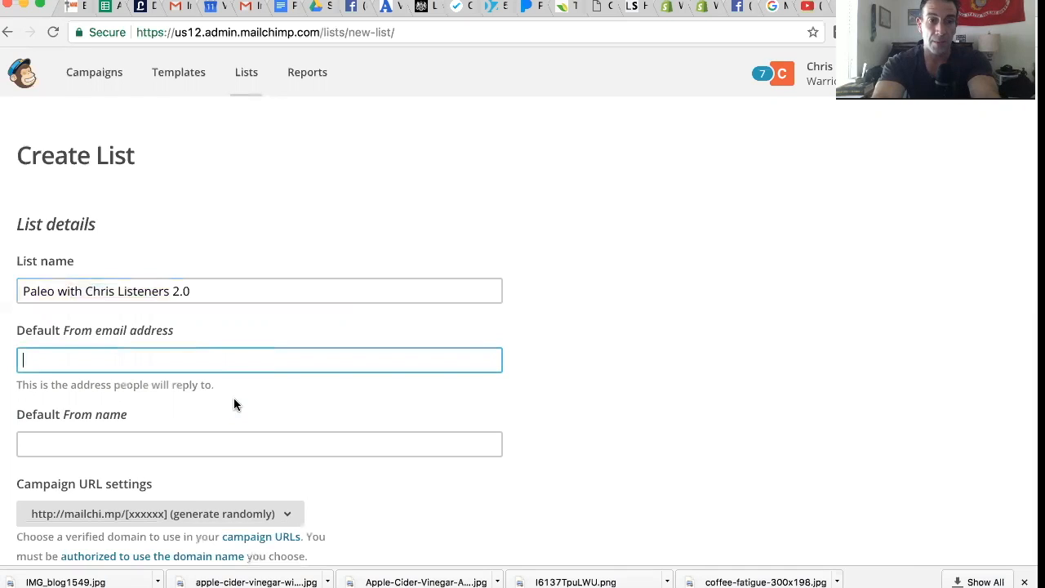
{"action": "type", "text": "chris"}
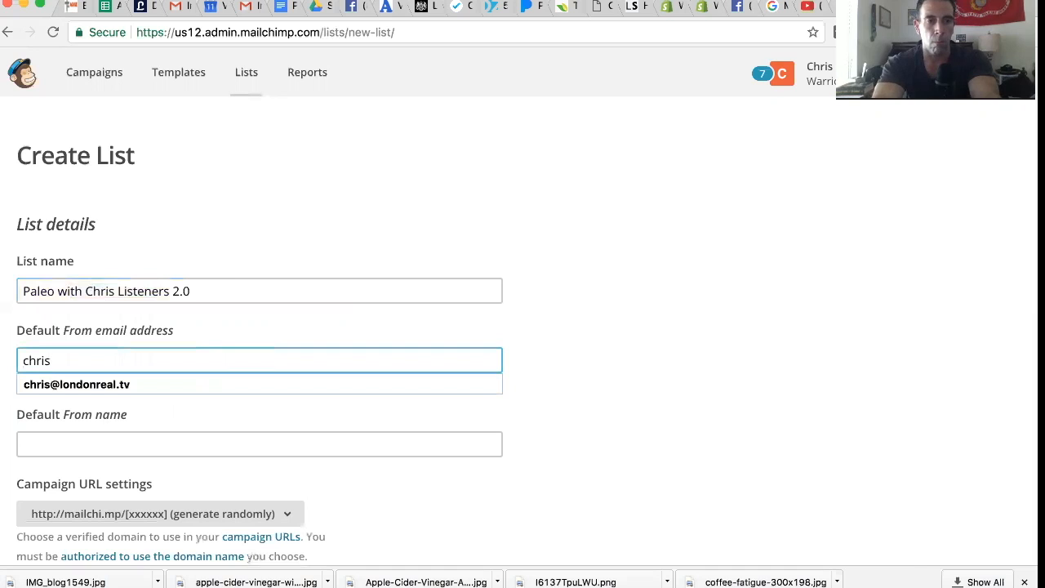
{"action": "key", "text": "Down"}
{"action": "key", "text": "Return"}
{"action": "key", "text": "Tab"}
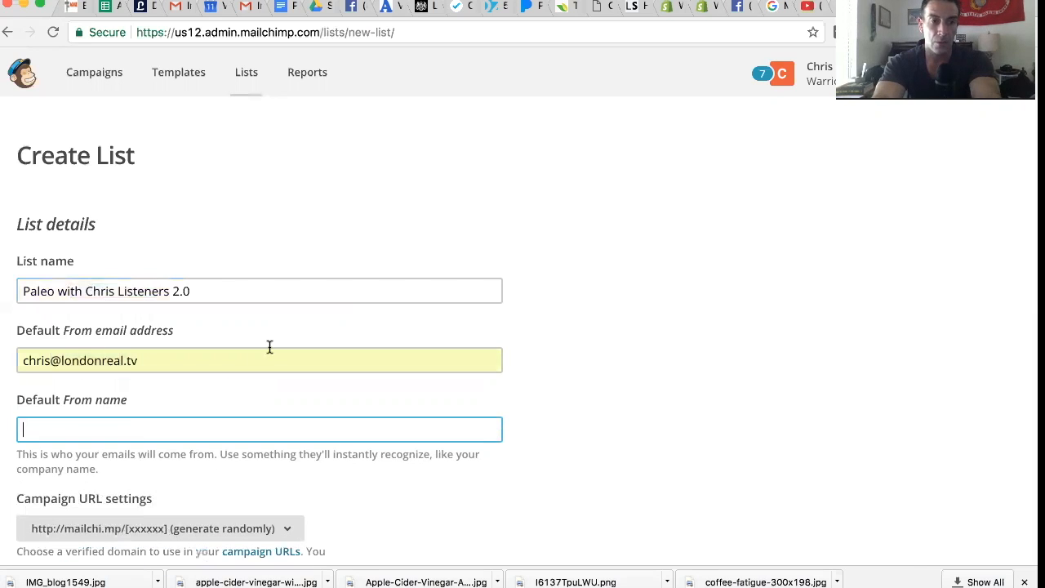
{"action": "type", "text": "Chris"}
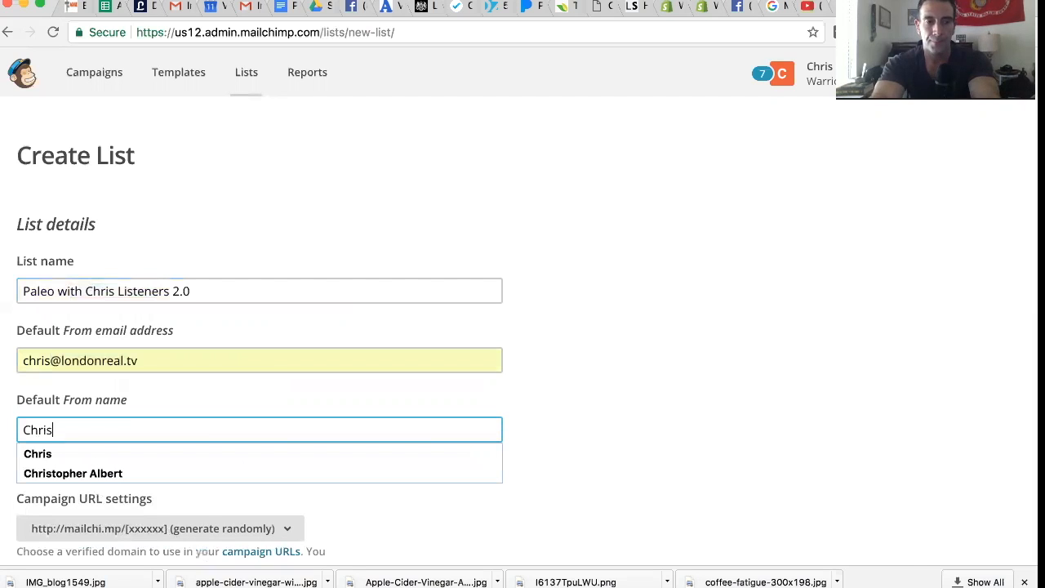
{"action": "left_click", "coordinate": [280, 379]}
Write the sign-up reminder "You signed up for this list to get amazing information from" plus the sender's first name and "about Paleo.".
{"action": "scroll", "coordinate": [281, 378], "scroll_direction": "down", "scroll_amount": 5}
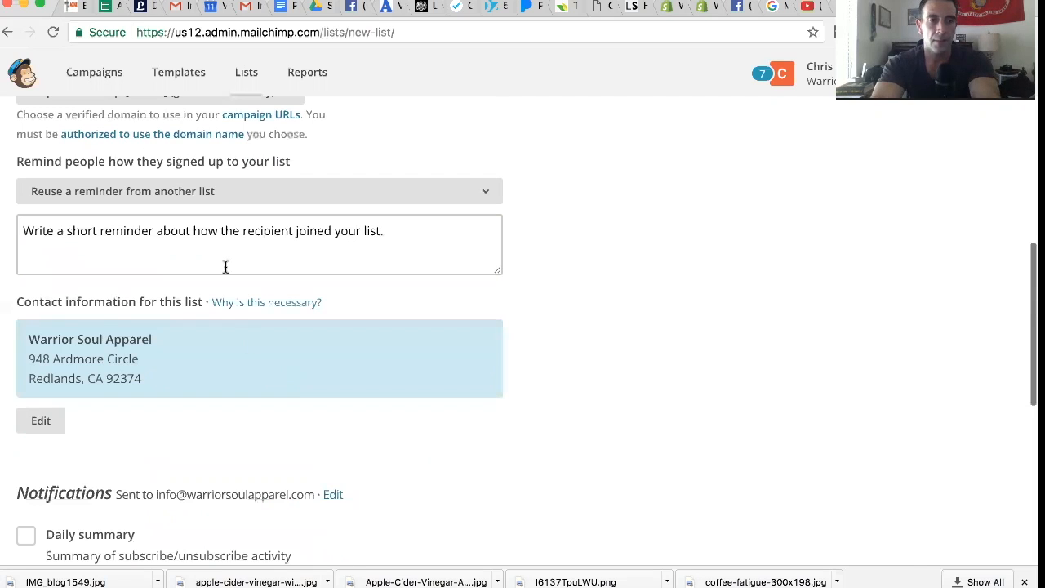
{"action": "left_click", "coordinate": [247, 258]}
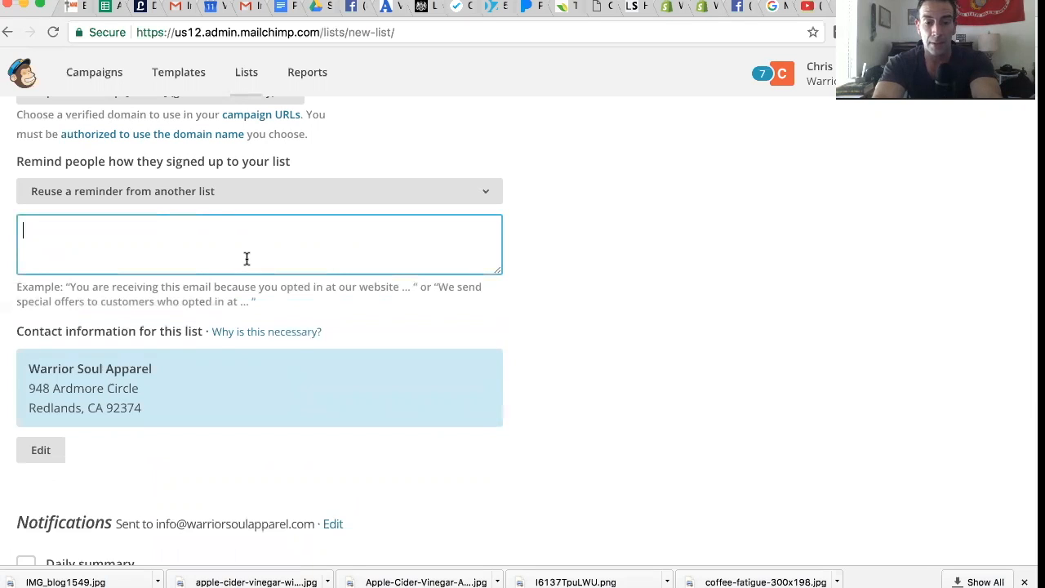
{"action": "type", "text": "You"}
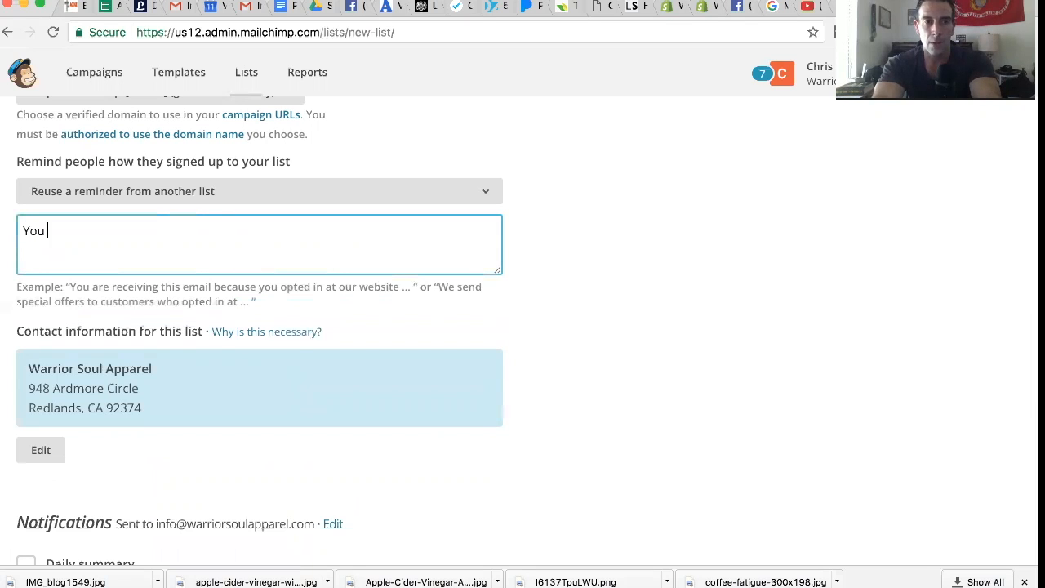
{"action": "type", "text": " signed up for this list to get amazing information from Chris about Plaeo."}
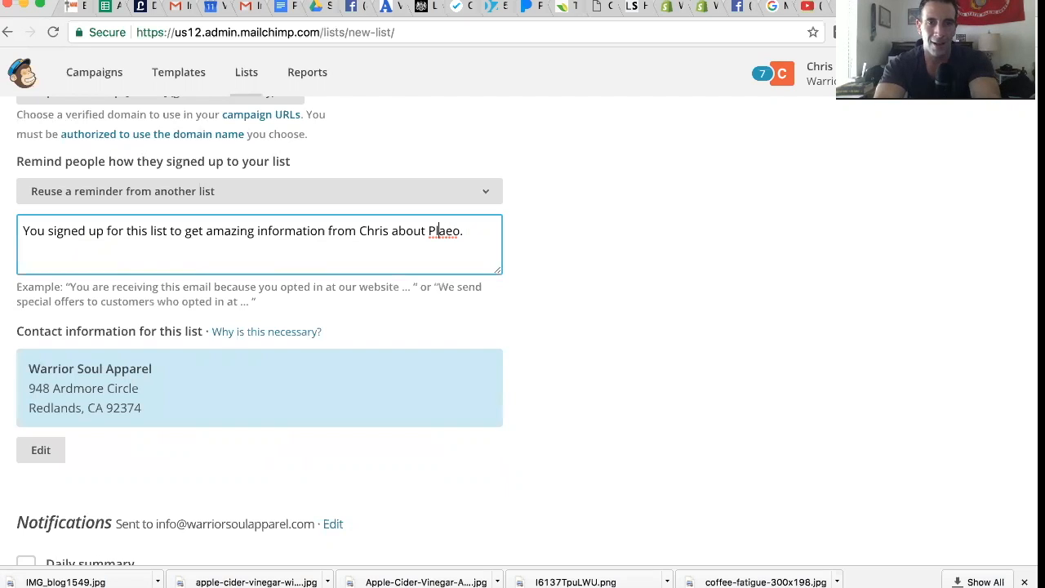
{"action": "key", "text": "BackSpace"}
{"action": "key", "text": "BackSpace"}
{"action": "type", "text": "al"}
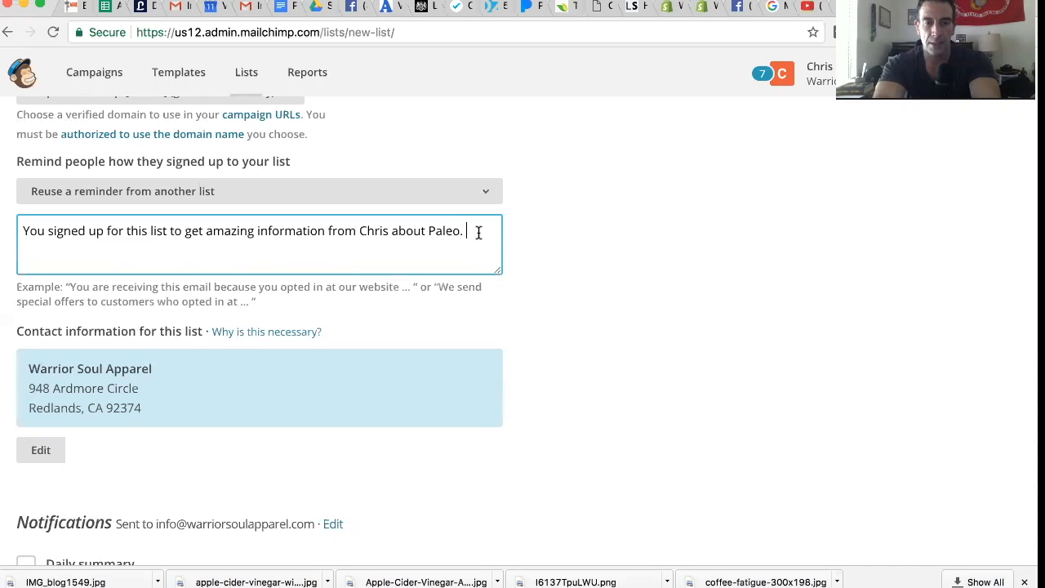
Add "Please add this address to your inbox so that this valuable information doesn't end up in your spam file." to the reminder.
{"action": "type", "text": "Pleas"}
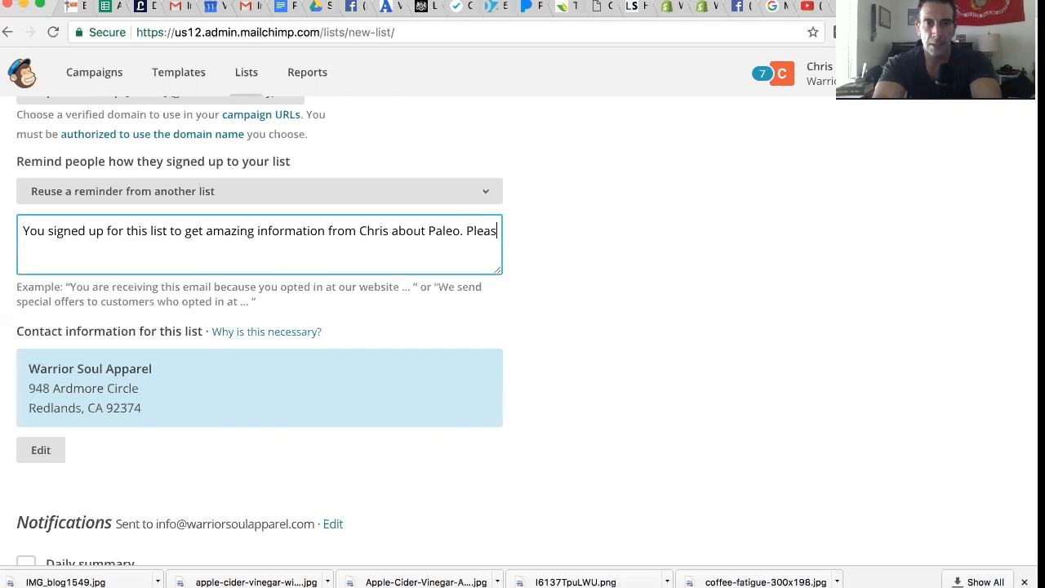
{"action": "type", "text": "e add this add"}
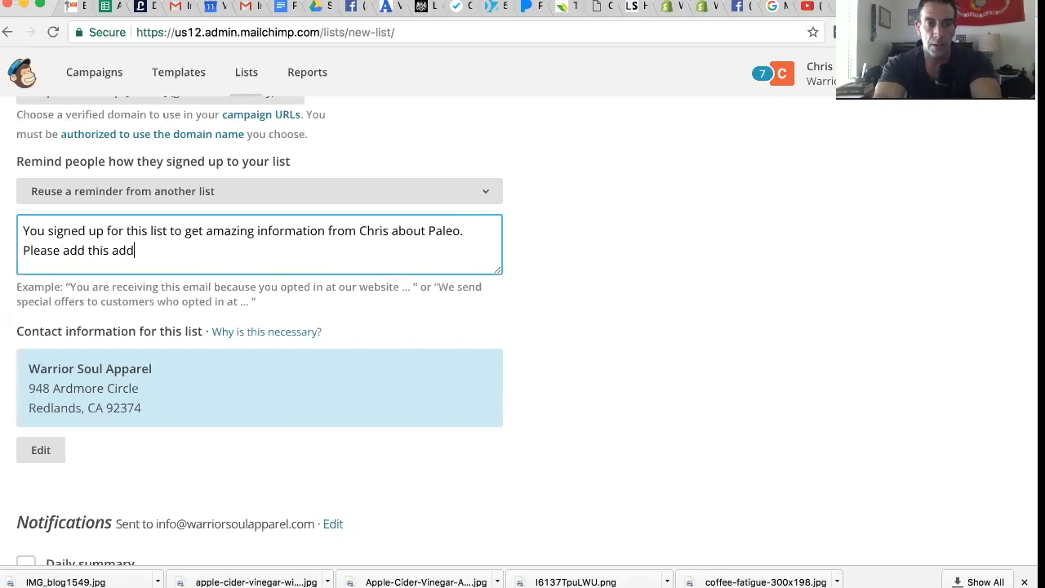
{"action": "type", "text": "ress to your in"}
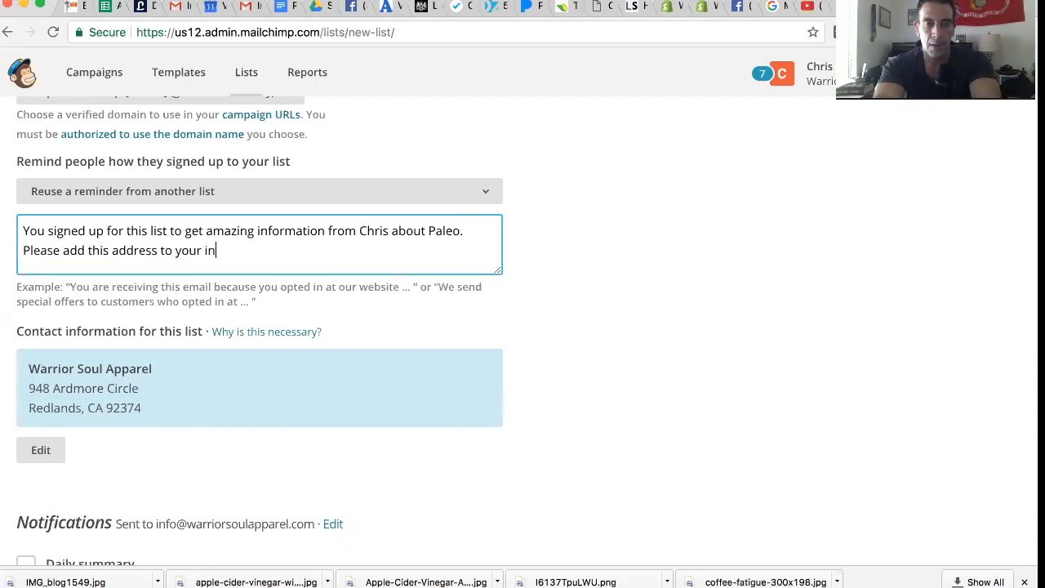
{"action": "type", "text": "box so that"}
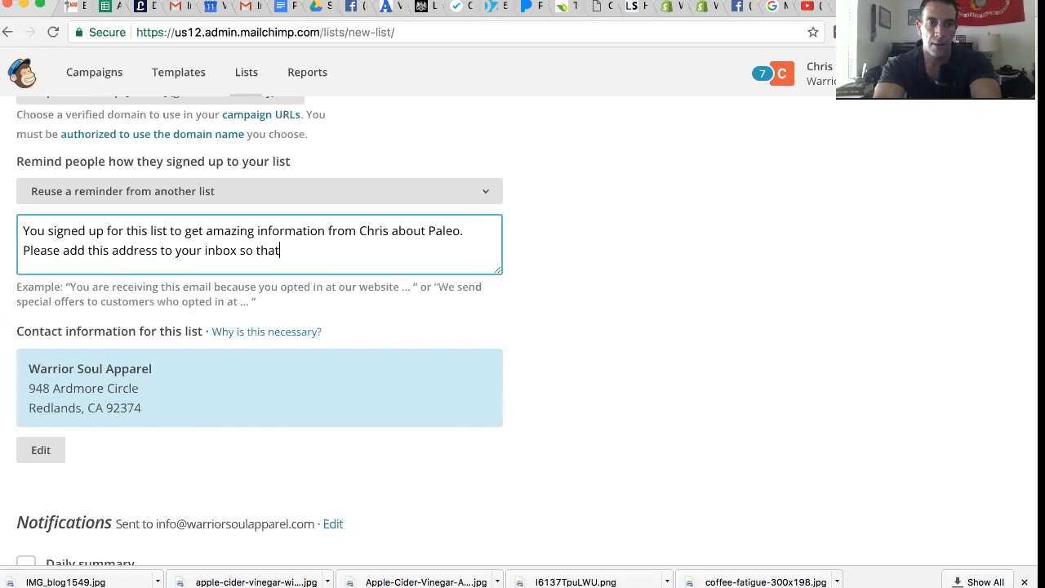
{"action": "type", "text": " this vialua"}
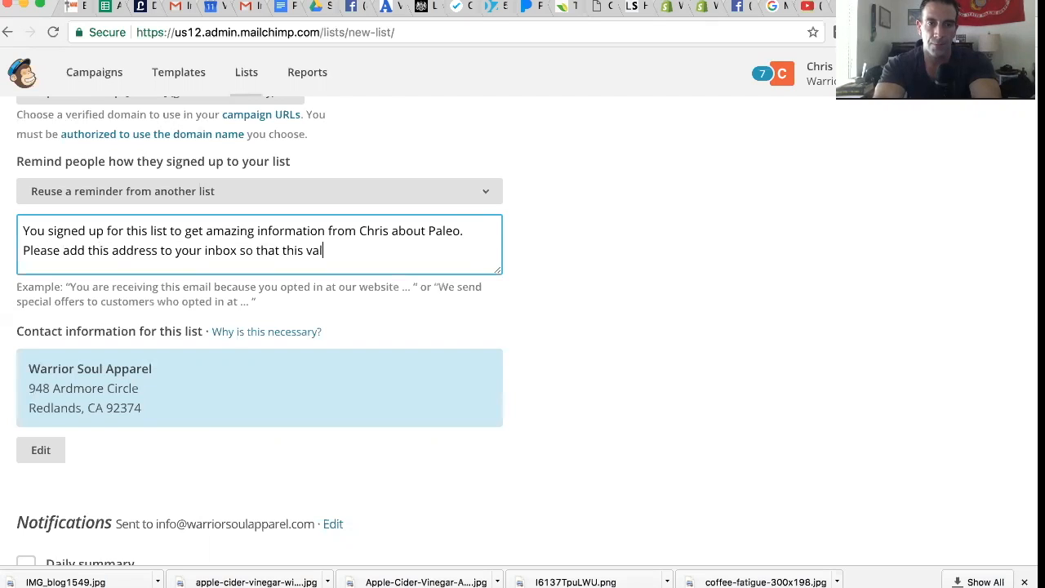
{"action": "type", "text": "inf"}
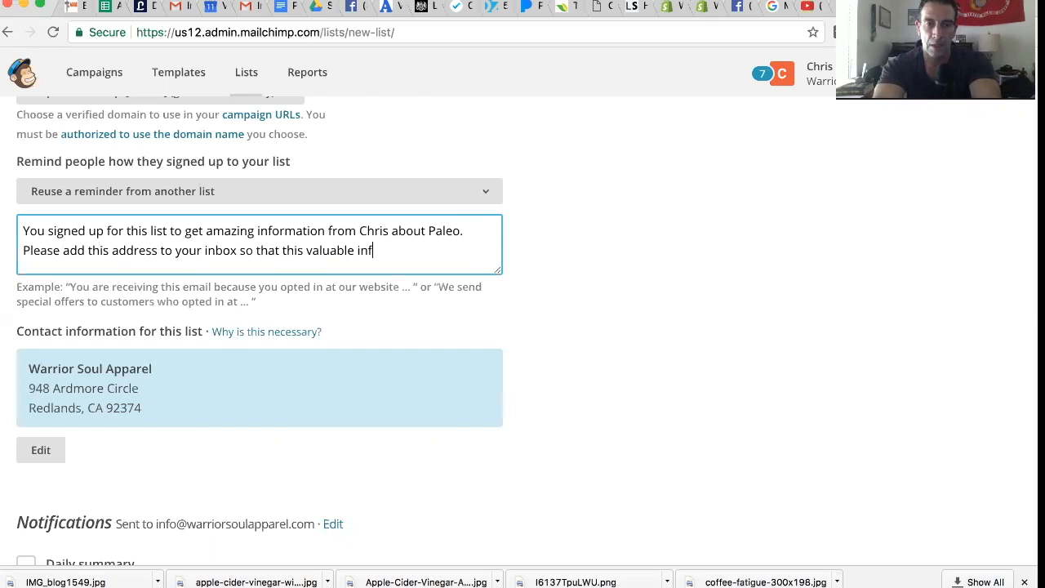
{"action": "type", "text": "ormation does"}
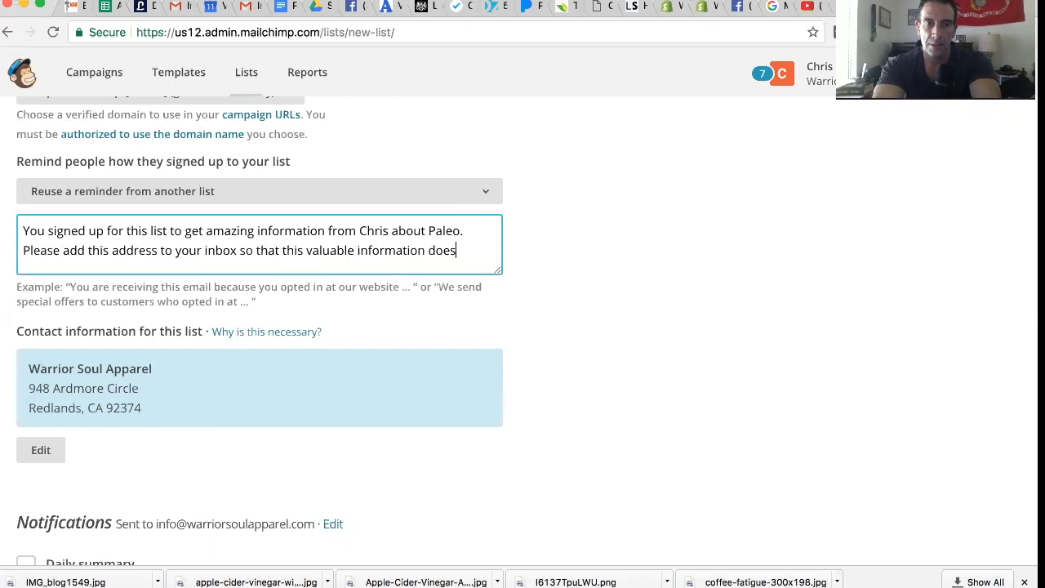
{"action": "type", "text": "n't end up in your "}
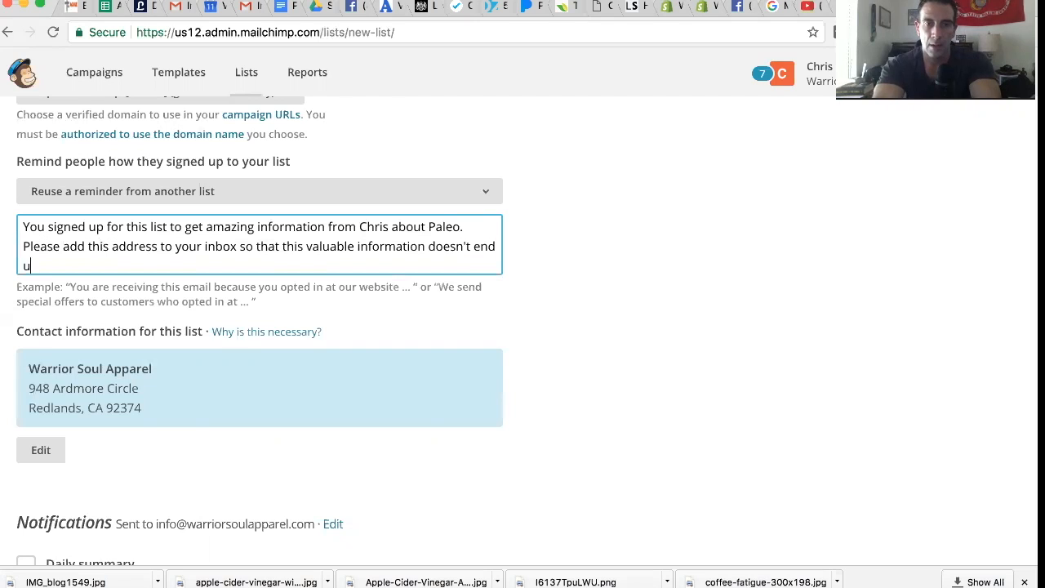
{"action": "type", "text": "spam file."}
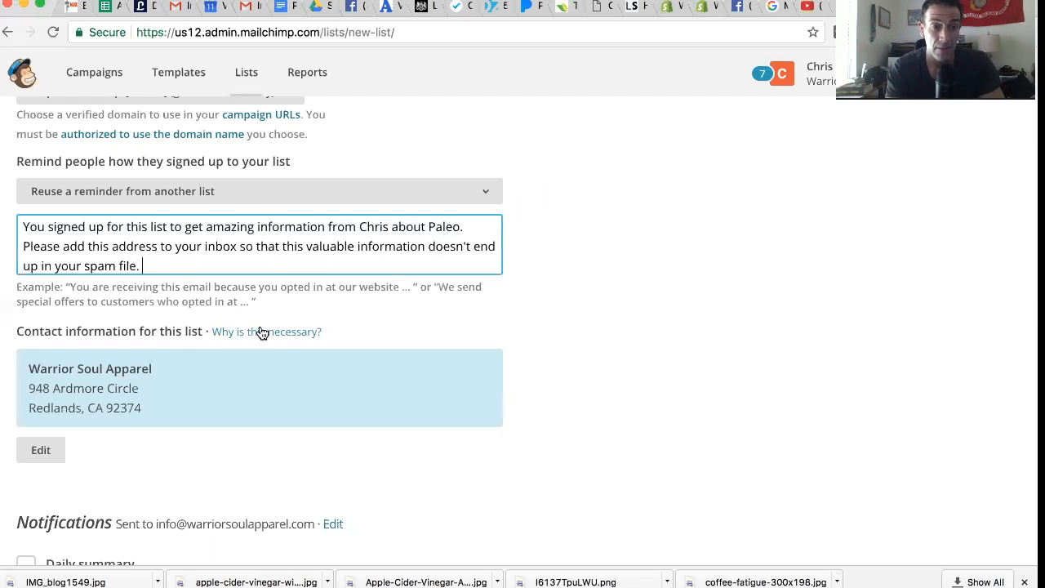
Enable the daily summary notification of subscribe and unsubscribe activity for the new list.
{"action": "scroll", "coordinate": [124, 369], "scroll_direction": "down", "scroll_amount": 5}
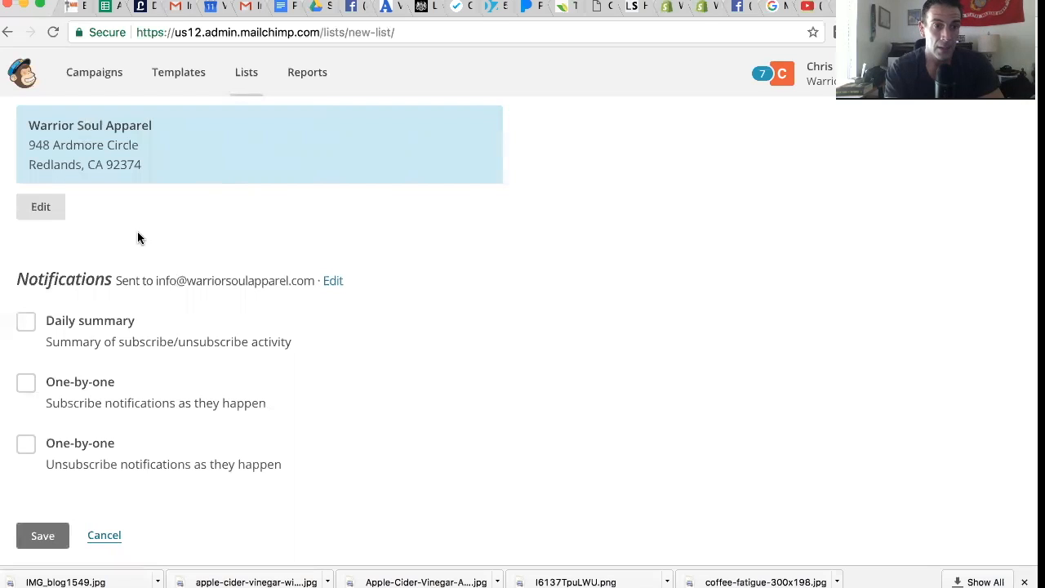
{"action": "left_click", "coordinate": [24, 322]}
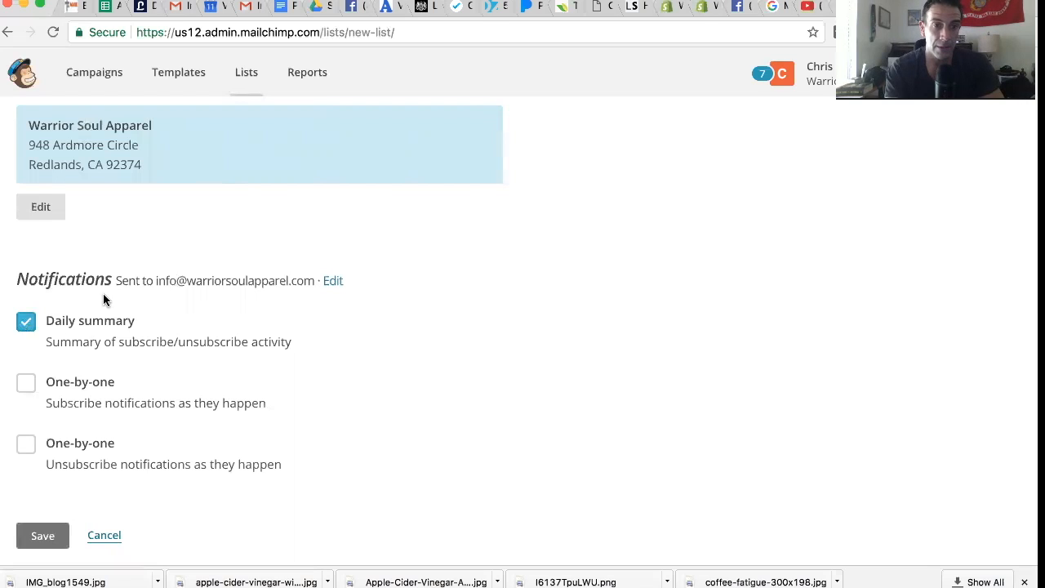
Save the new list and begin importing subscribers into it from a CSV or tab-delimited text file.
{"action": "scroll", "coordinate": [103, 298], "scroll_direction": "down", "scroll_amount": 4}
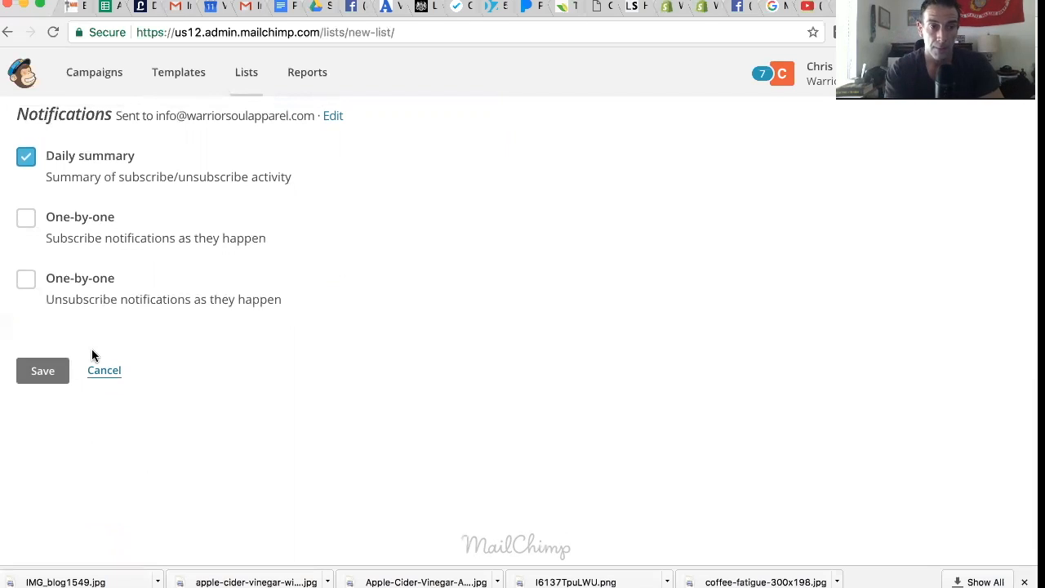
{"action": "left_click", "coordinate": [42, 371]}
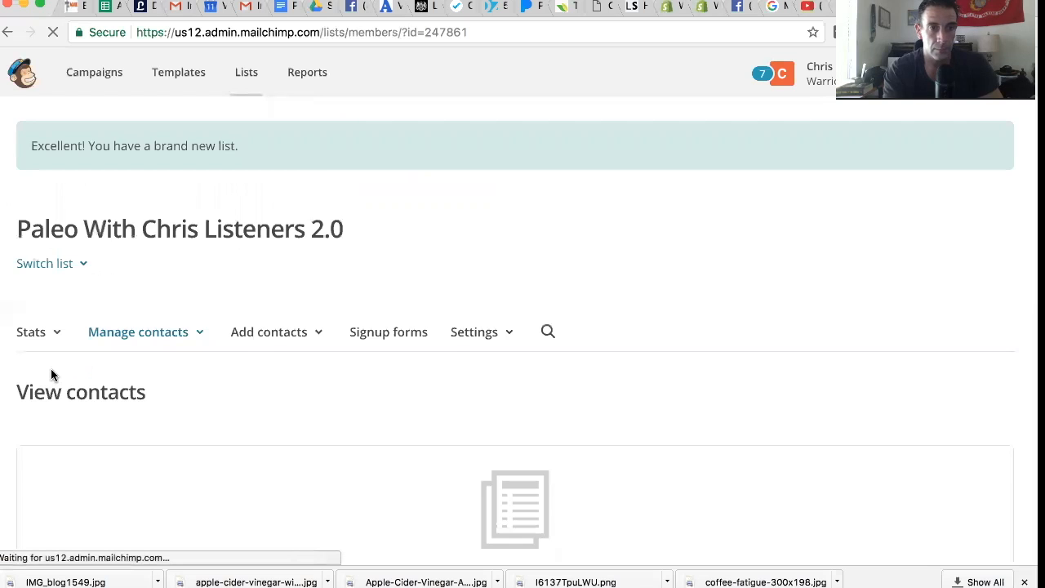
{"action": "scroll", "coordinate": [86, 346], "scroll_direction": "down", "scroll_amount": 5}
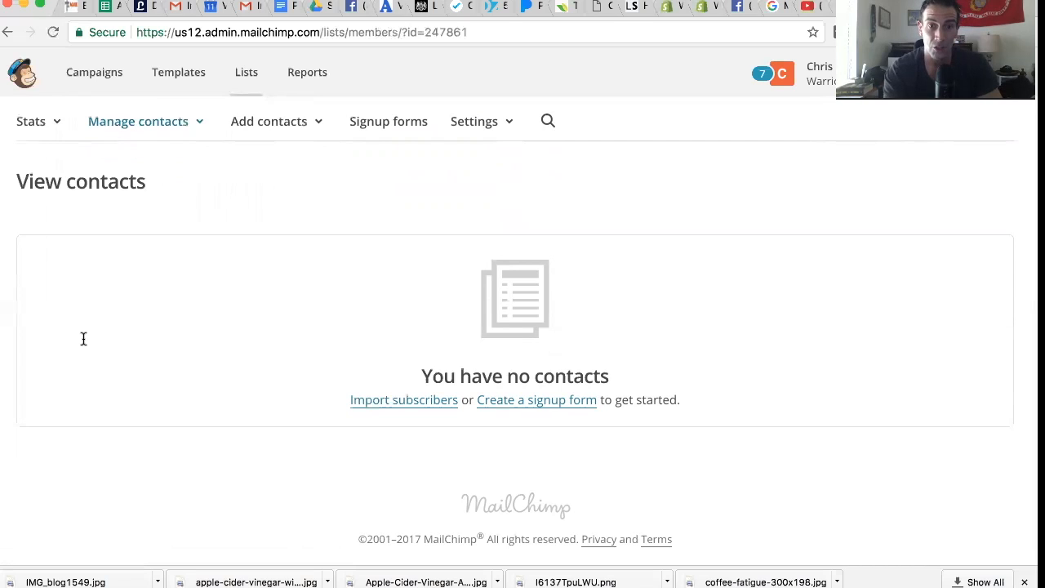
{"action": "left_click", "coordinate": [360, 405]}
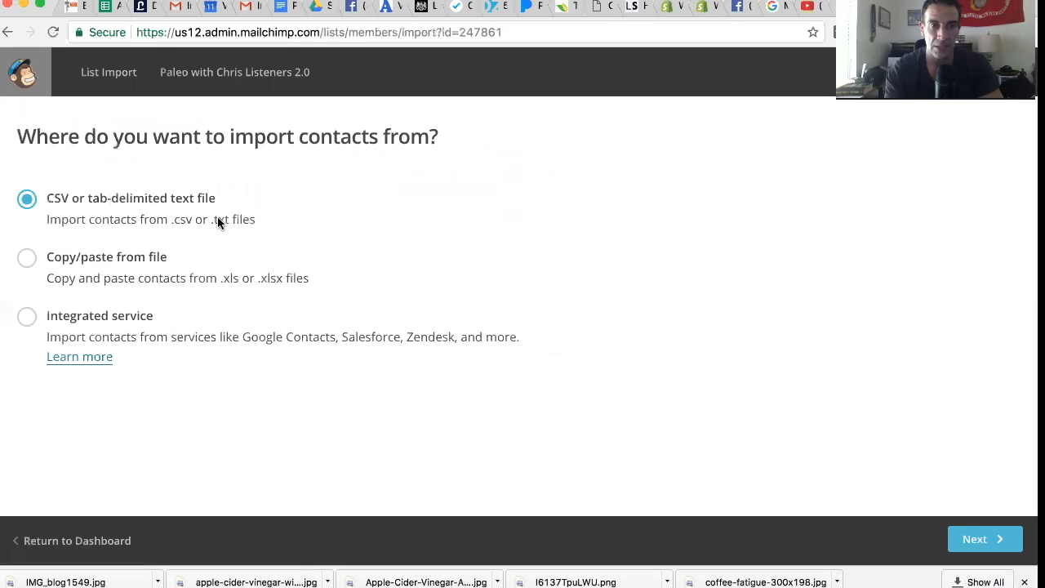
{"action": "left_click", "coordinate": [979, 539]}
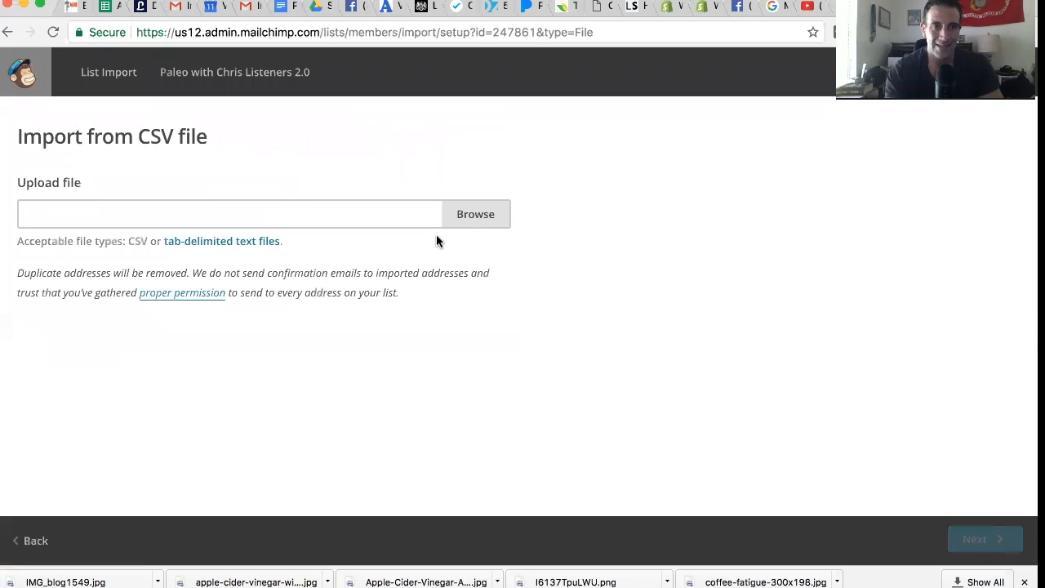
Upload the most recently modified Paleo CSV file from the Documents folder and continue to column matching.
{"action": "left_click", "coordinate": [473, 215]}
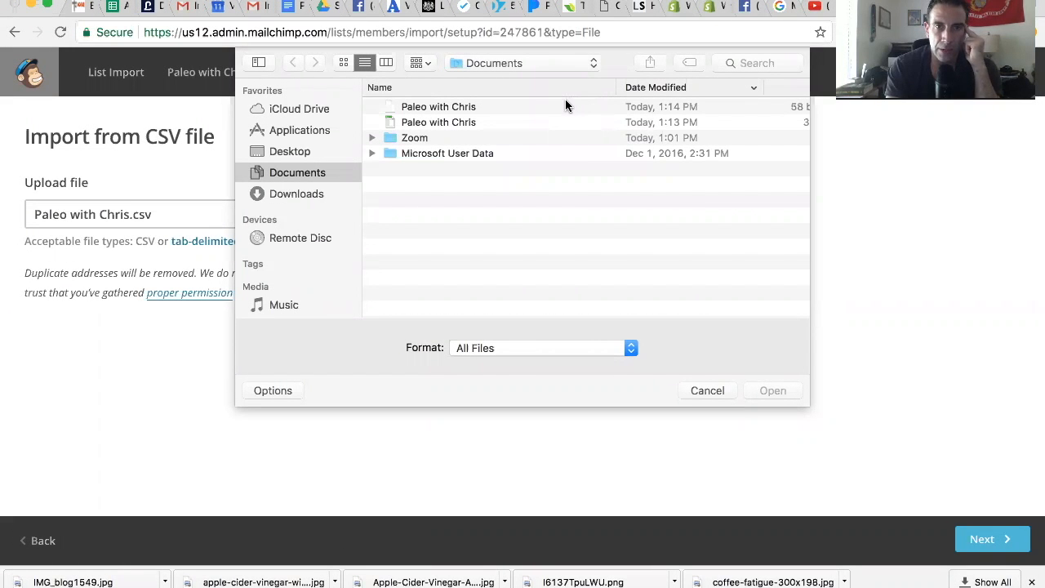
{"action": "double_click", "coordinate": [509, 107]}
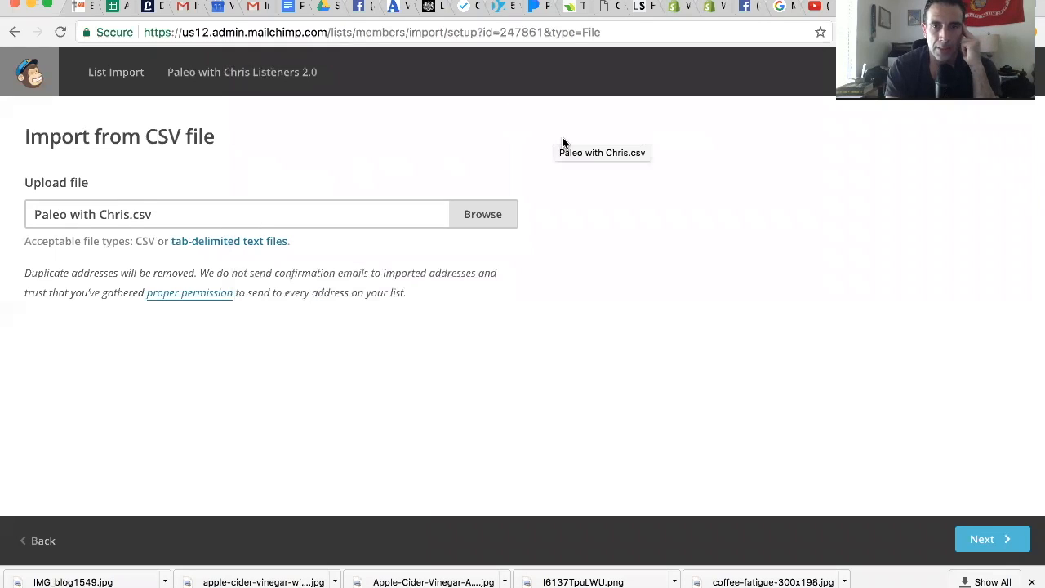
{"action": "left_click", "coordinate": [982, 541]}
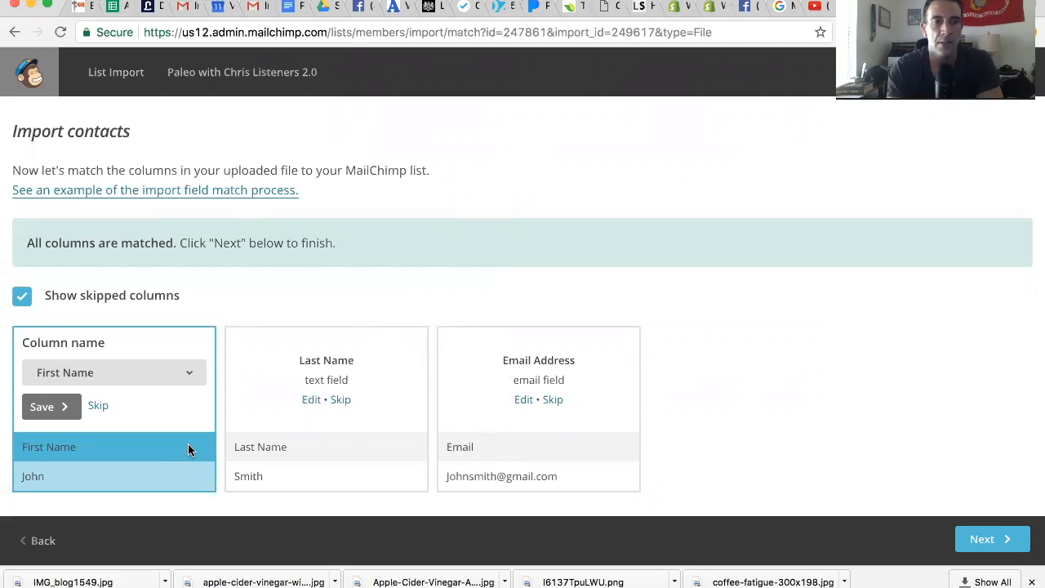
Confirm the column matches for First Name, Last Name and Email Address, and continue to the import review.
{"action": "left_click", "coordinate": [47, 407]}
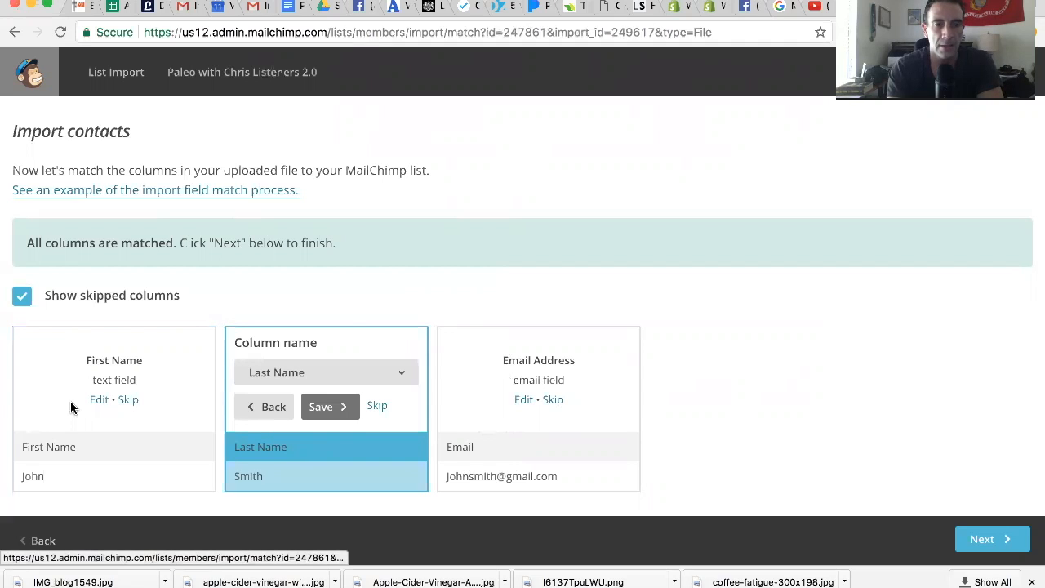
{"action": "left_click", "coordinate": [326, 406]}
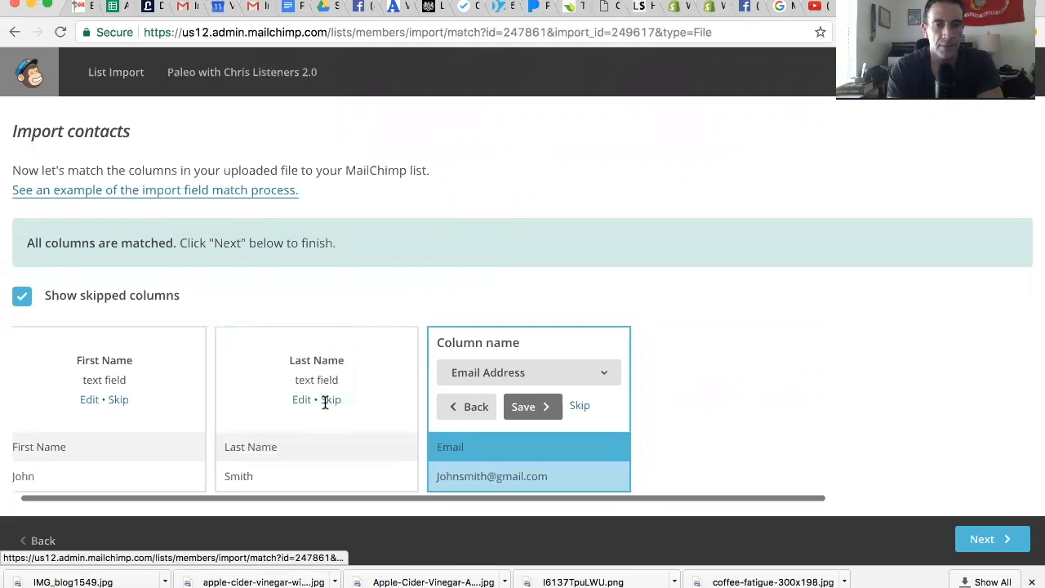
{"action": "left_click", "coordinate": [524, 409]}
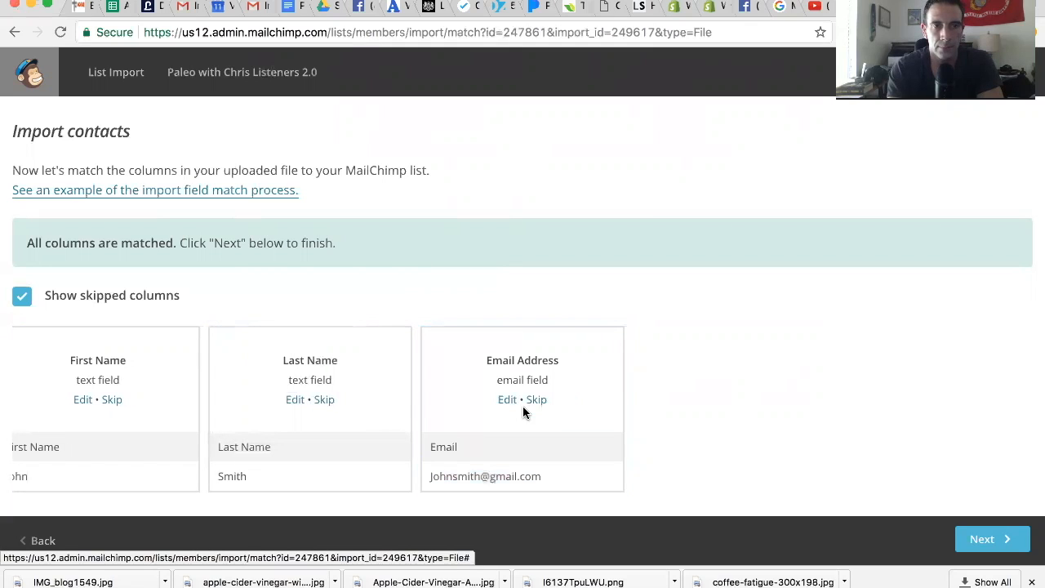
{"action": "left_click", "coordinate": [996, 541]}
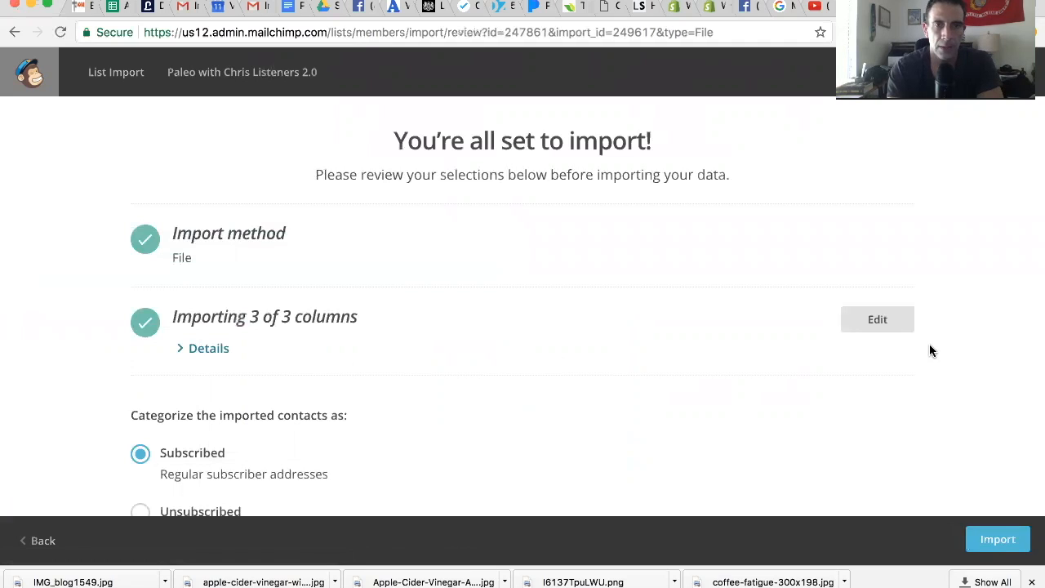
Review the import settings, import the contacts categorized as Subscribed, and check the list's contact table.
{"action": "scroll", "coordinate": [774, 359], "scroll_direction": "down", "scroll_amount": 5}
{"action": "scroll", "coordinate": [773, 359], "scroll_direction": "up", "scroll_amount": 1}
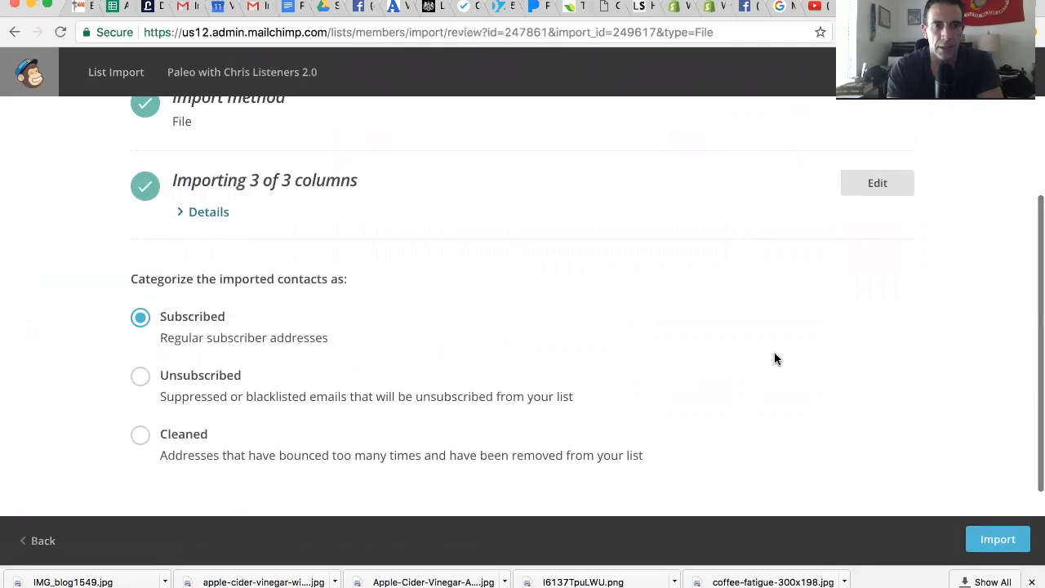
{"action": "scroll", "coordinate": [774, 360], "scroll_direction": "up", "scroll_amount": 1}
{"action": "scroll", "coordinate": [774, 359], "scroll_direction": "down", "scroll_amount": 2}
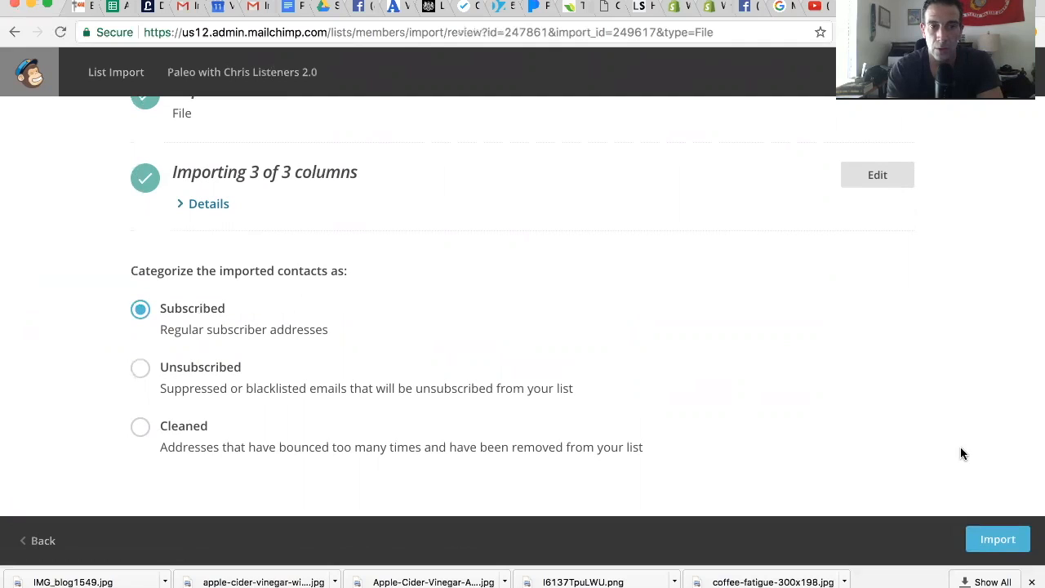
{"action": "left_click", "coordinate": [998, 539]}
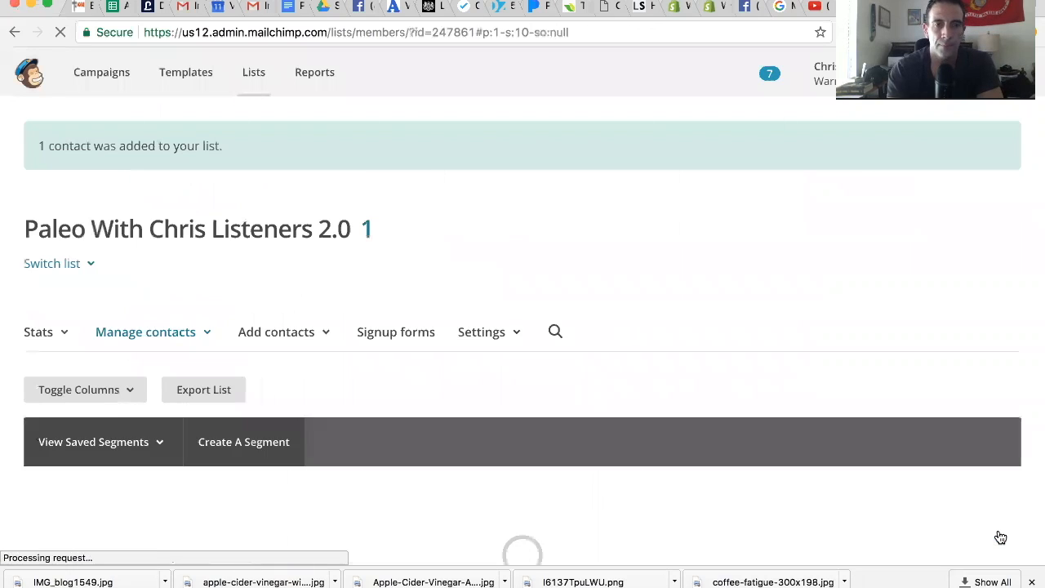
{"action": "scroll", "coordinate": [960, 465], "scroll_direction": "down", "scroll_amount": 3}
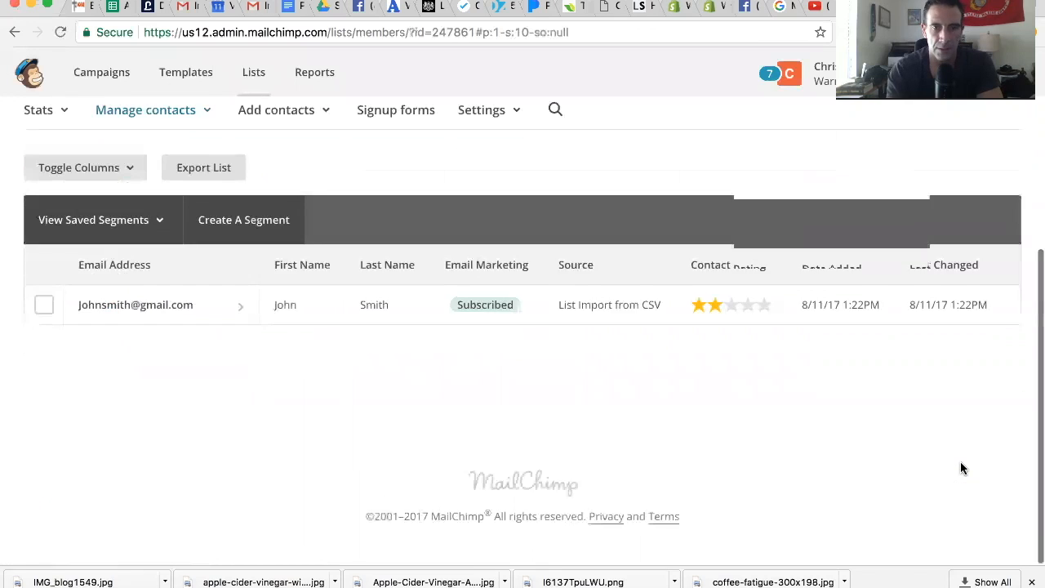
{"action": "scroll", "coordinate": [961, 462], "scroll_direction": "up", "scroll_amount": 3}
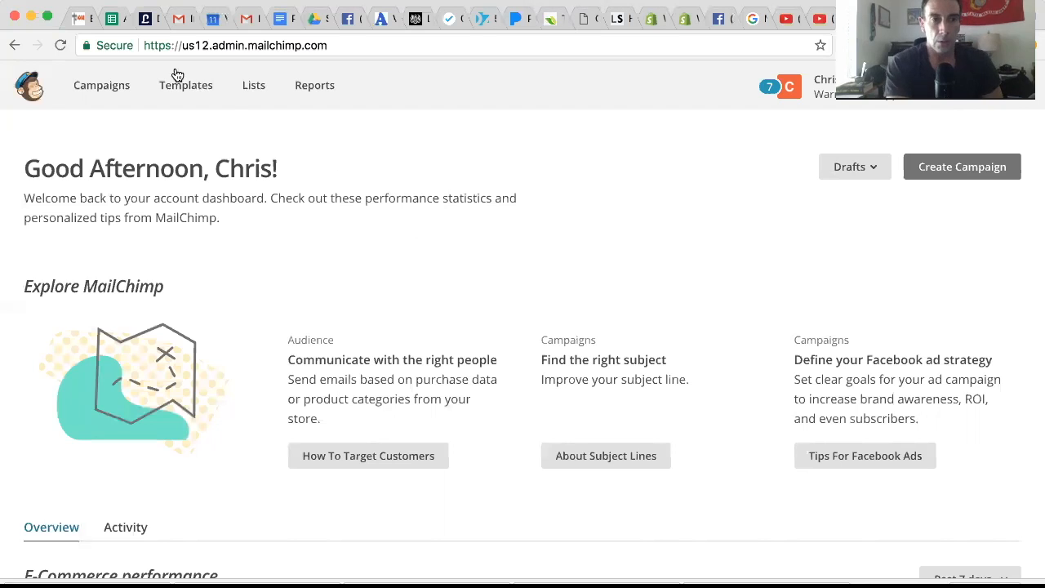
Look over the ongoing campaigns and start creating a new campaign.
{"action": "left_click", "coordinate": [114, 85]}
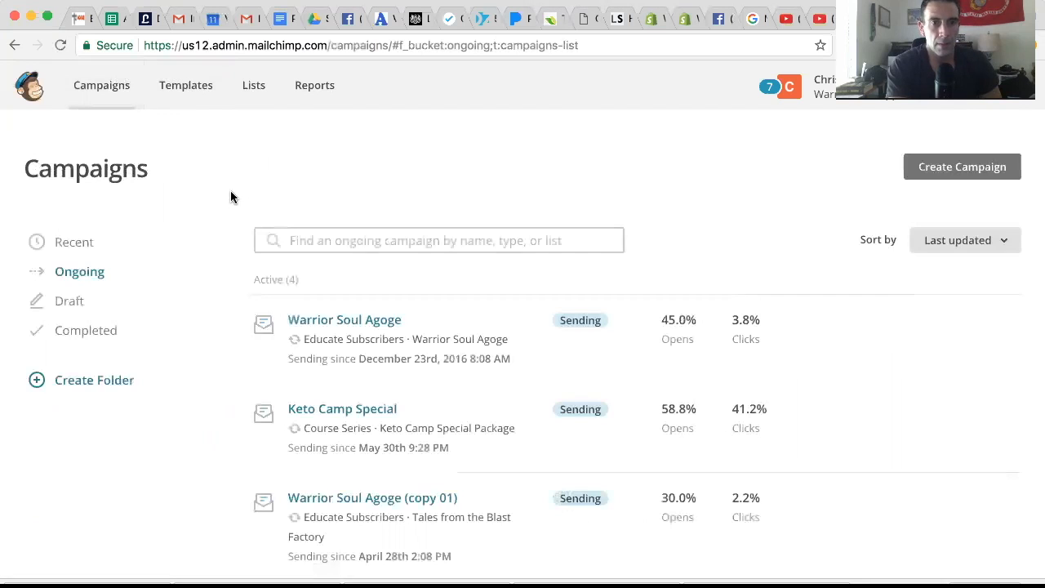
{"action": "scroll", "coordinate": [335, 191], "scroll_direction": "down", "scroll_amount": 3}
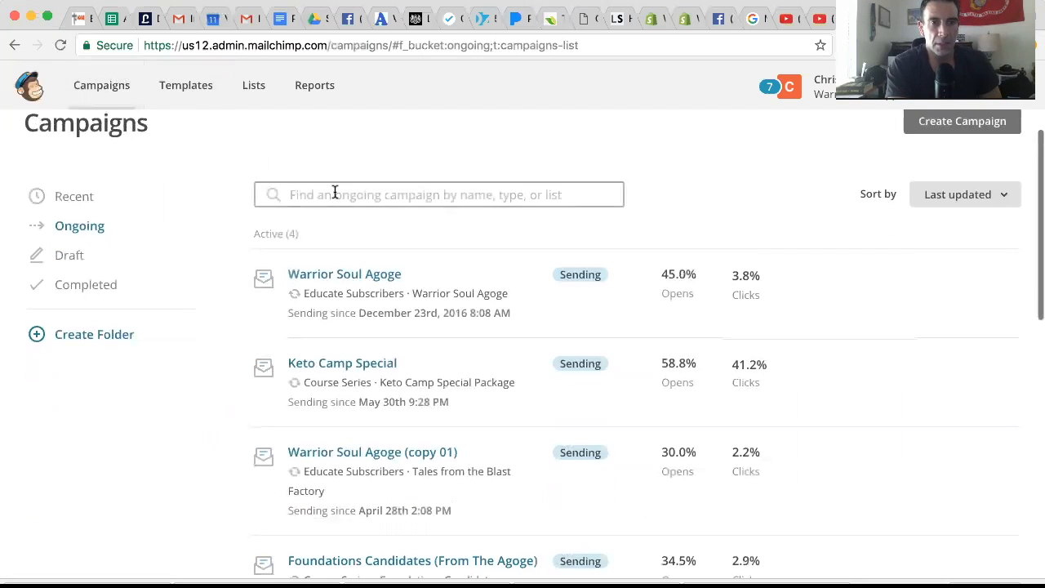
{"action": "scroll", "coordinate": [335, 190], "scroll_direction": "up", "scroll_amount": 2}
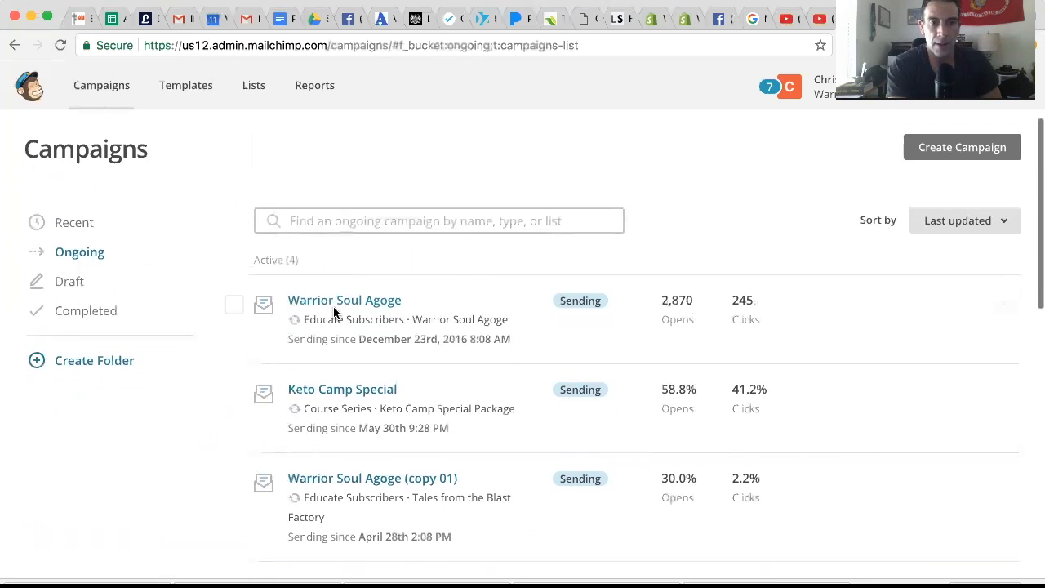
{"action": "scroll", "coordinate": [333, 310], "scroll_direction": "up", "scroll_amount": 1}
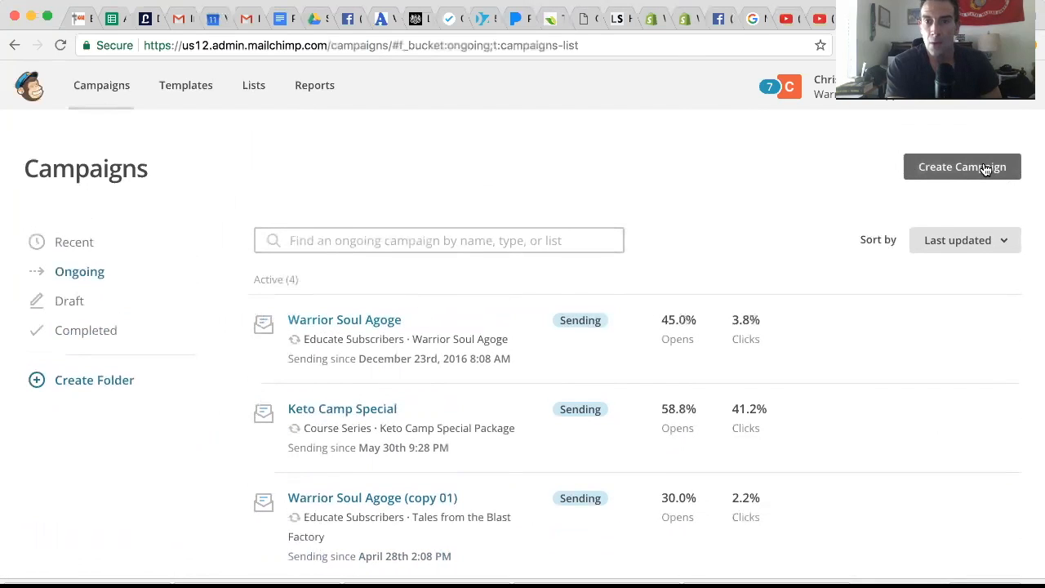
{"action": "left_click", "coordinate": [923, 167]}
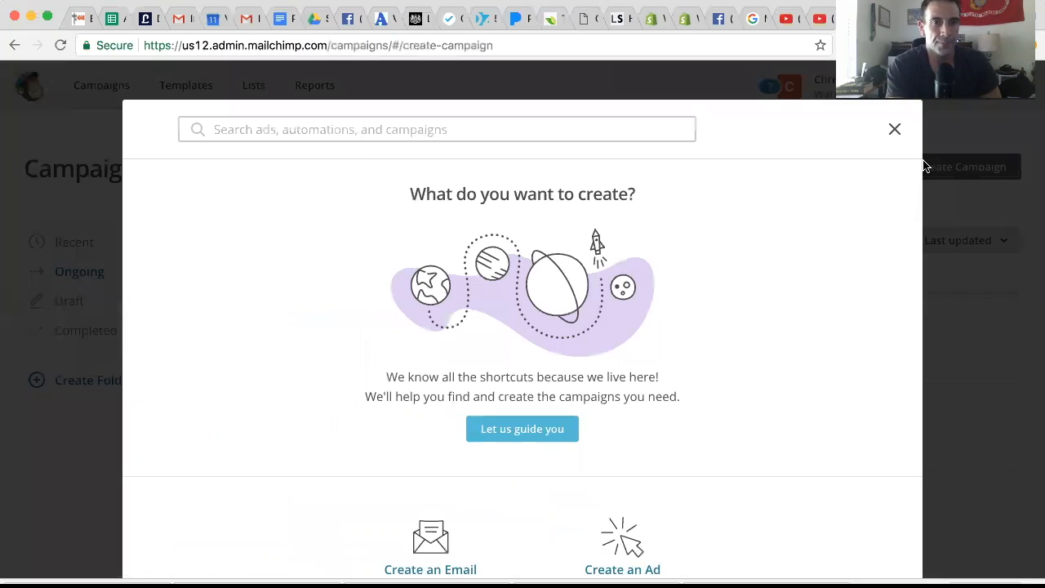
Create a regular email campaign named "Paleo with" plus the sender's first name and "Podcast Episode 1".
{"action": "scroll", "coordinate": [580, 441], "scroll_direction": "down", "scroll_amount": 1}
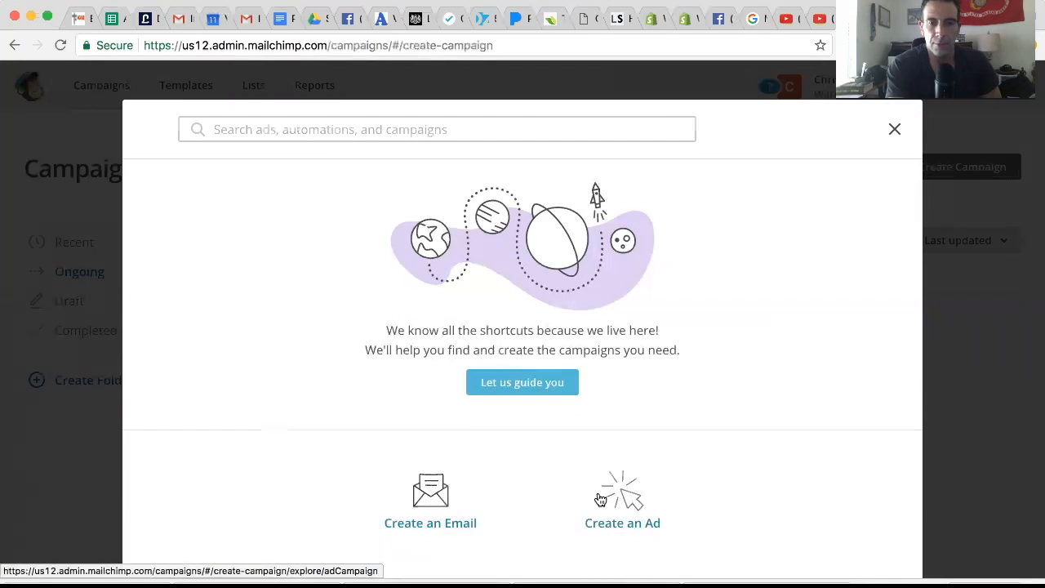
{"action": "left_click", "coordinate": [428, 499]}
{"action": "left_click", "coordinate": [401, 413]}
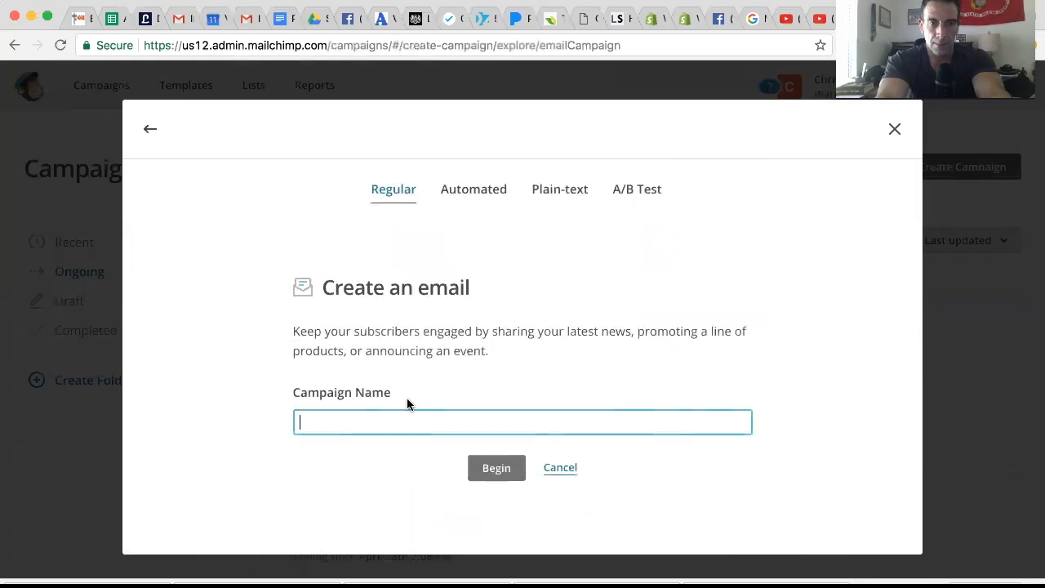
{"action": "type", "text": "Paleo wit"}
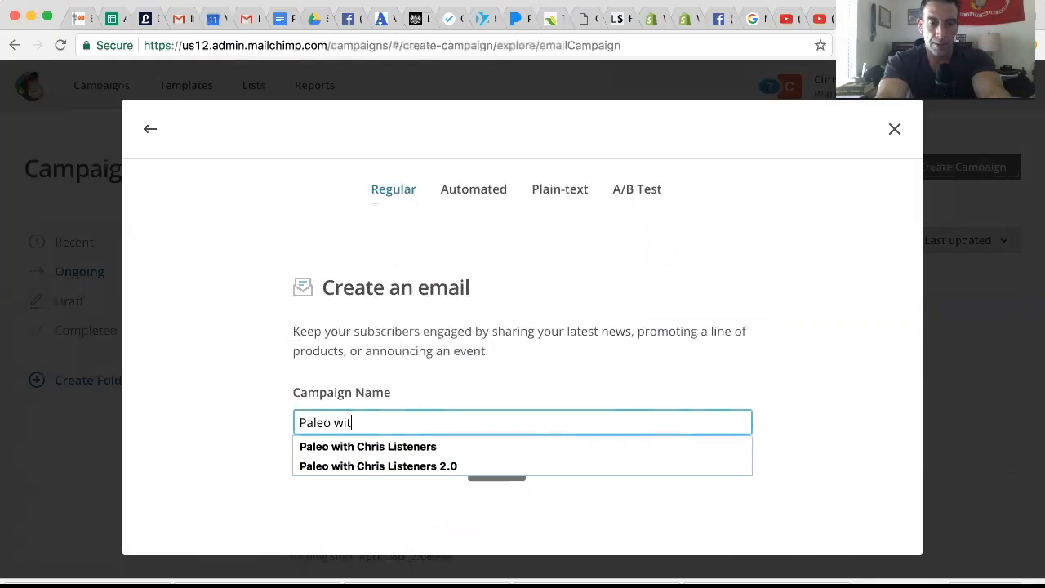
{"action": "type", "text": "h Chris Pod"}
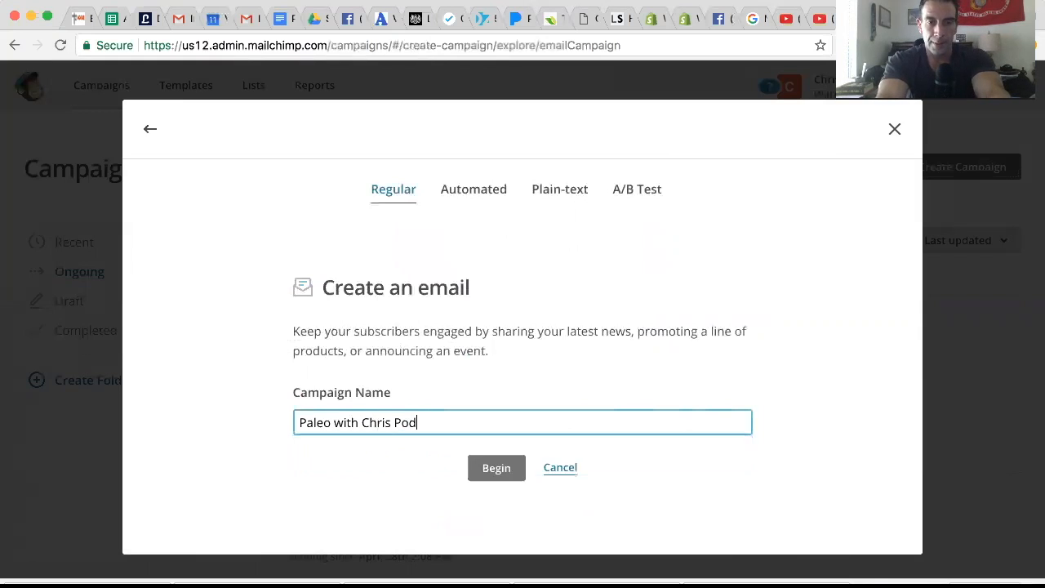
{"action": "type", "text": "cast Episode 1"}
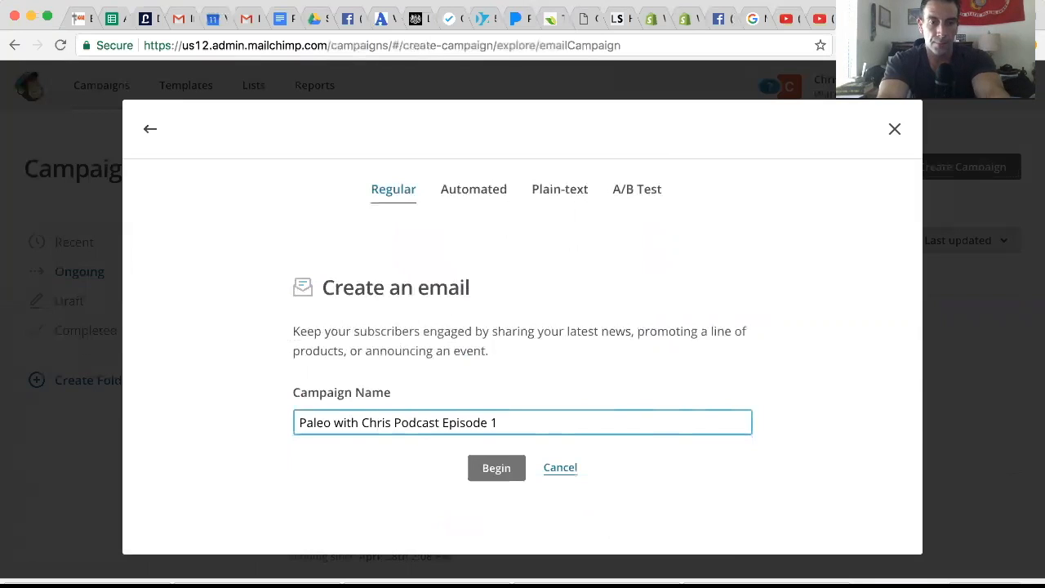
{"action": "left_click", "coordinate": [504, 468]}
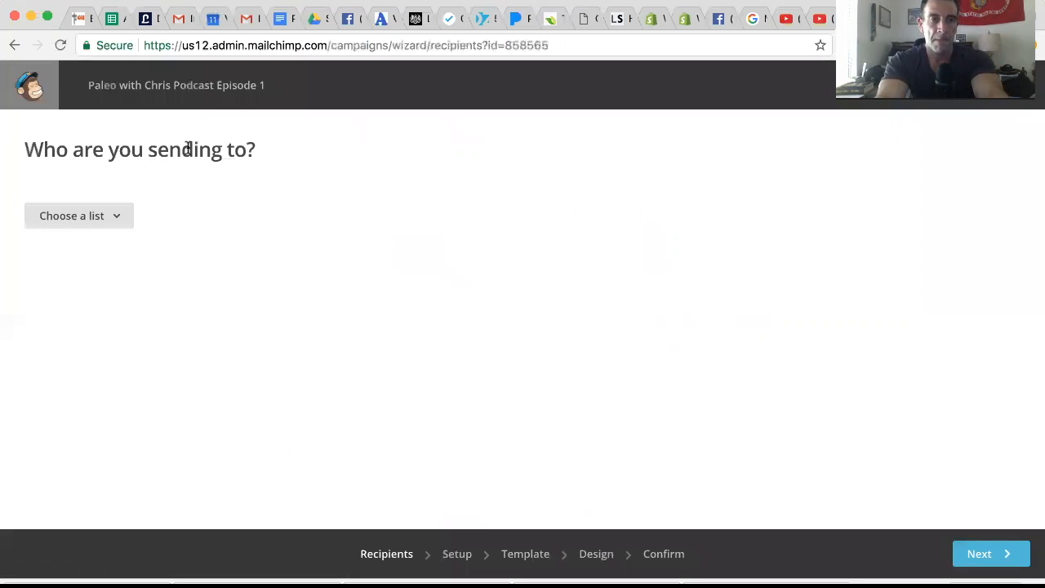
Choose the Paleo "Listeners 2.0" list as the campaign's recipients and target a group or new segment.
{"action": "left_click", "coordinate": [113, 218]}
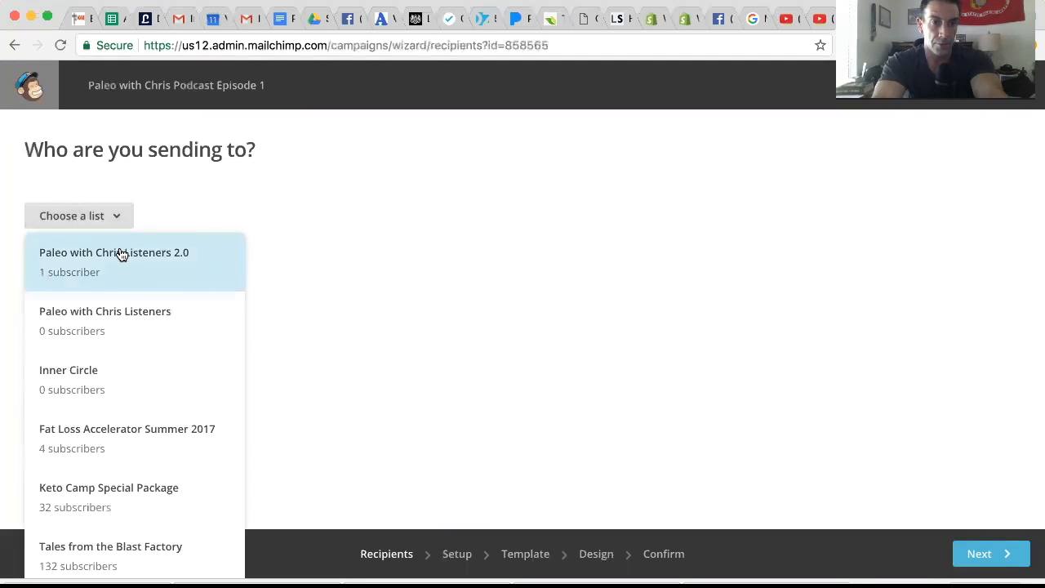
{"action": "left_click", "coordinate": [120, 255]}
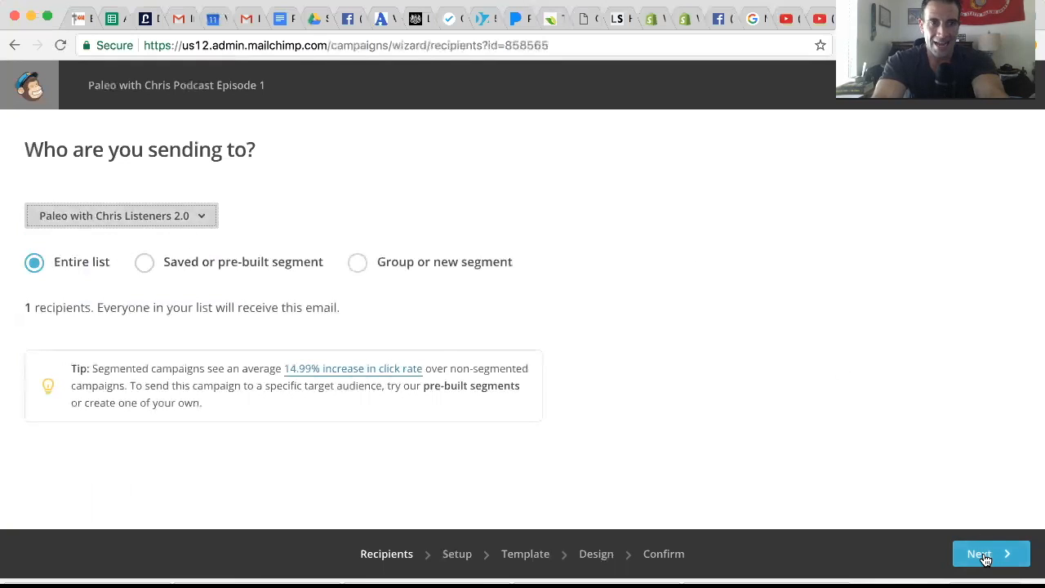
{"action": "left_click", "coordinate": [356, 262]}
{"action": "scroll", "coordinate": [225, 319], "scroll_direction": "down", "scroll_amount": 2}
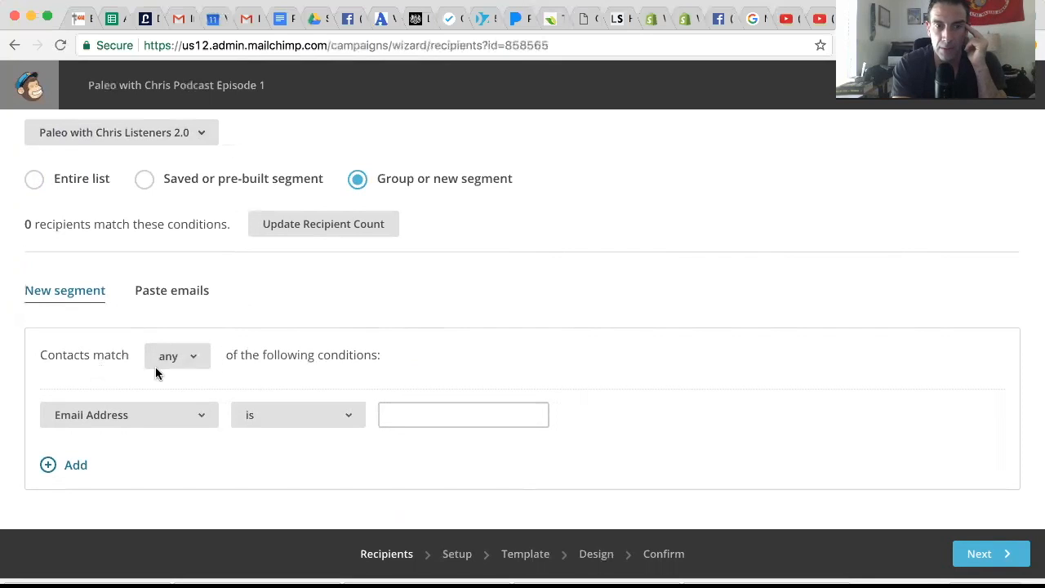
Try the segment conditions Campaign Activity and Date Added "is before" a specific date.
{"action": "left_click", "coordinate": [124, 417]}
{"action": "left_click", "coordinate": [259, 435]}
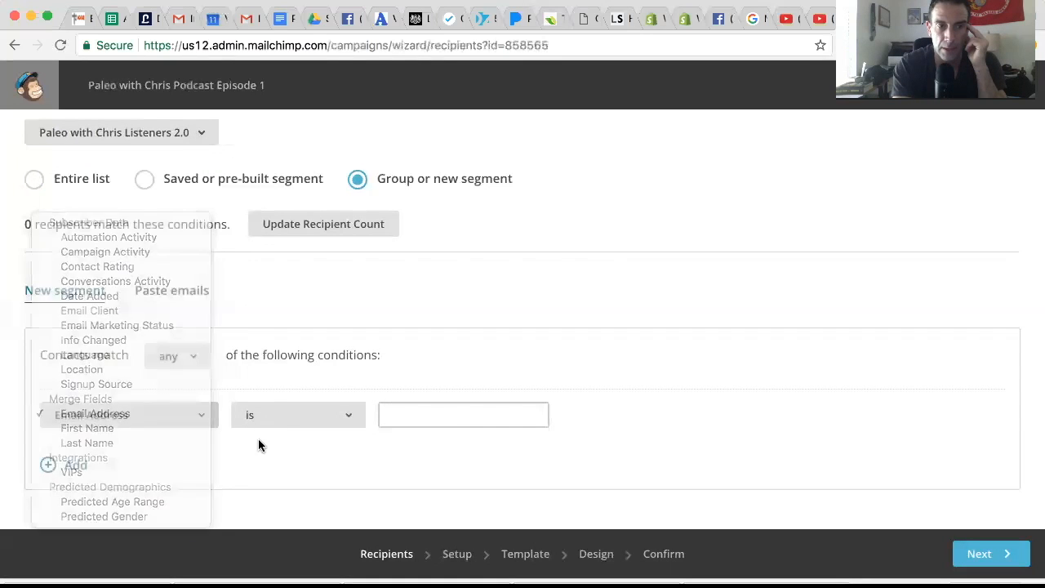
{"action": "left_click", "coordinate": [127, 406]}
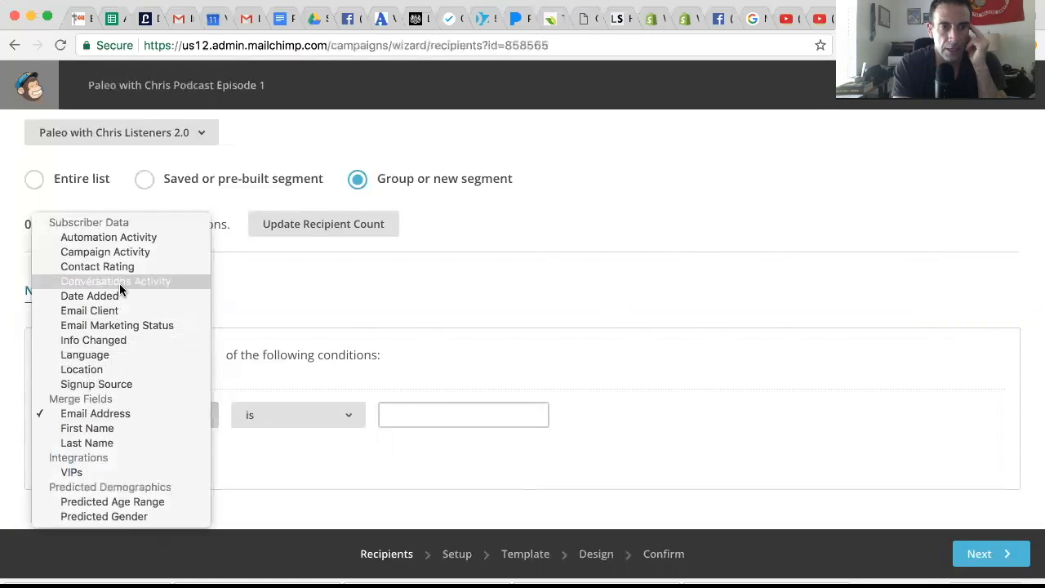
{"action": "left_click", "coordinate": [142, 252]}
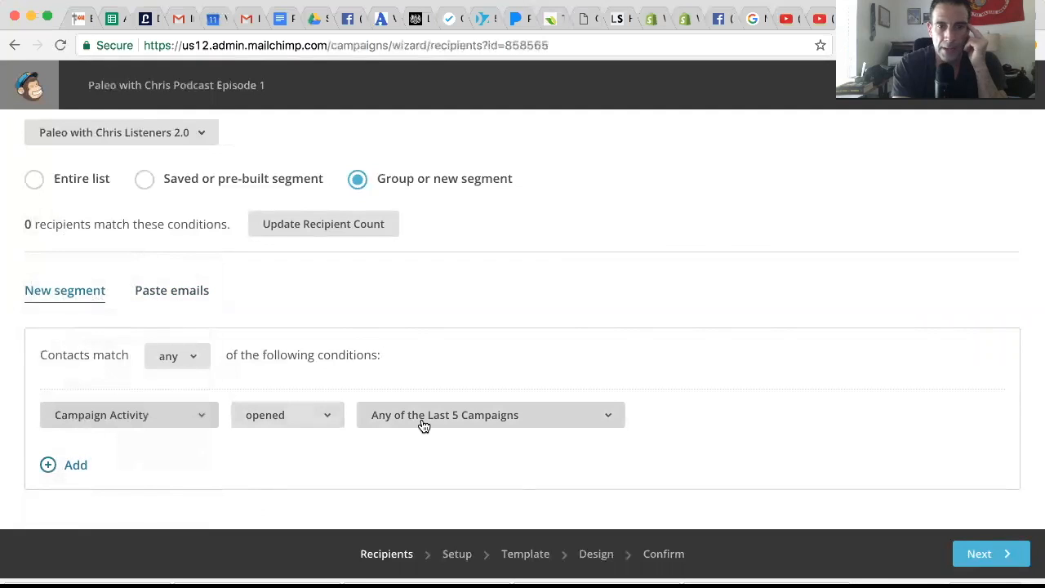
{"action": "left_click", "coordinate": [147, 417]}
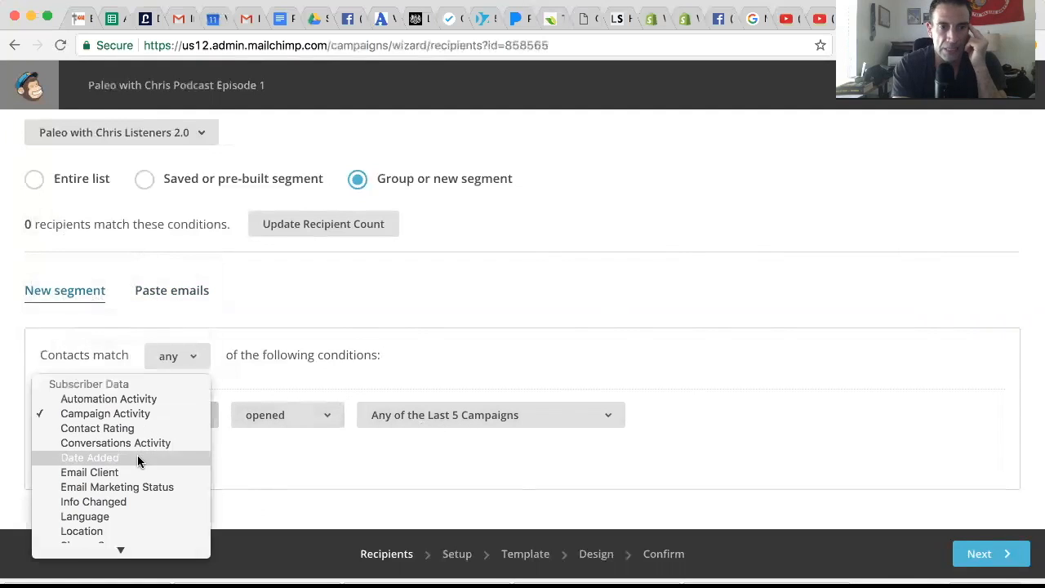
{"action": "left_click", "coordinate": [137, 456]}
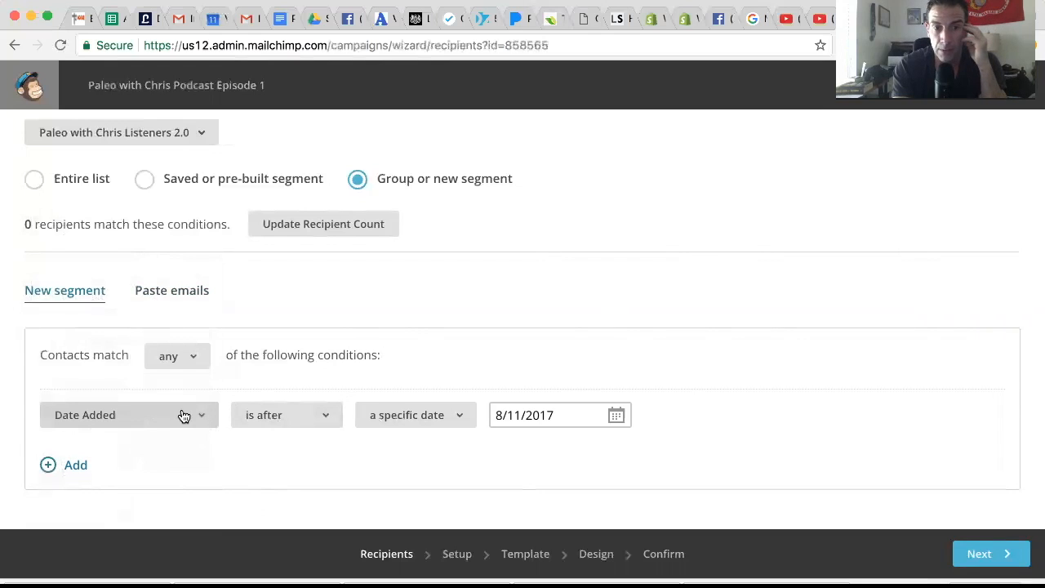
{"action": "left_click", "coordinate": [261, 412]}
{"action": "left_click", "coordinate": [262, 427]}
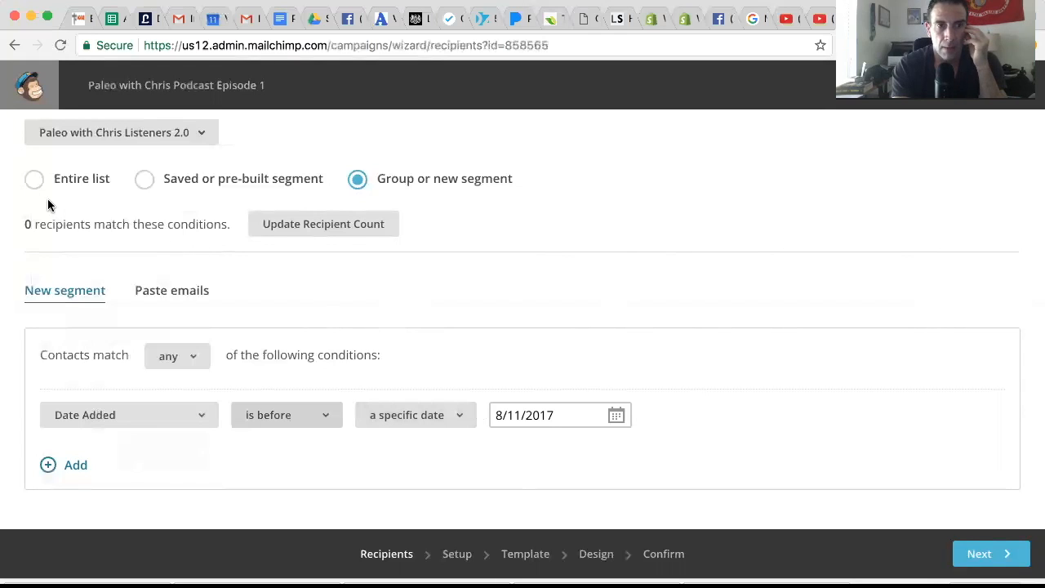
Target the entire list as the campaign's recipients and continue to the campaign setup.
{"action": "left_click", "coordinate": [35, 179]}
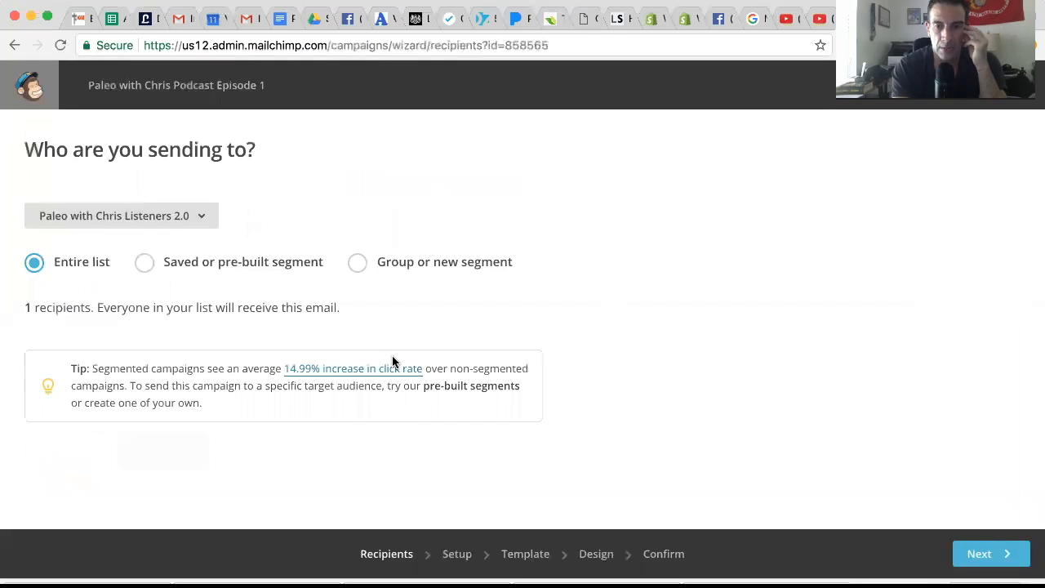
{"action": "left_click", "coordinate": [980, 554]}
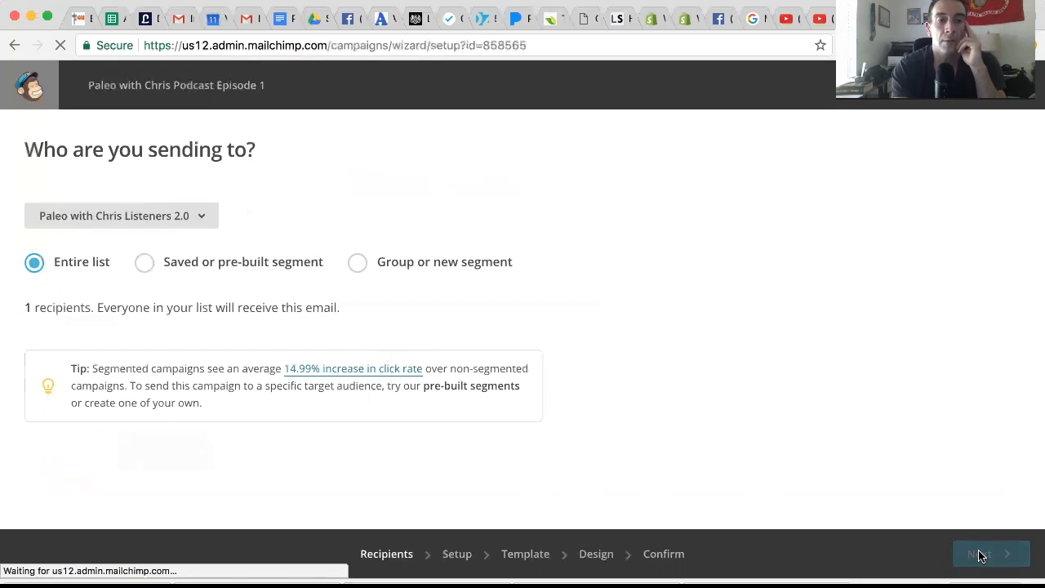
Enter the email subject "5 ways to eat lunch without getting stains on your shirt".
{"action": "left_click", "coordinate": [327, 328]}
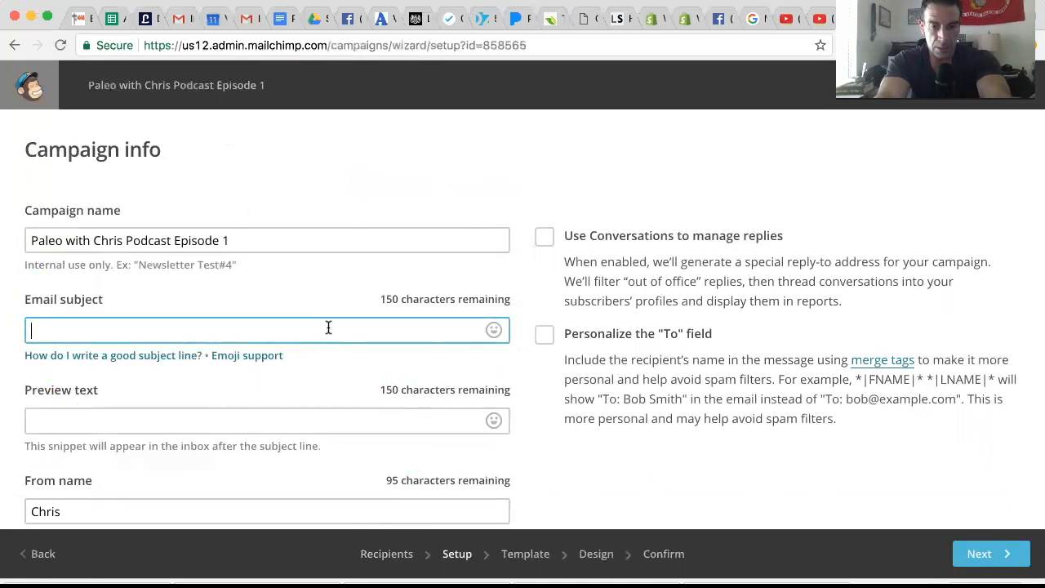
{"action": "type", "text": "5 way"}
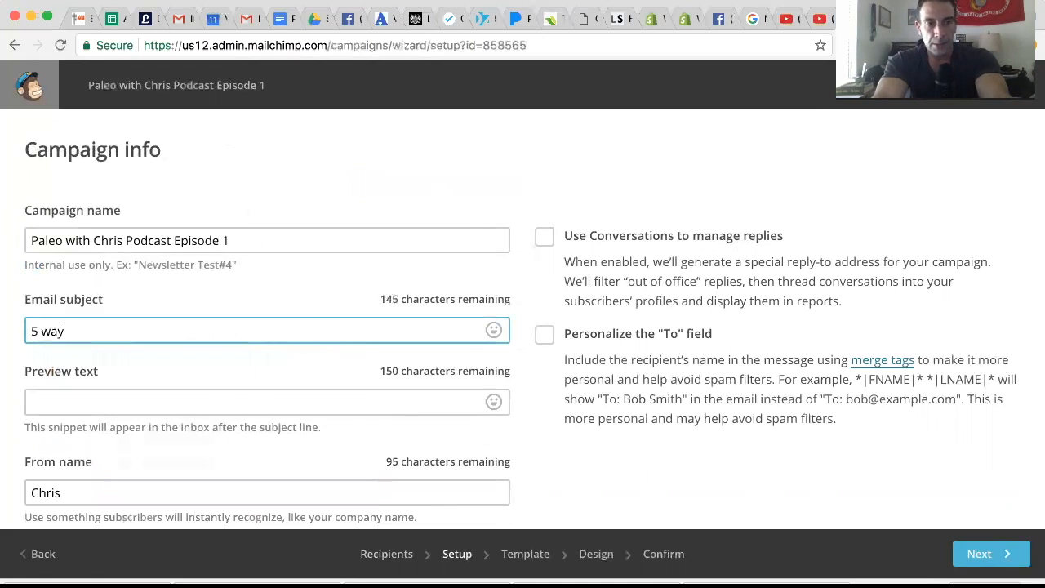
{"action": "type", "text": "s to eat l"}
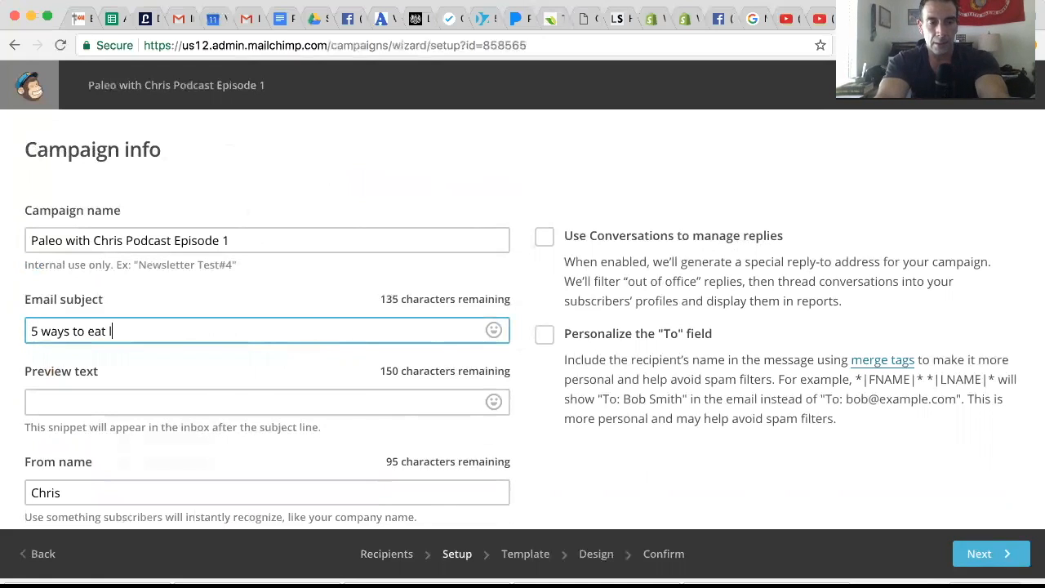
{"action": "type", "text": "unch withou"}
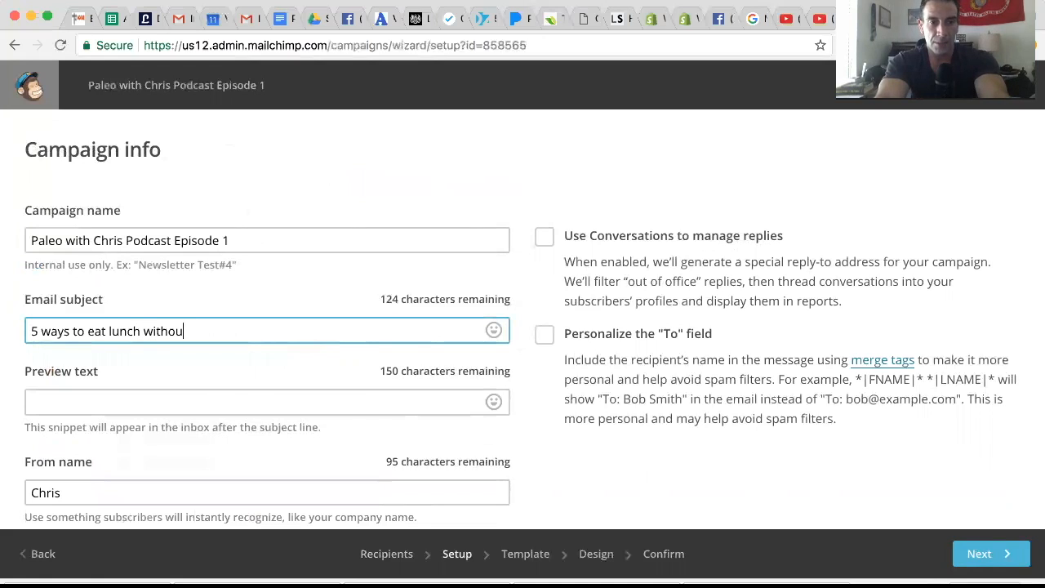
{"action": "type", "text": "t getting s"}
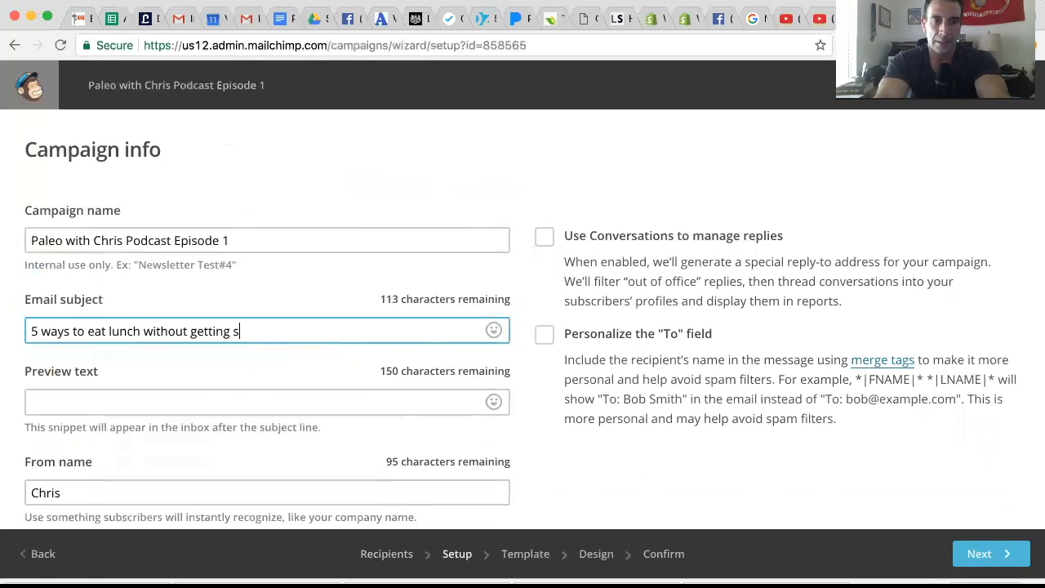
{"action": "type", "text": "tains on your "}
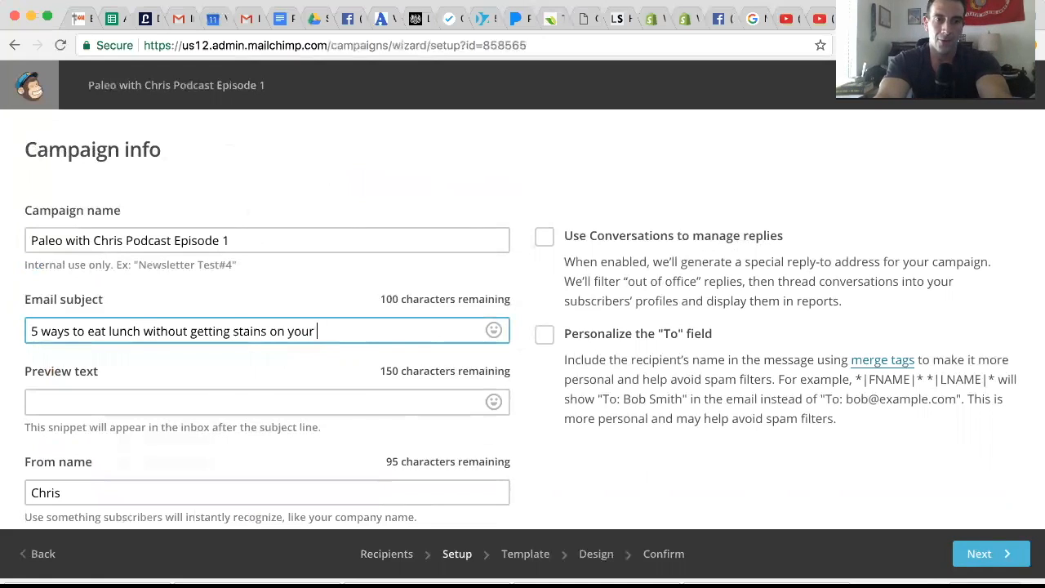
{"action": "type", "text": "shirt"}
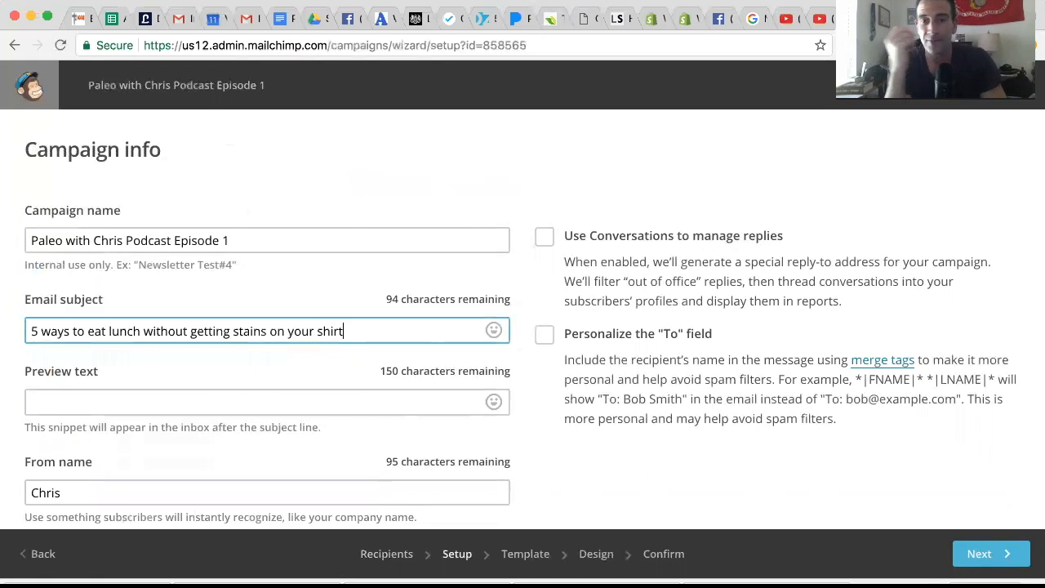
Enter preview text saying the host speaks with the guest about lunch in this episode, and personalize the "To" field with *|FNAME|*.
{"action": "scroll", "coordinate": [294, 375], "scroll_direction": "down", "scroll_amount": 3}
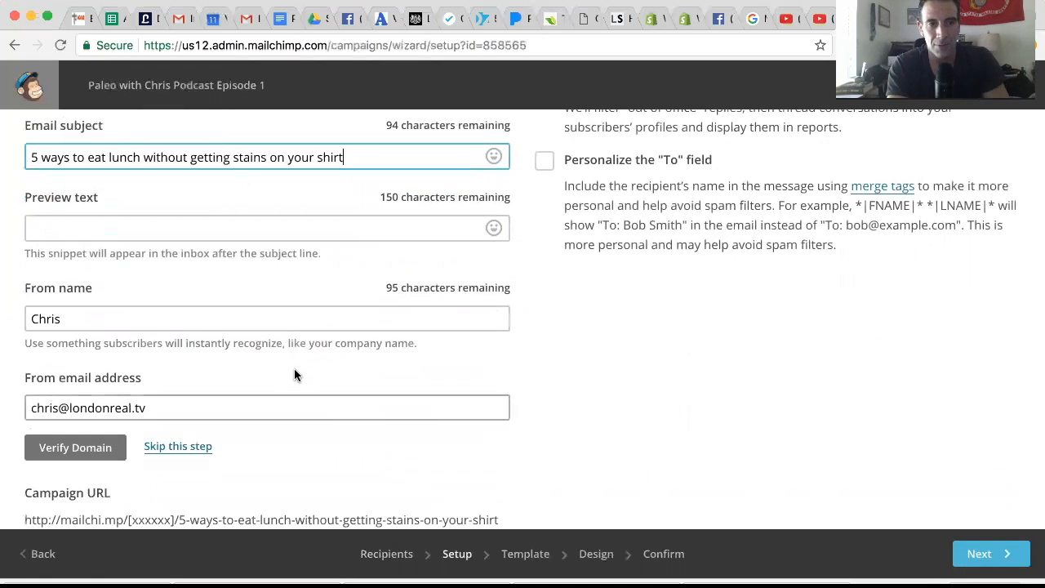
{"action": "left_click", "coordinate": [224, 226]}
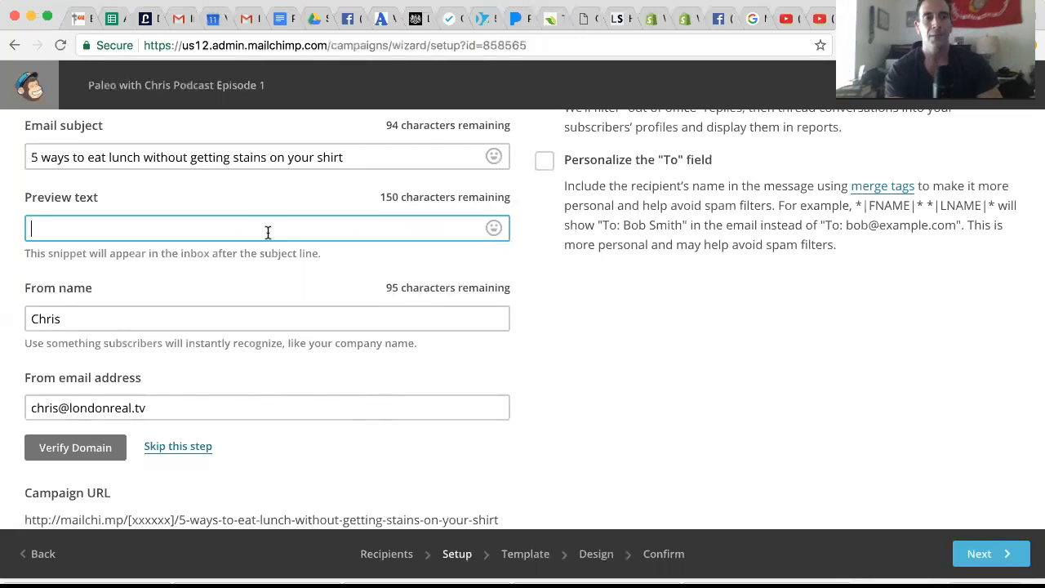
{"action": "type", "text": "In this episode Chris spea"}
{"action": "type", "text": "ks w"}
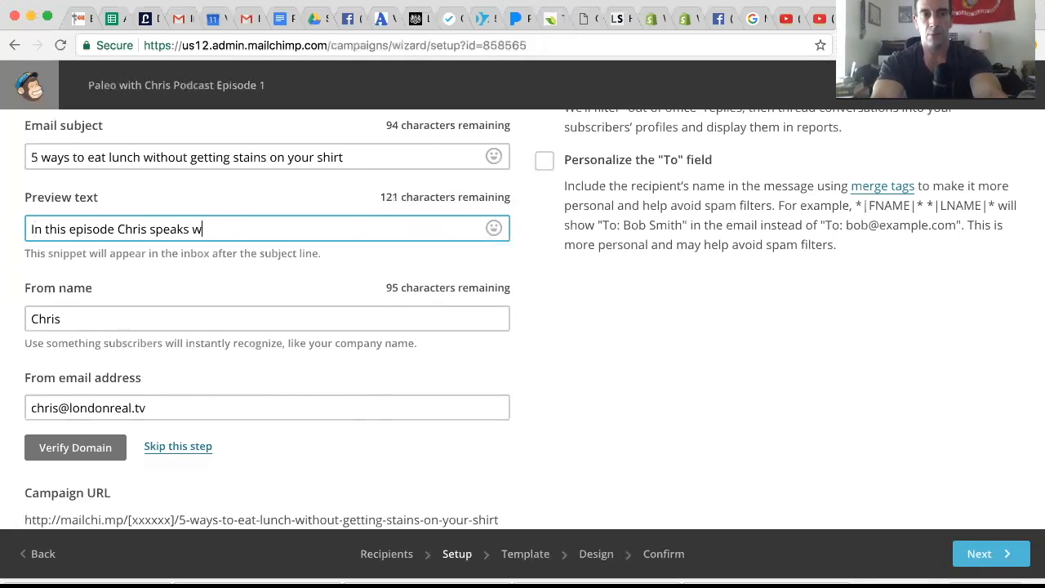
{"action": "type", "text": "ith Dzir"}
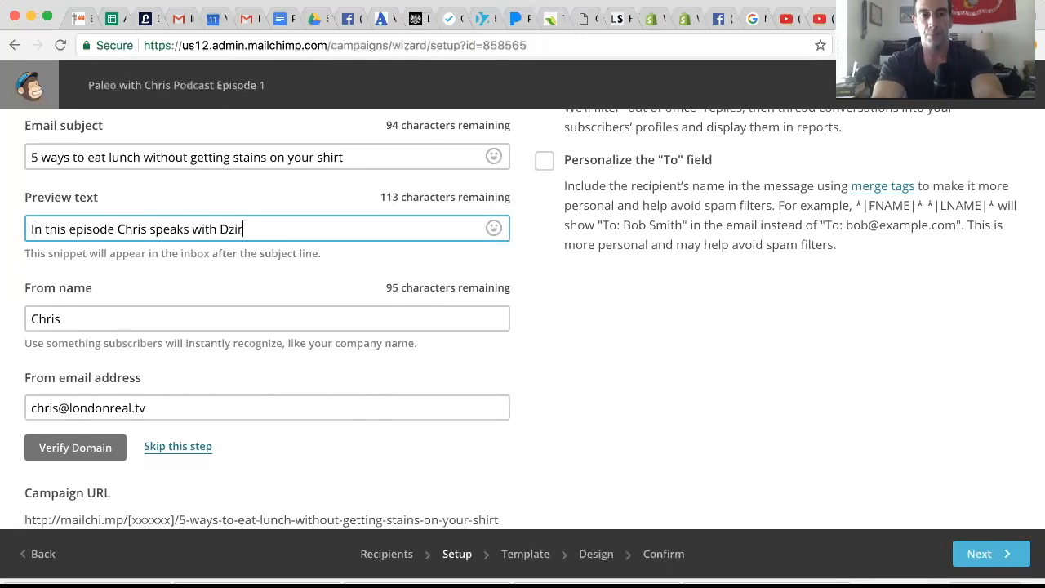
{"action": "type", "text": "i about lunch."}
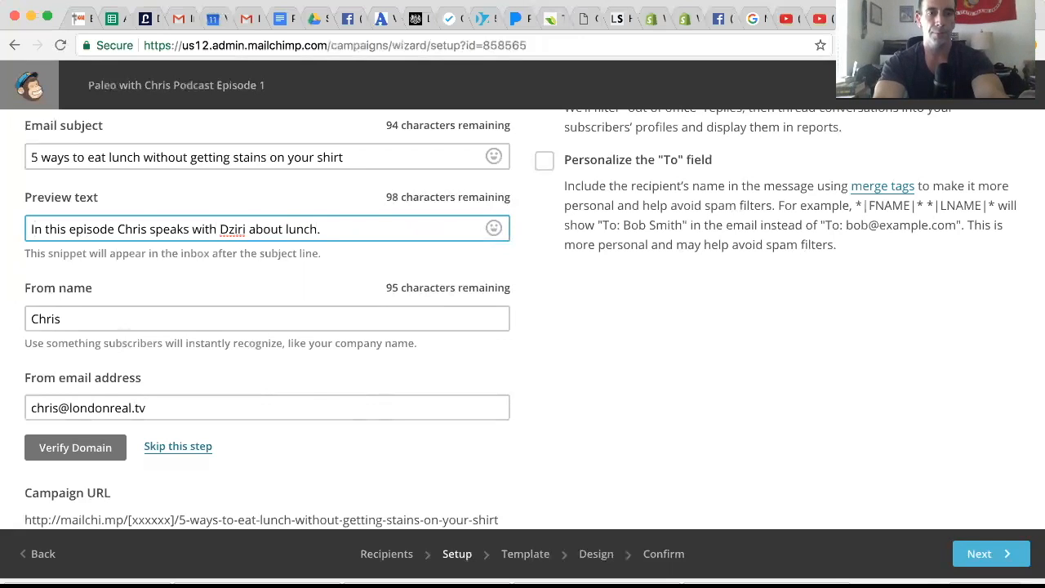
{"action": "key", "text": "BackSpace"}
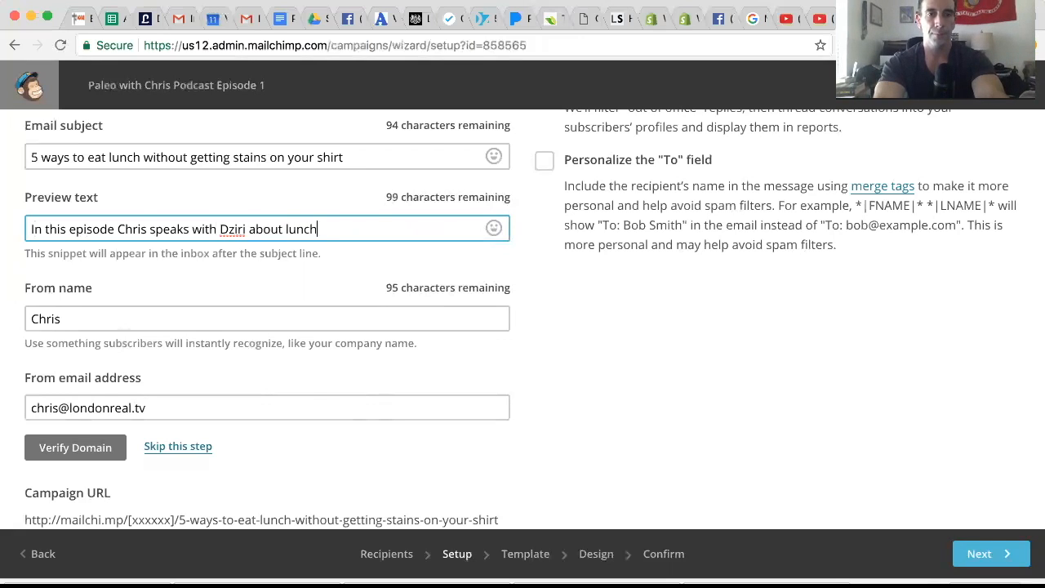
{"action": "type", "text": "."}
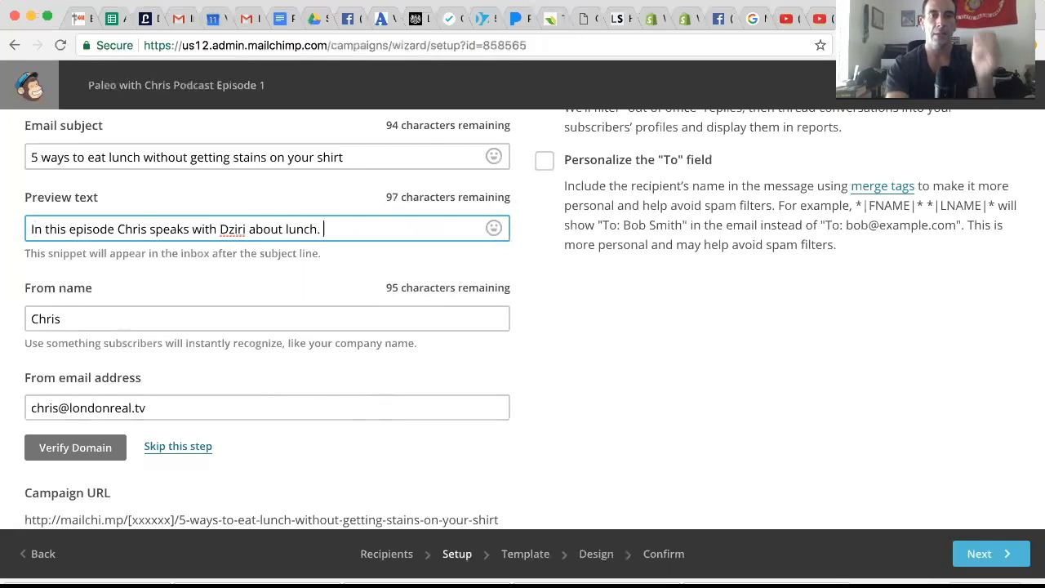
{"action": "left_click", "coordinate": [542, 162]}
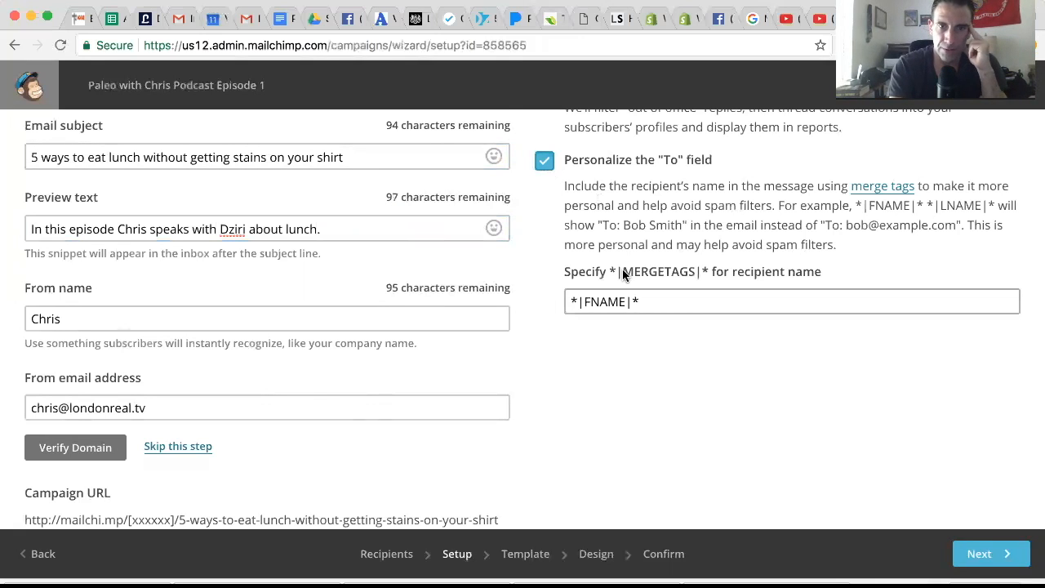
Review the campaign info along with the tracking, social media and video conversion options.
{"action": "scroll", "coordinate": [625, 272], "scroll_direction": "down", "scroll_amount": 2}
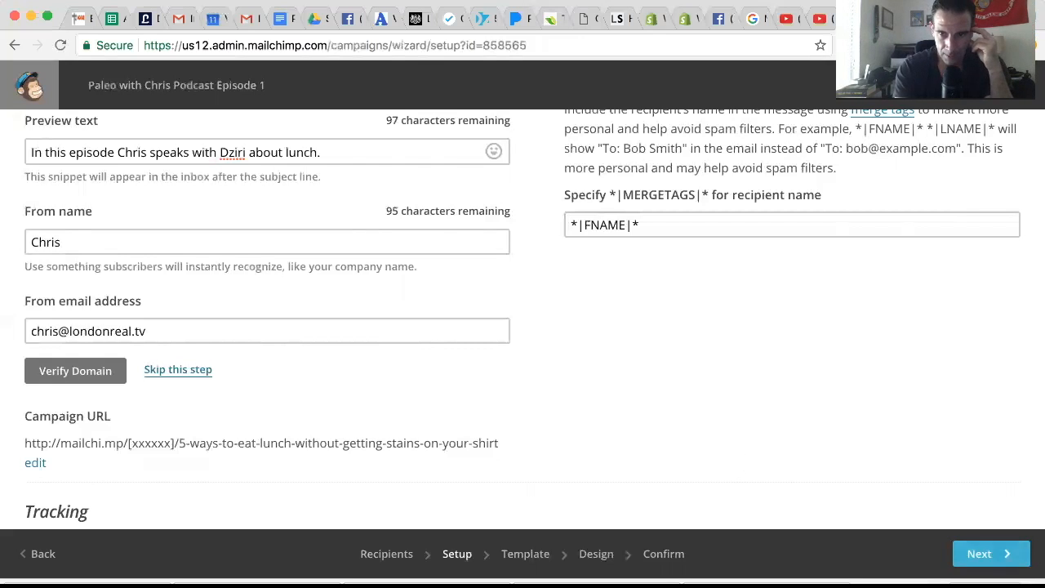
{"action": "scroll", "coordinate": [507, 307], "scroll_direction": "up", "scroll_amount": 5}
{"action": "scroll", "coordinate": [508, 307], "scroll_direction": "down", "scroll_amount": 1}
{"action": "scroll", "coordinate": [508, 306], "scroll_direction": "down", "scroll_amount": 4}
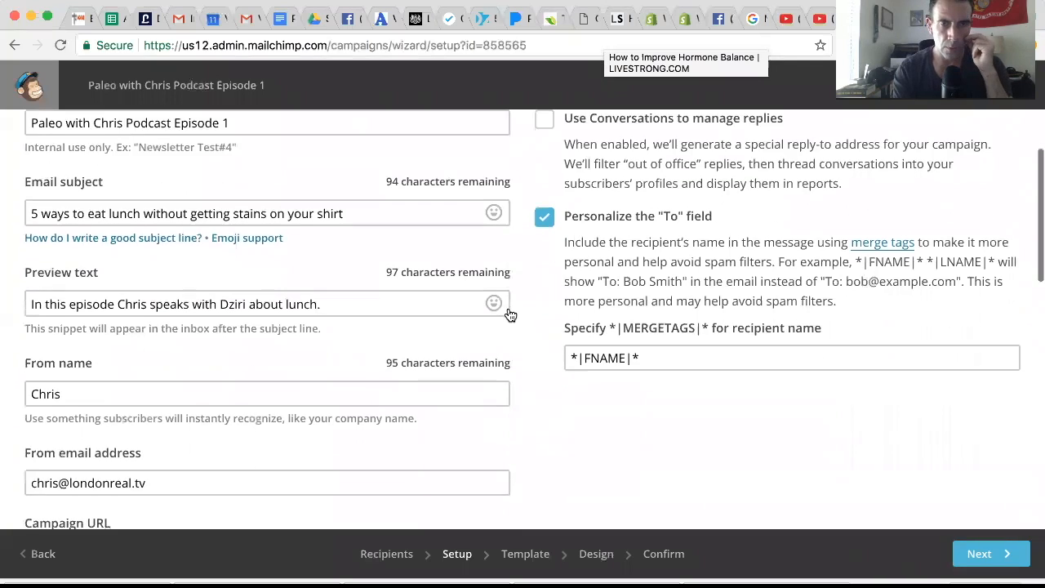
{"action": "scroll", "coordinate": [507, 306], "scroll_direction": "down", "scroll_amount": 8}
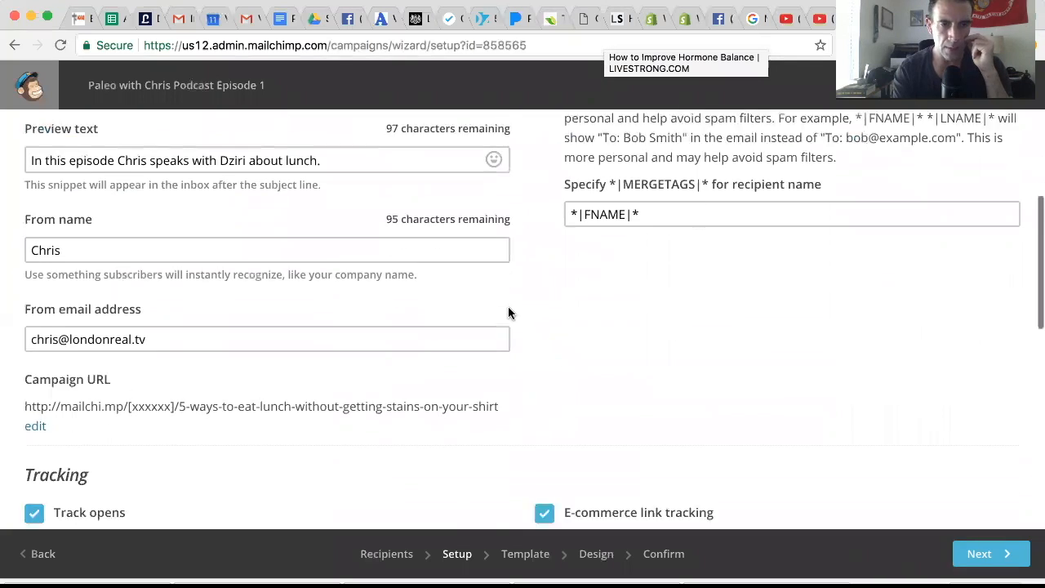
{"action": "scroll", "coordinate": [507, 310], "scroll_direction": "down", "scroll_amount": 5}
{"action": "scroll", "coordinate": [508, 311], "scroll_direction": "up", "scroll_amount": 6}
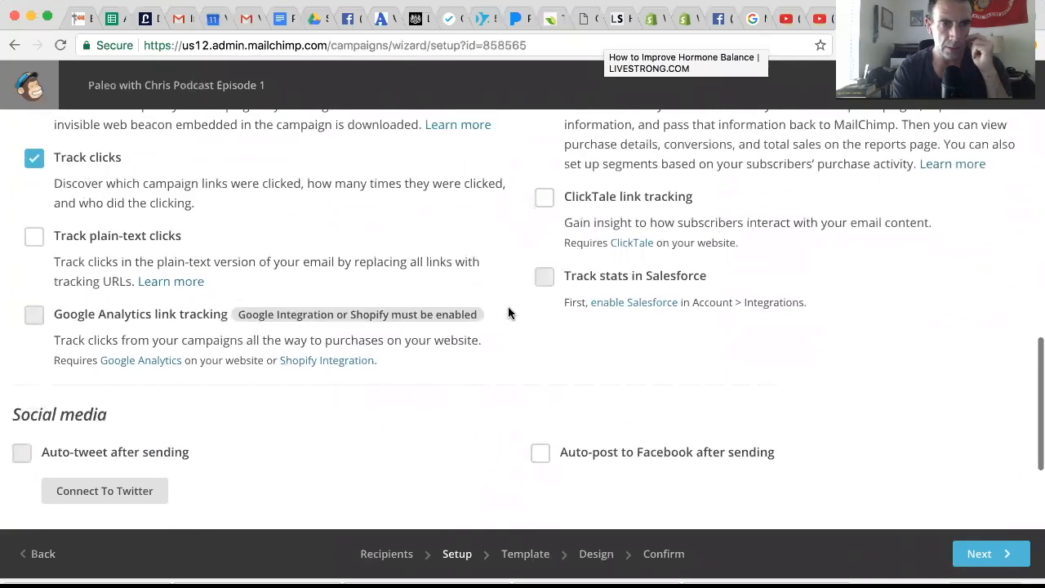
{"action": "scroll", "coordinate": [508, 310], "scroll_direction": "down", "scroll_amount": 6}
{"action": "scroll", "coordinate": [508, 310], "scroll_direction": "down", "scroll_amount": 4}
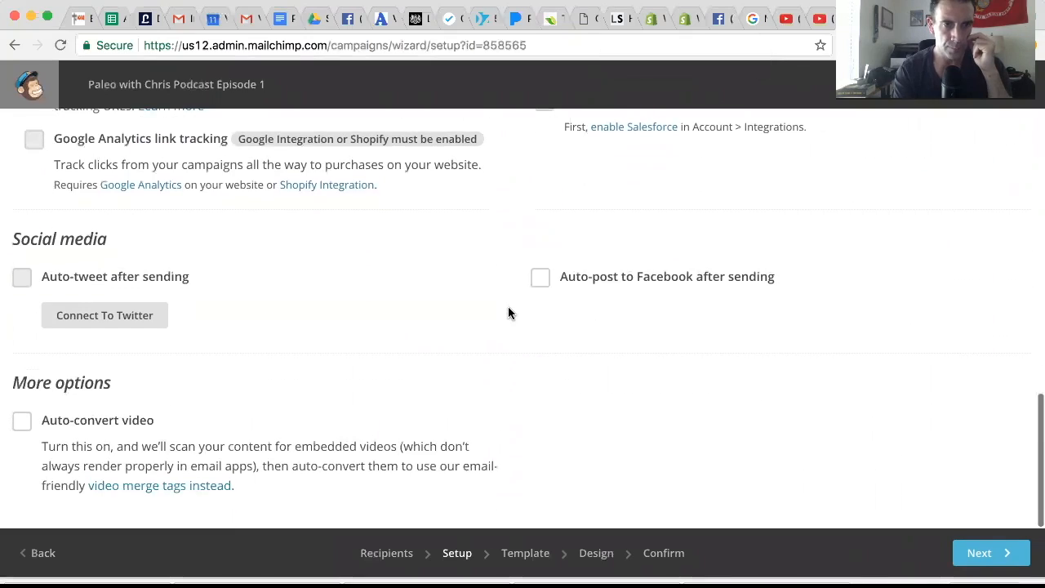
{"action": "scroll", "coordinate": [507, 310], "scroll_direction": "up", "scroll_amount": 2}
{"action": "scroll", "coordinate": [508, 310], "scroll_direction": "up", "scroll_amount": 10}
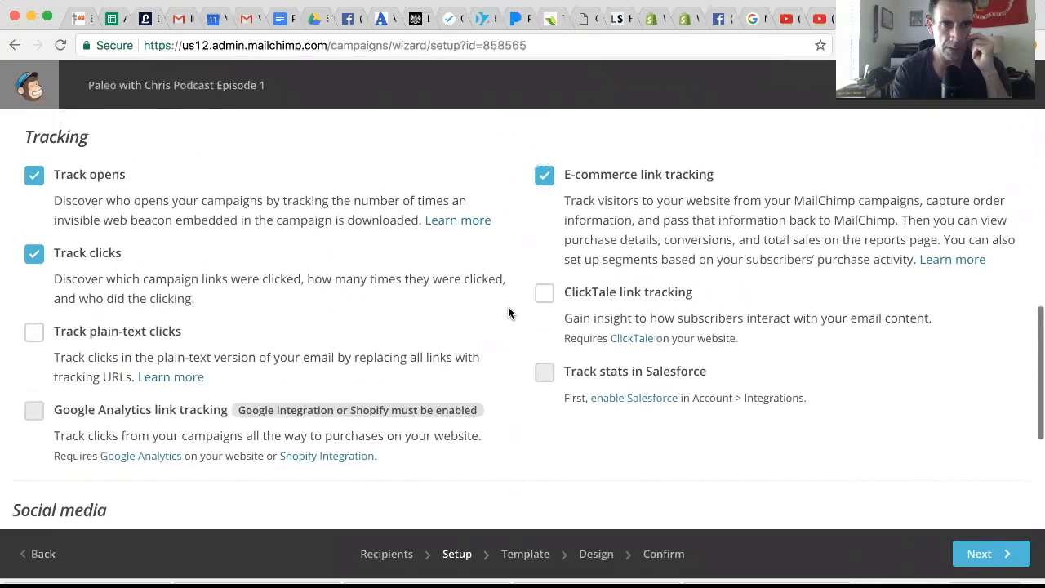
{"action": "scroll", "coordinate": [508, 312], "scroll_direction": "up", "scroll_amount": 6}
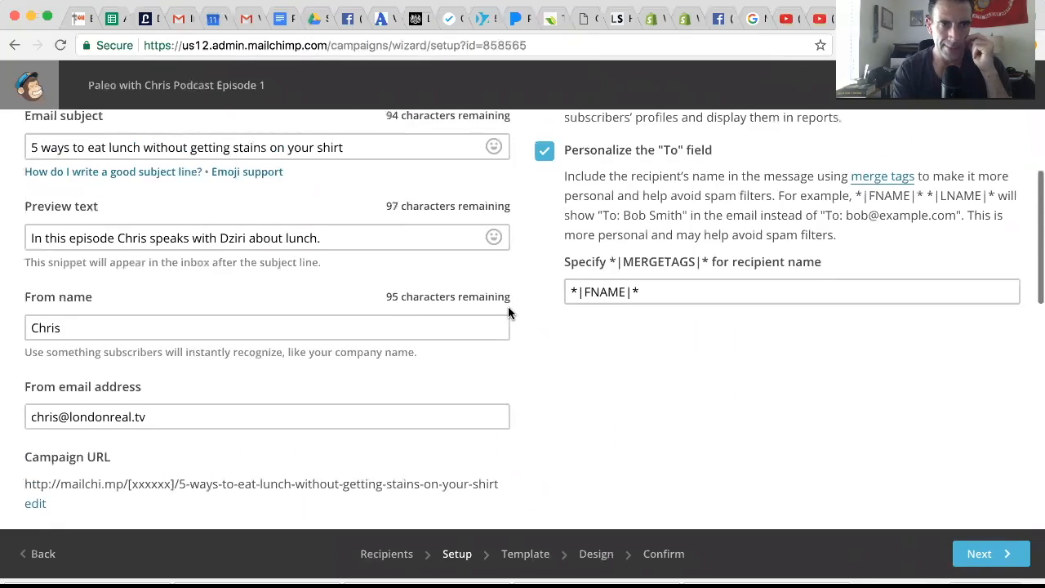
{"action": "scroll", "coordinate": [508, 313], "scroll_direction": "down", "scroll_amount": 11}
{"action": "scroll", "coordinate": [508, 312], "scroll_direction": "down", "scroll_amount": 1}
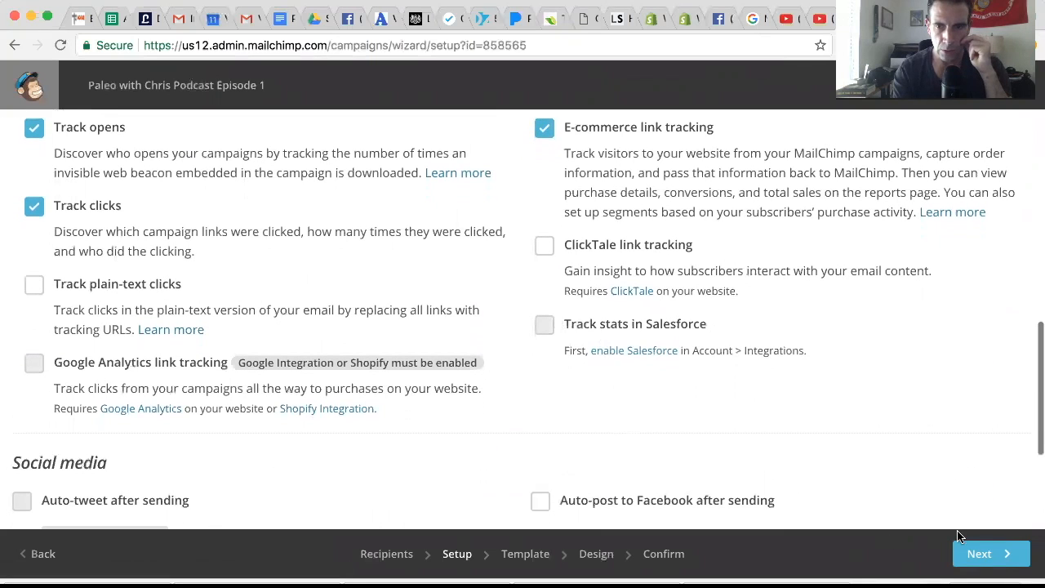
Continue to template selection and choose the Simple Text layout for the campaign.
{"action": "left_click", "coordinate": [977, 562]}
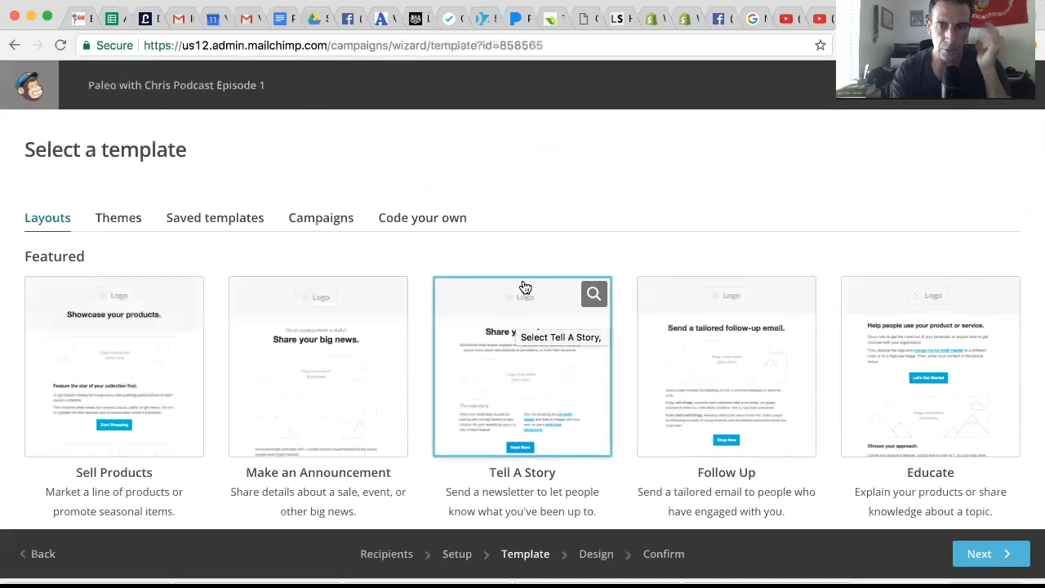
{"action": "scroll", "coordinate": [525, 286], "scroll_direction": "down", "scroll_amount": 3}
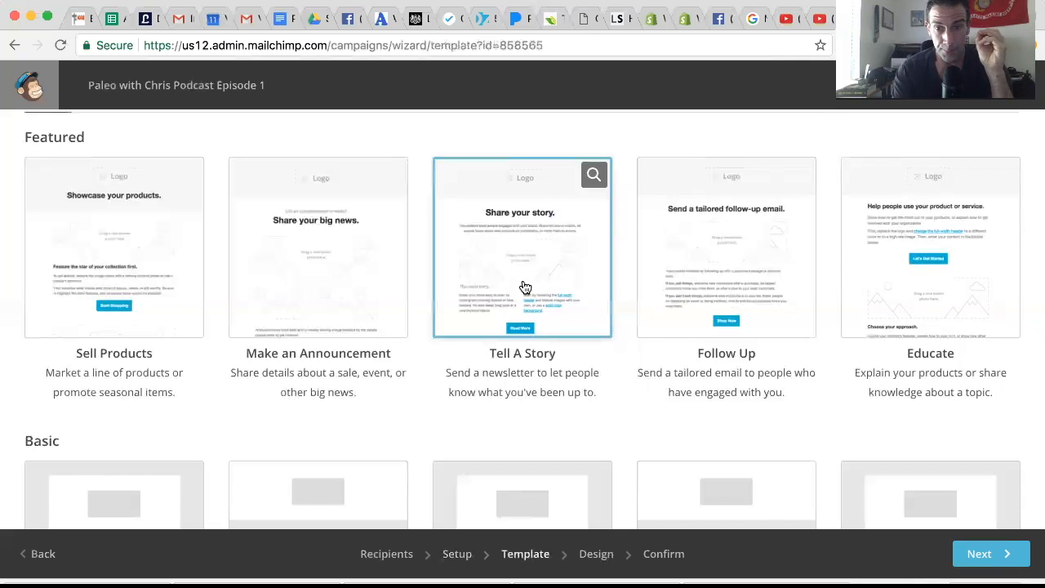
{"action": "scroll", "coordinate": [525, 288], "scroll_direction": "down", "scroll_amount": 5}
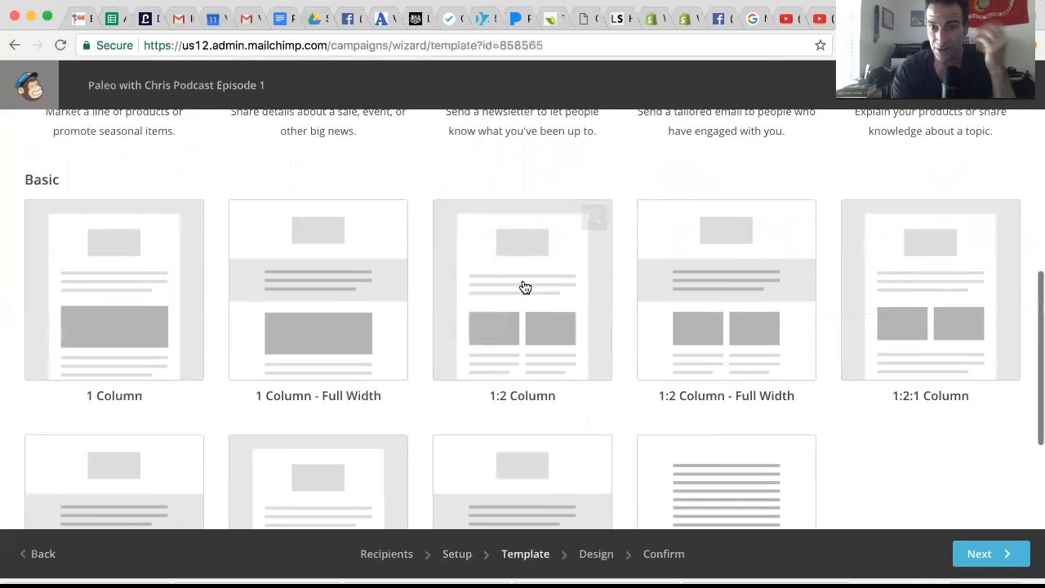
{"action": "scroll", "coordinate": [525, 287], "scroll_direction": "down", "scroll_amount": 4}
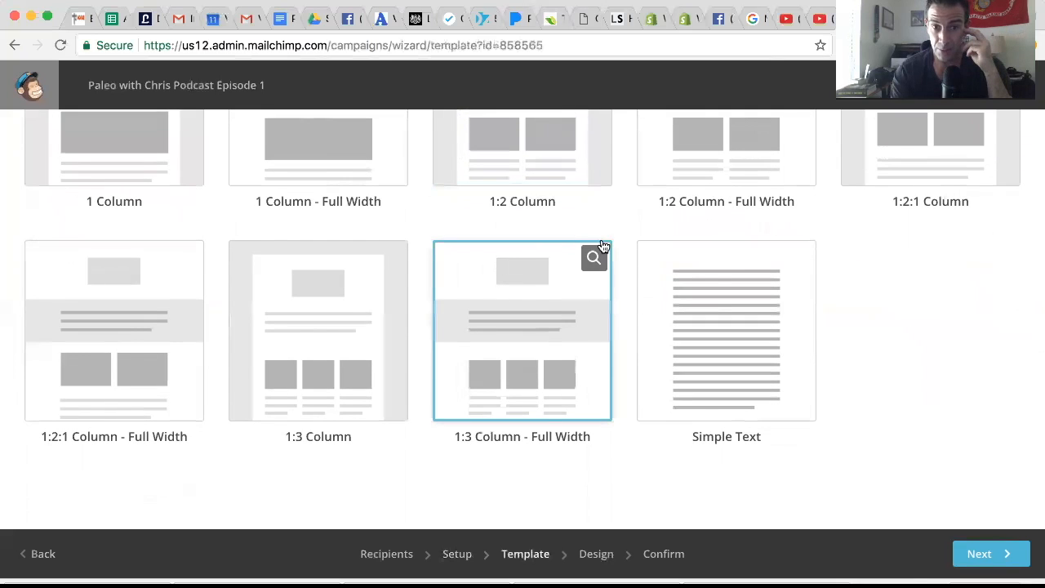
{"action": "left_click", "coordinate": [675, 300]}
{"action": "left_click", "coordinate": [675, 301]}
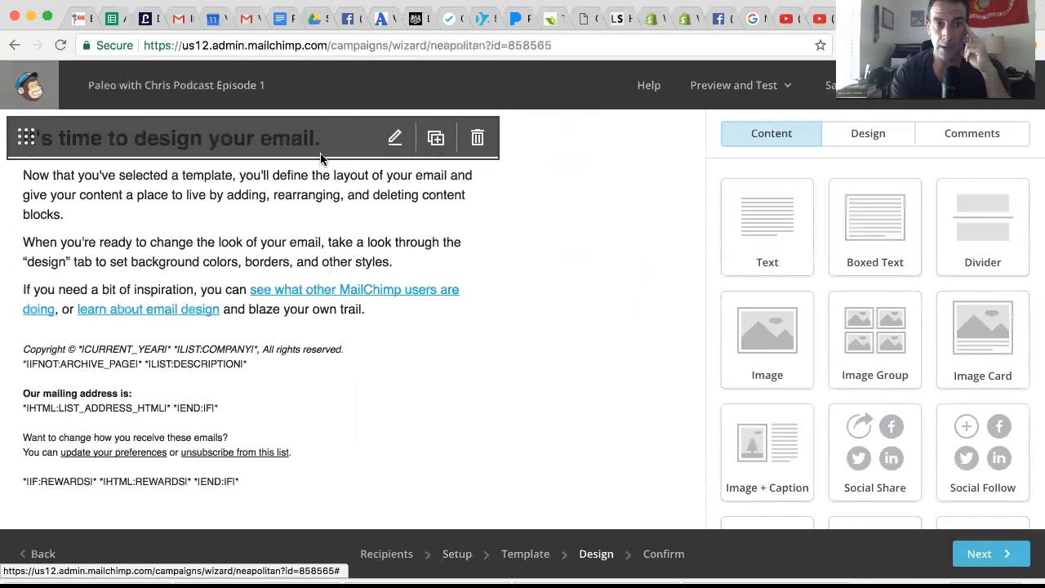
Replace the email's placeholder headline with "Episode 1 of Paleo with Chris is Now Live!".
{"action": "left_click", "coordinate": [394, 140]}
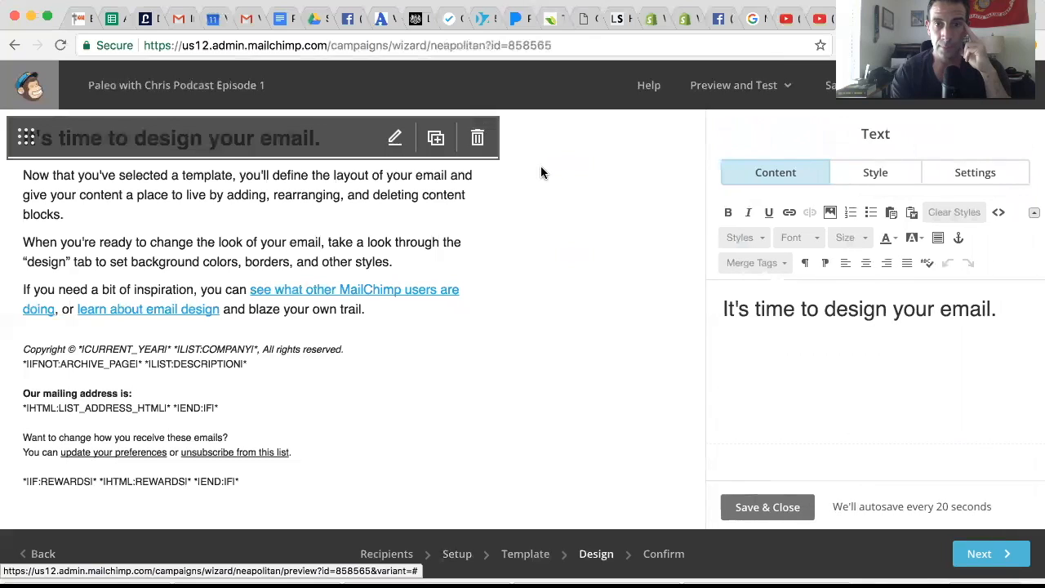
{"action": "triple_click", "coordinate": [814, 308]}
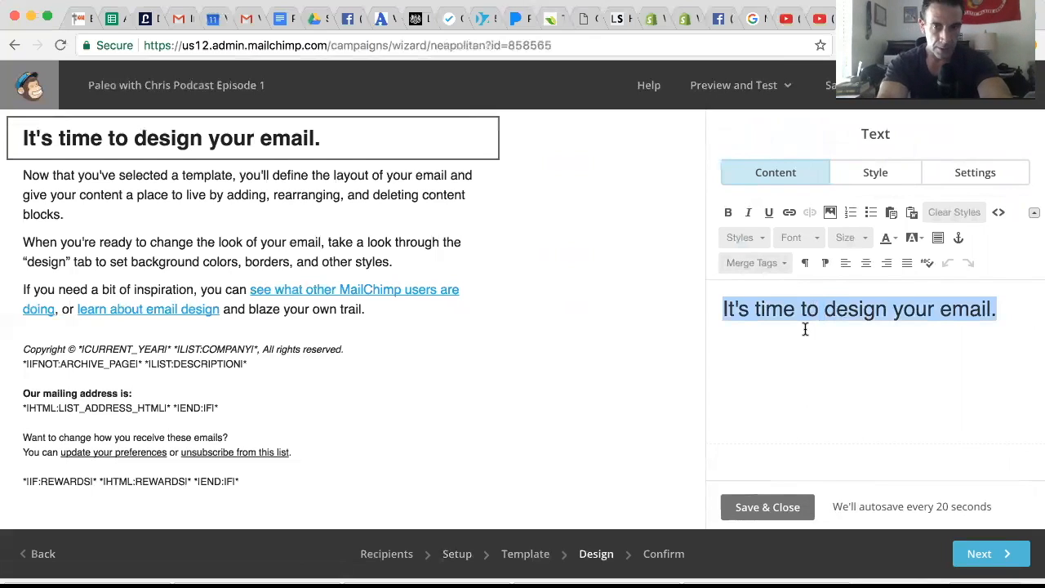
{"action": "type", "text": "Episode 1 of Paleo with C"}
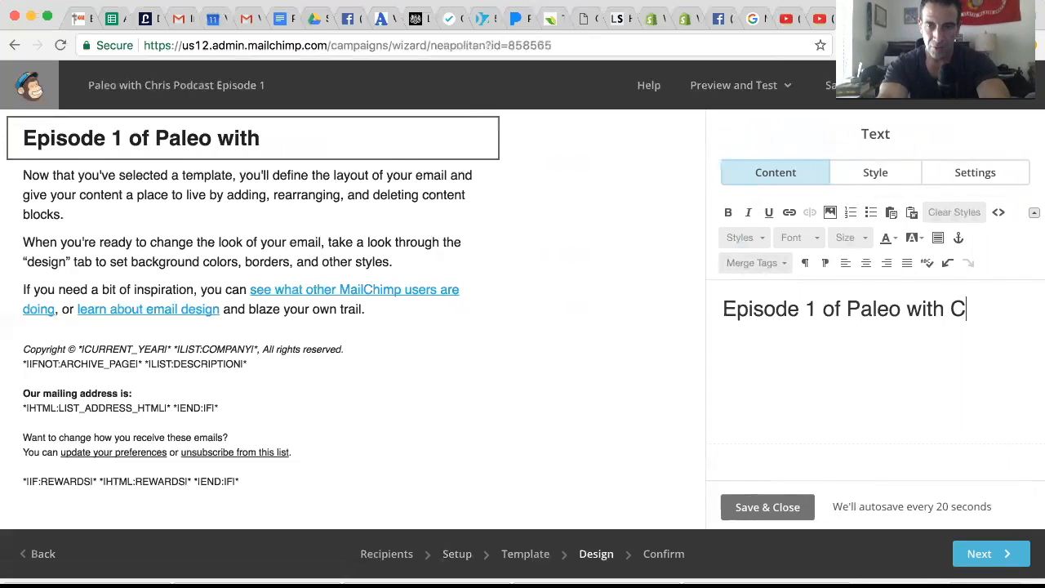
{"action": "type", "text": "hris is Now Live!"}
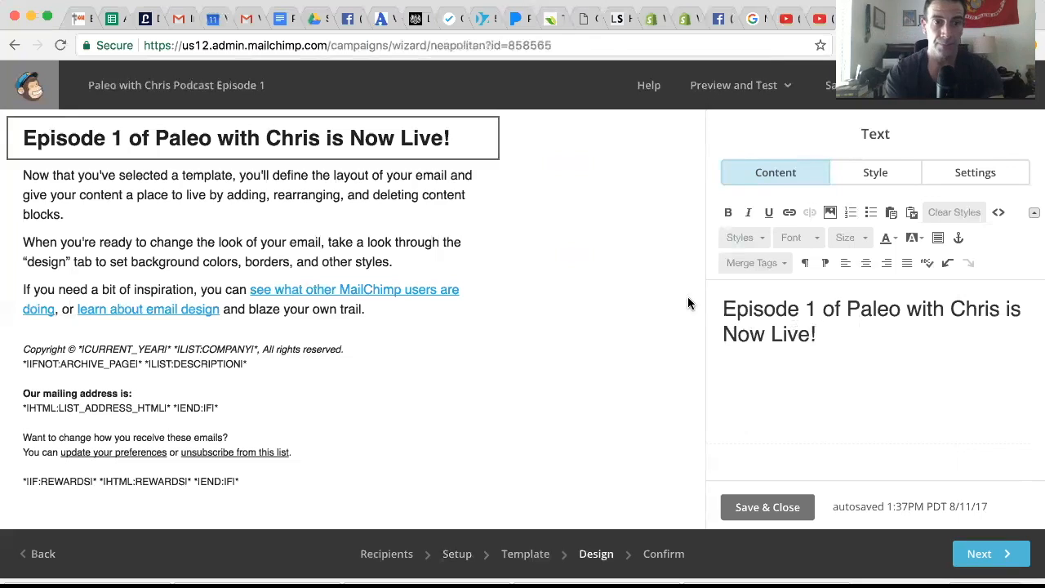
Clear the placeholder body text below the headline and start it with the First Name merge tag, a comma and a new line.
{"action": "left_click", "coordinate": [369, 222]}
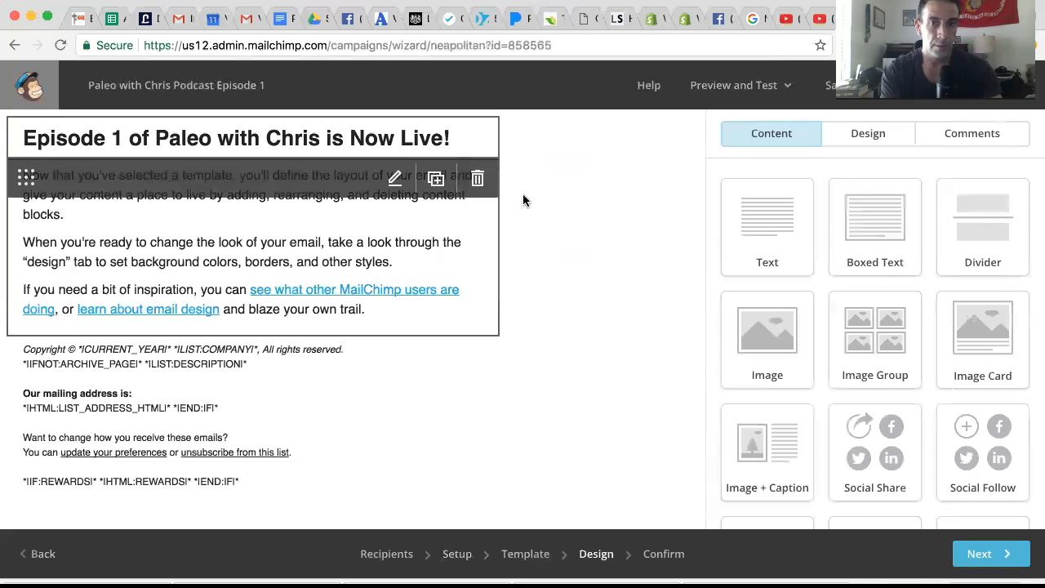
{"action": "left_click_drag", "start_coordinate": [718, 302], "coordinate": [854, 471]}
{"action": "key", "text": "BackSpace"}
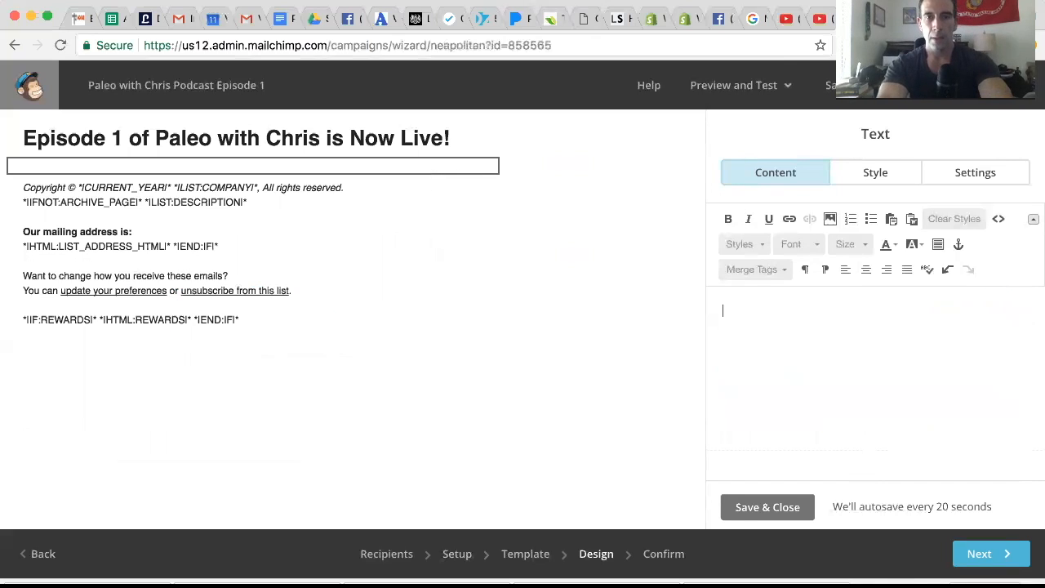
{"action": "left_click", "coordinate": [775, 270]}
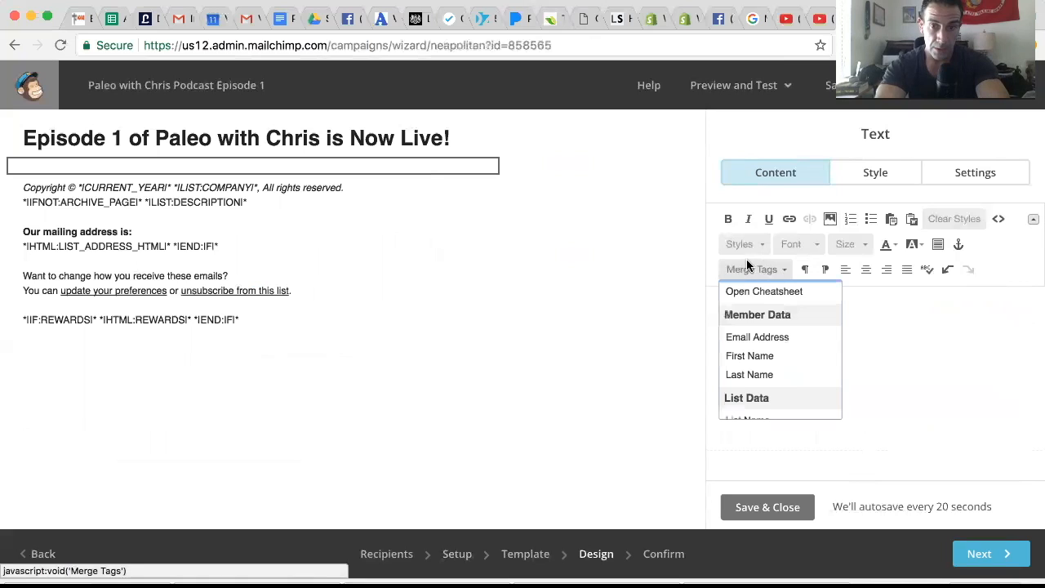
{"action": "left_click", "coordinate": [750, 357]}
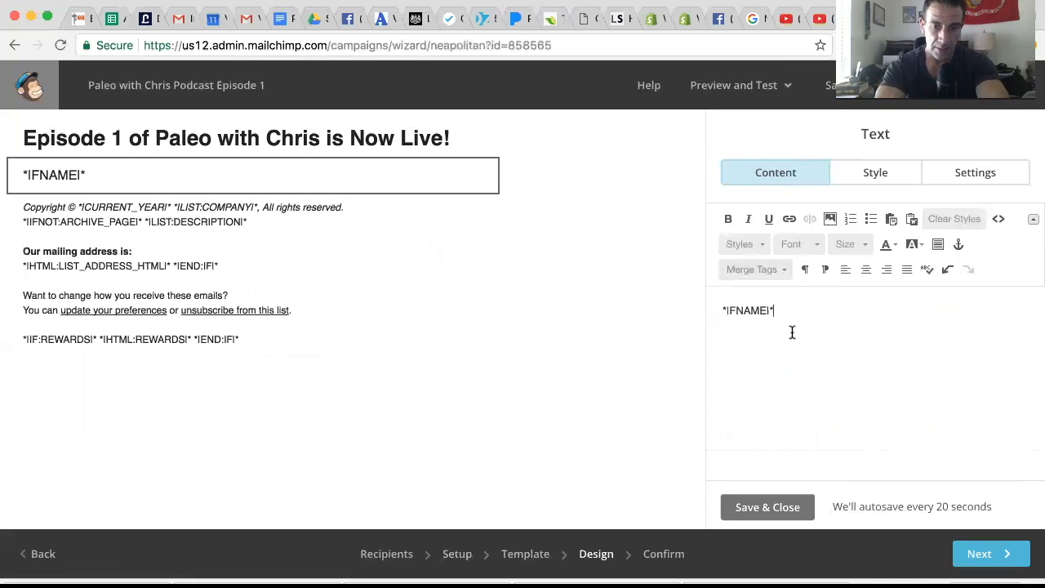
{"action": "type", "text": ","}
{"action": "key", "text": "Return"}
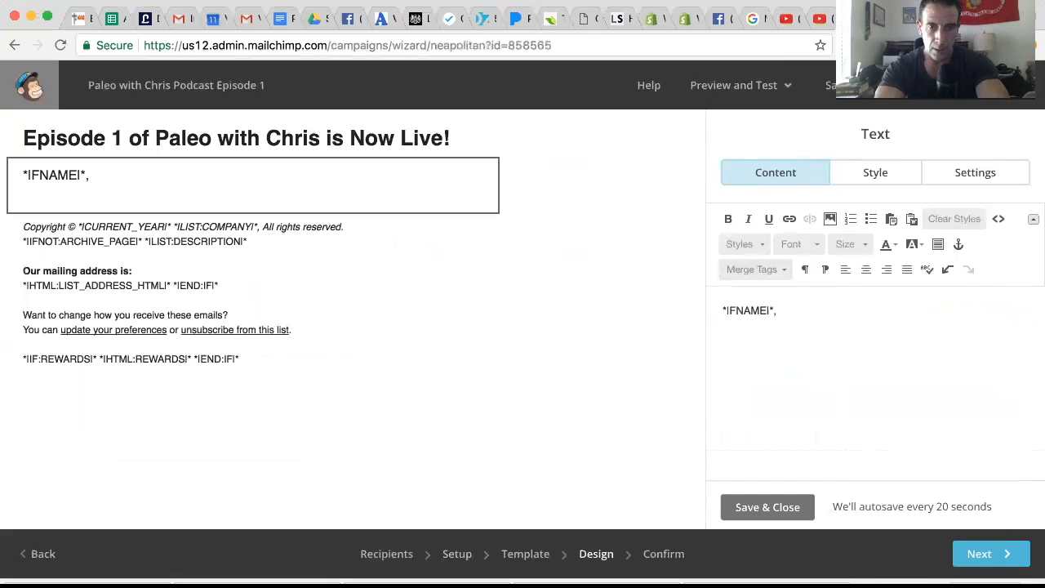
Write the opening sentence below the greeting: "The long awaited date is now here.".
{"action": "type", "text": "The "}
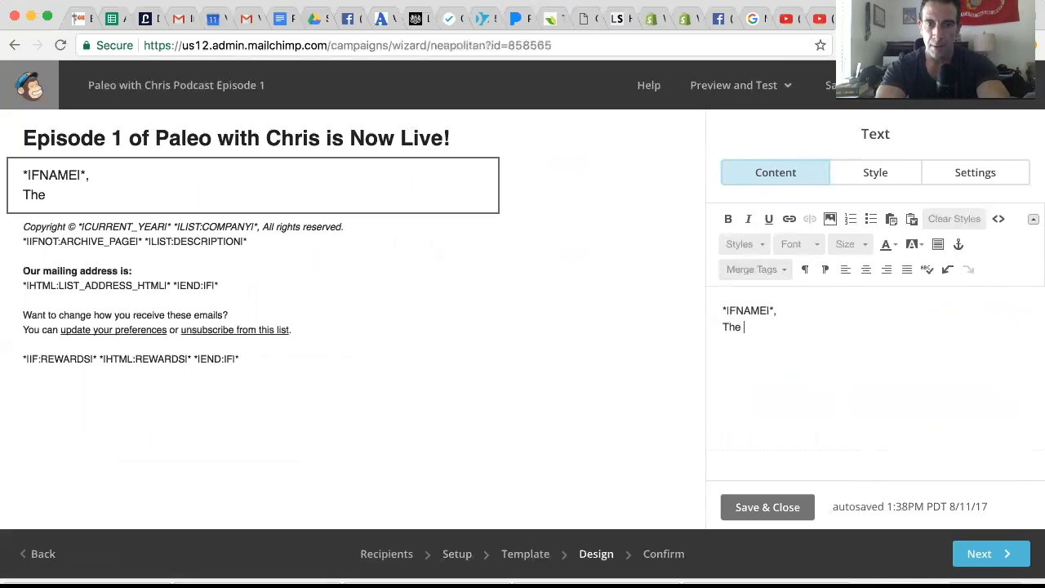
{"action": "type", "text": "long awai"}
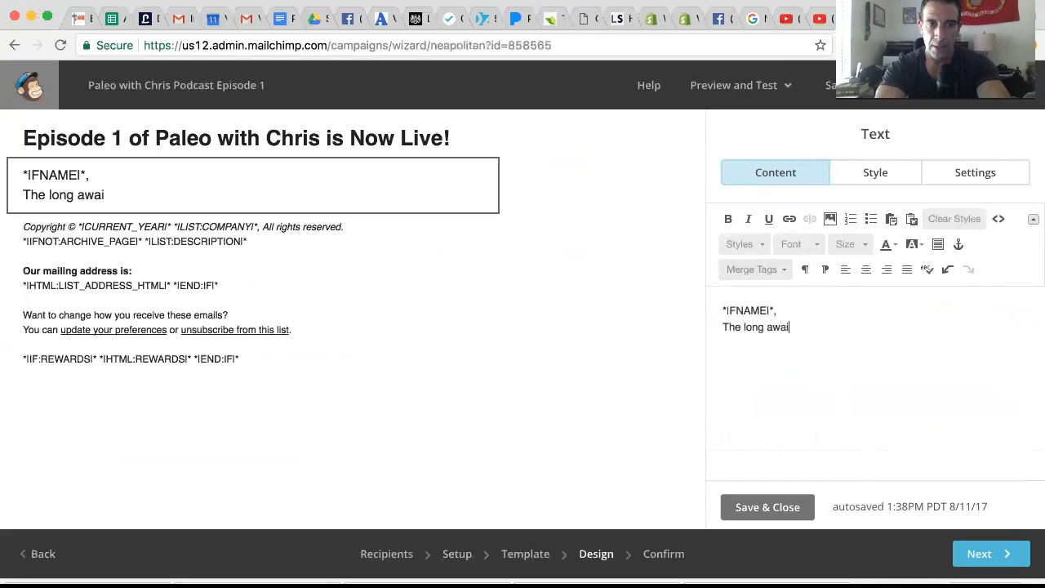
{"action": "type", "text": "ted dat"}
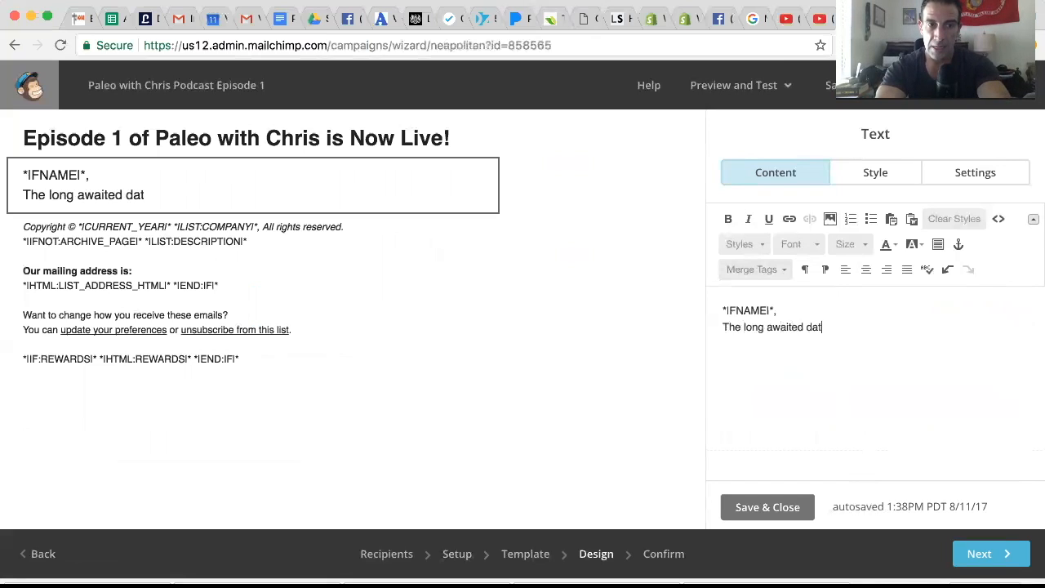
{"action": "type", "text": "e is "}
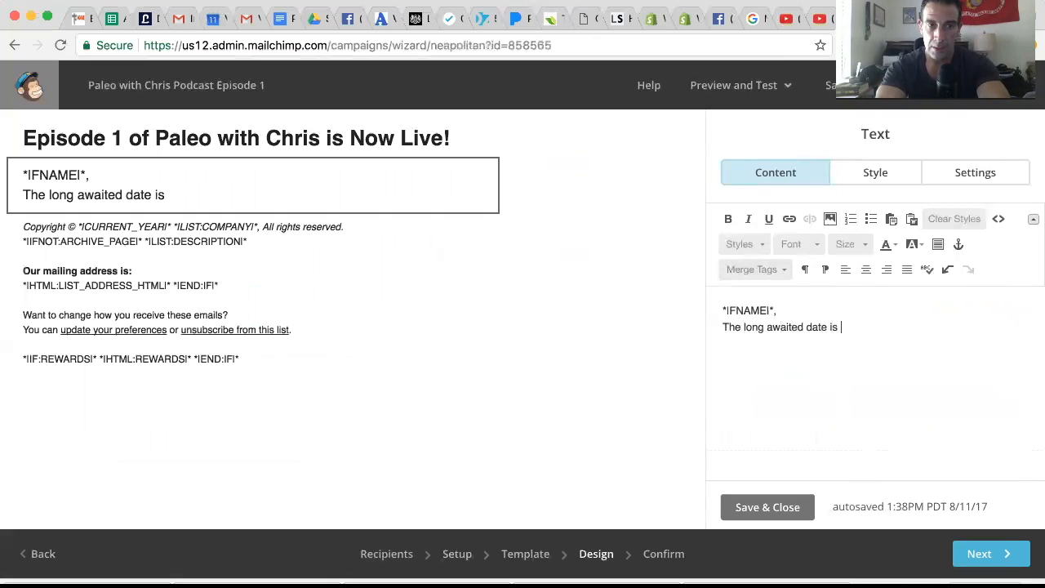
{"action": "type", "text": "now here. "}
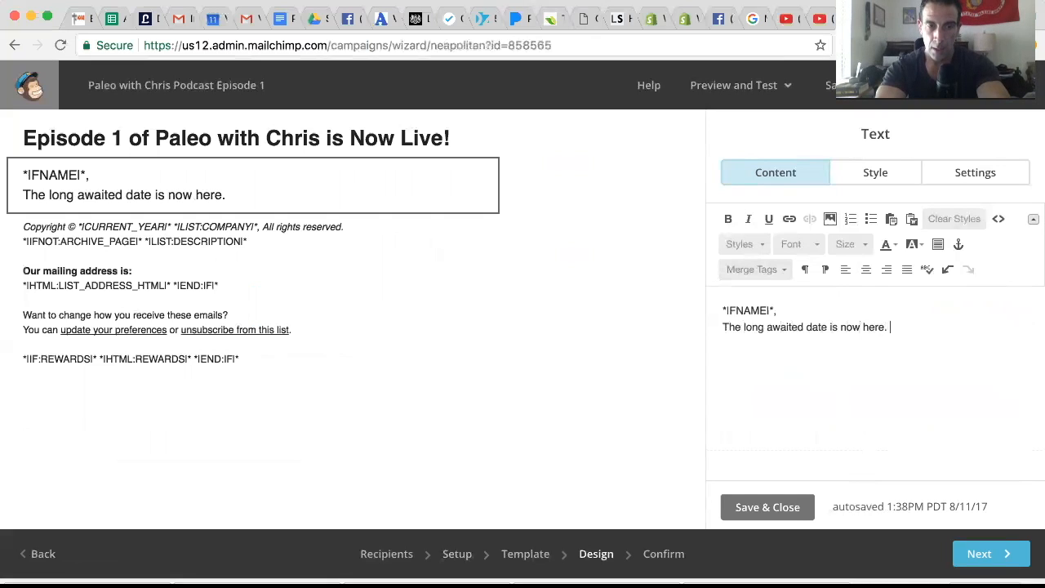
{"action": "type", "text": "Pal"}
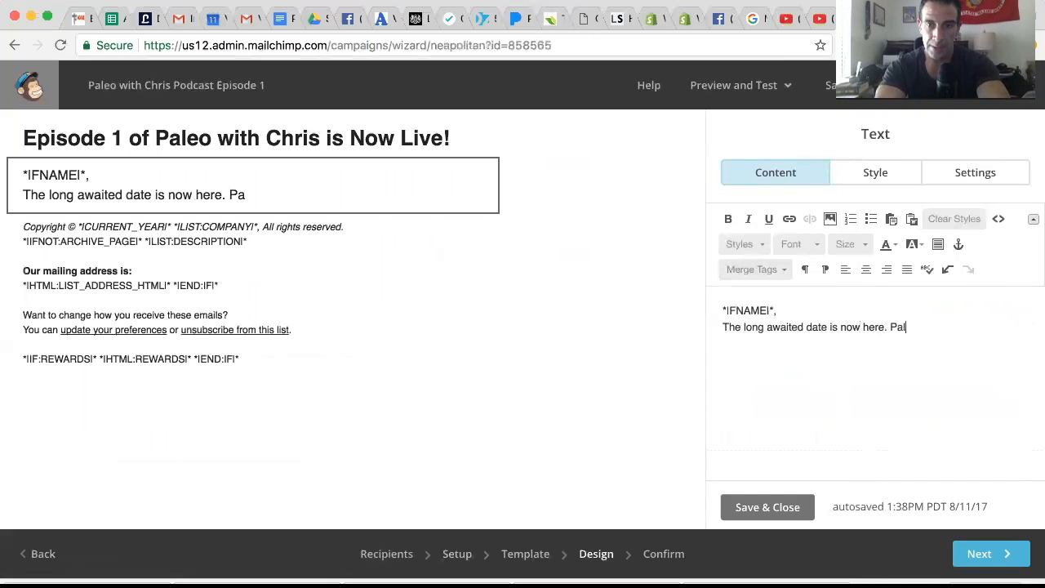
Continue the body text with "Episode 1 of Paleo with Chris is now published".
{"action": "key", "text": "BackSpace"}
{"action": "key", "text": "BackSpace"}
{"action": "key", "text": "BackSpace"}
{"action": "type", "text": "Epi"}
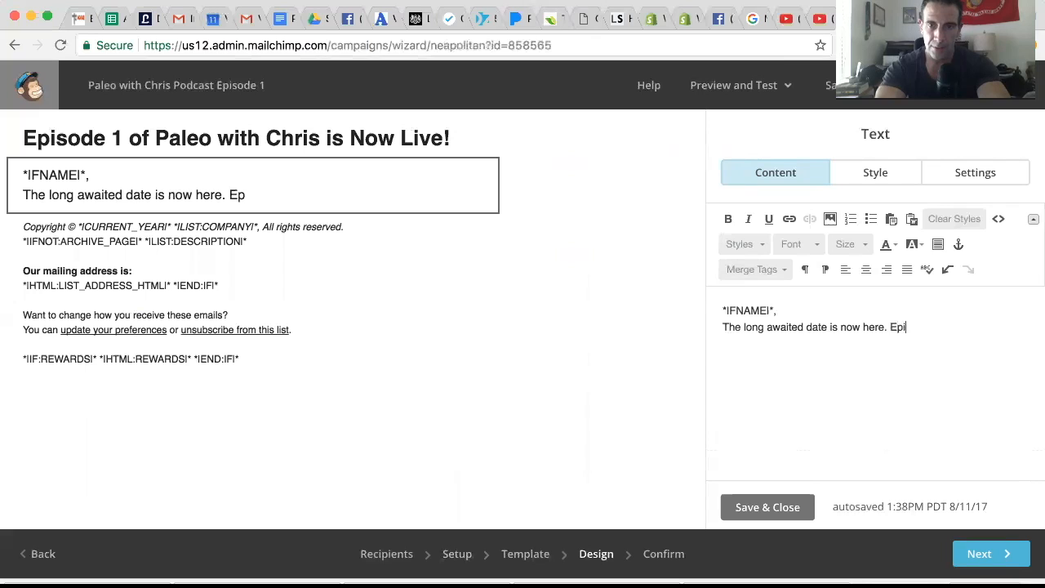
{"action": "type", "text": "sode 1 o"}
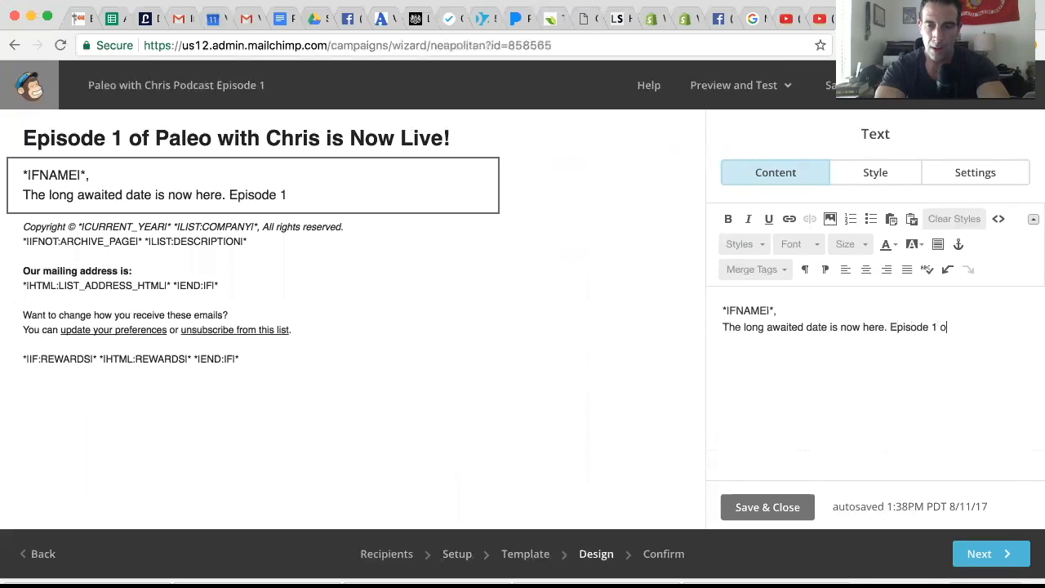
{"action": "type", "text": "f Paleo "}
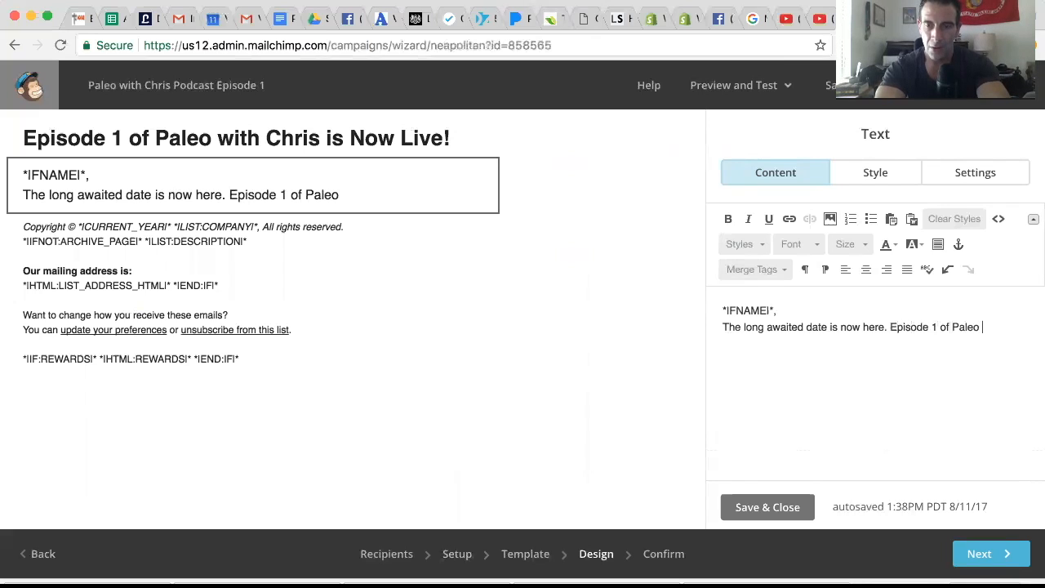
{"action": "type", "text": "with Ch"}
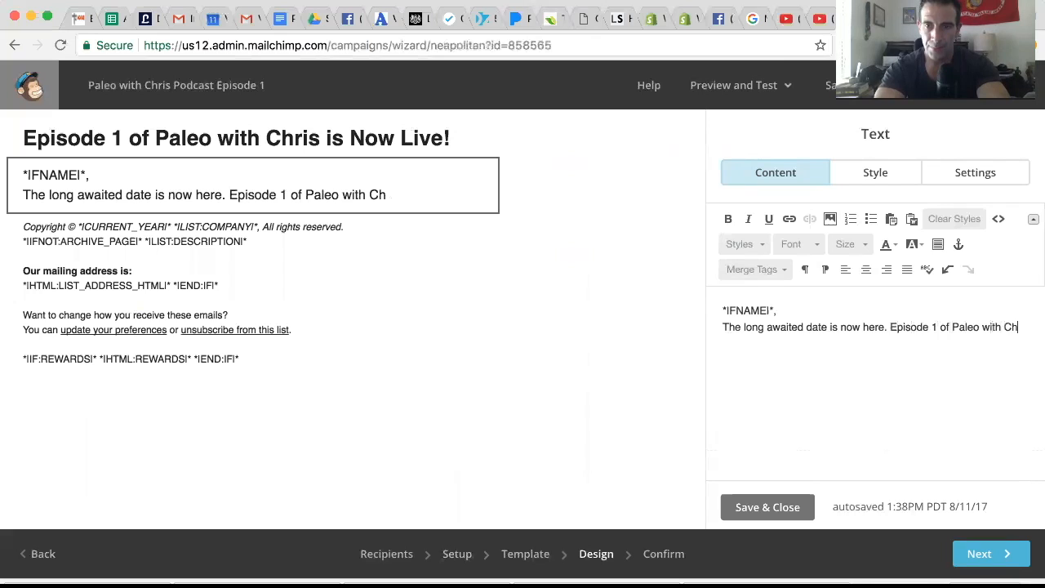
{"action": "type", "text": "ris is now published"}
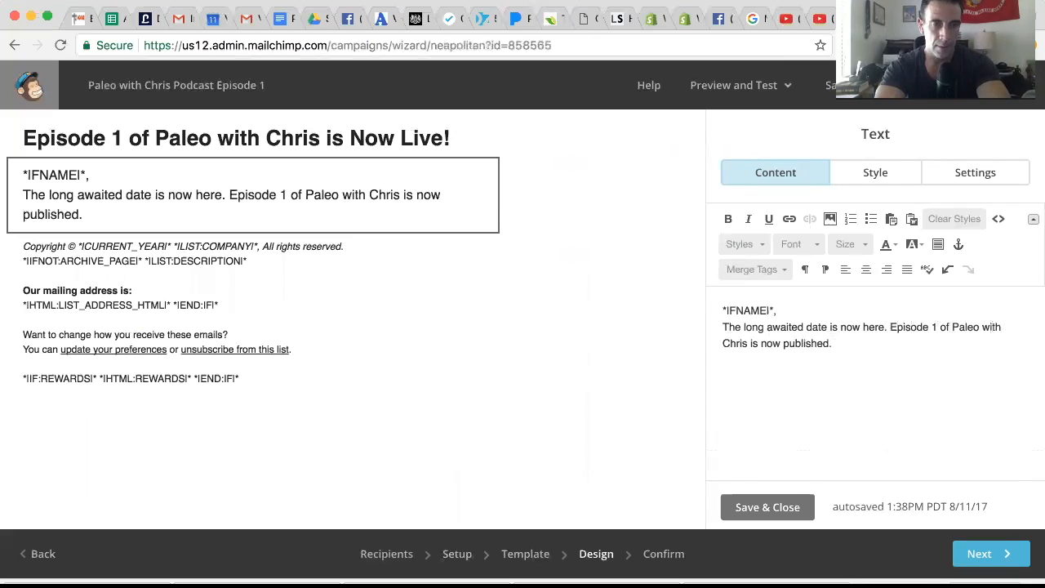
{"action": "type", "text": ". In th"}
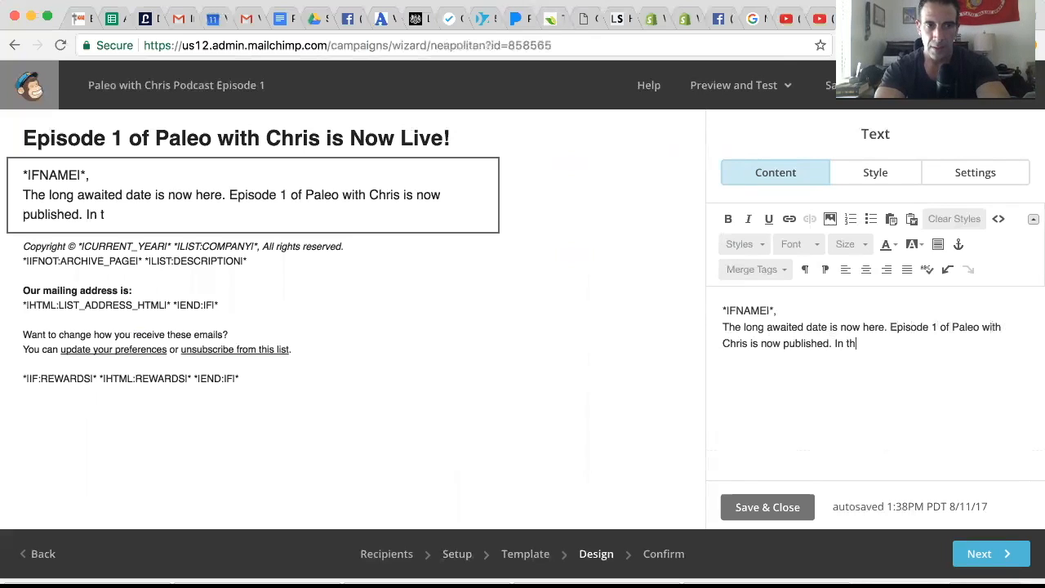
{"action": "type", "text": "is epsidoe"}
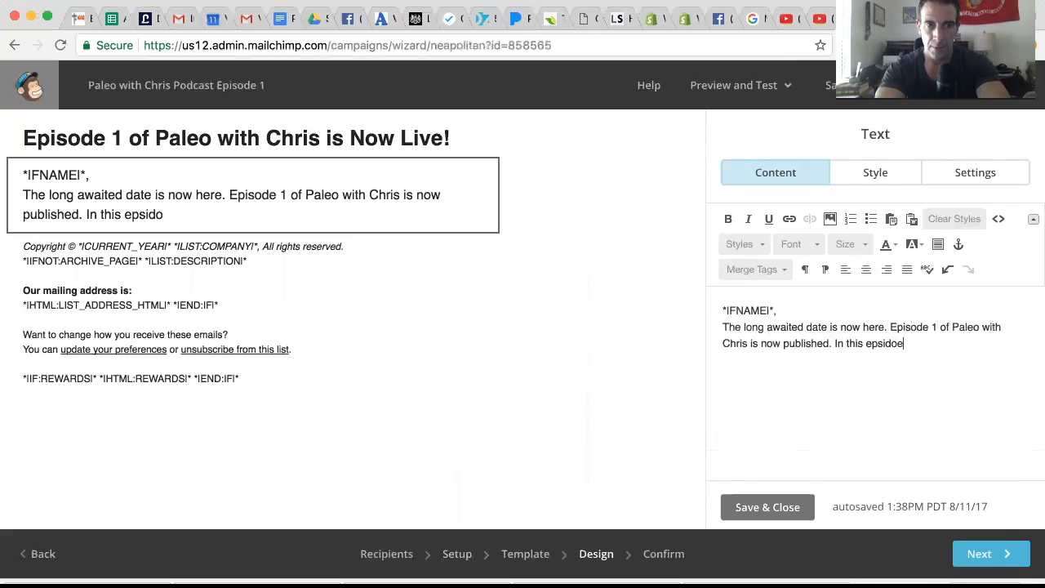
{"action": "type", "text": " Chris ta"}
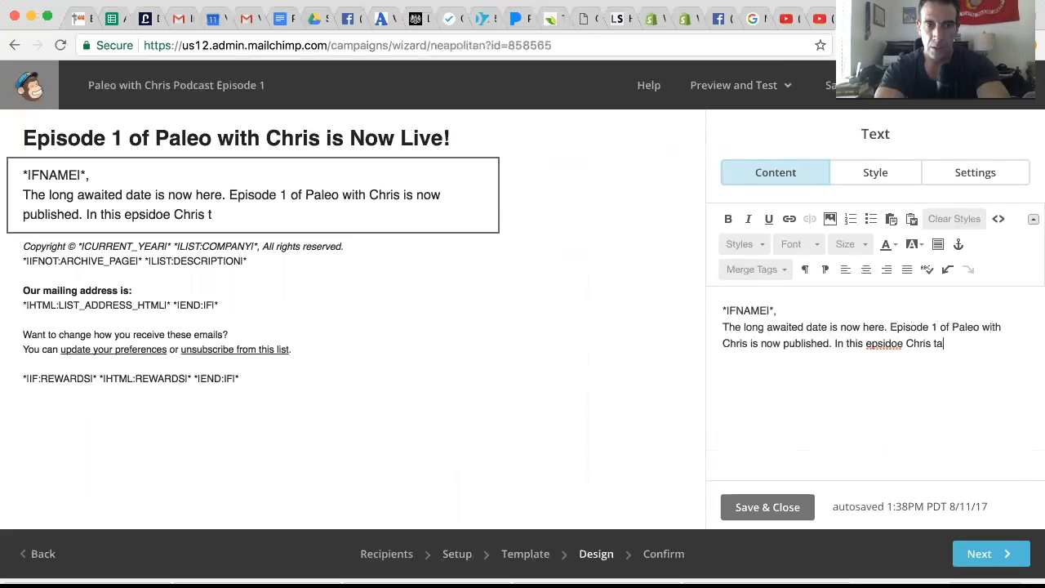
{"action": "type", "text": "lks about"}
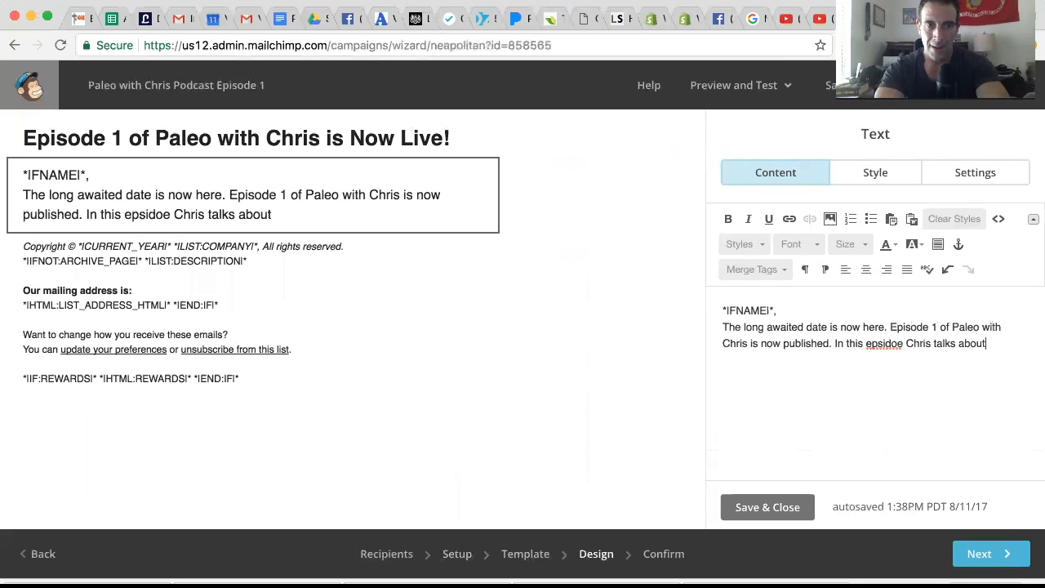
{"action": "type", "text": " one of the"}
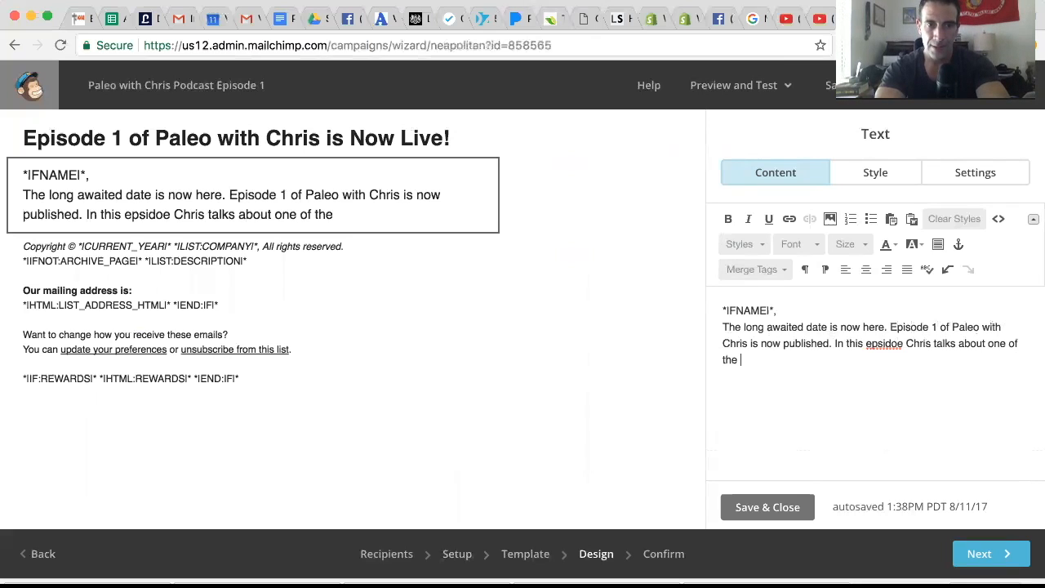
Add a sentence saying that in this episode the host talks about one of the greatest mysteries known to man.
{"action": "type", "text": "reaatest myste"}
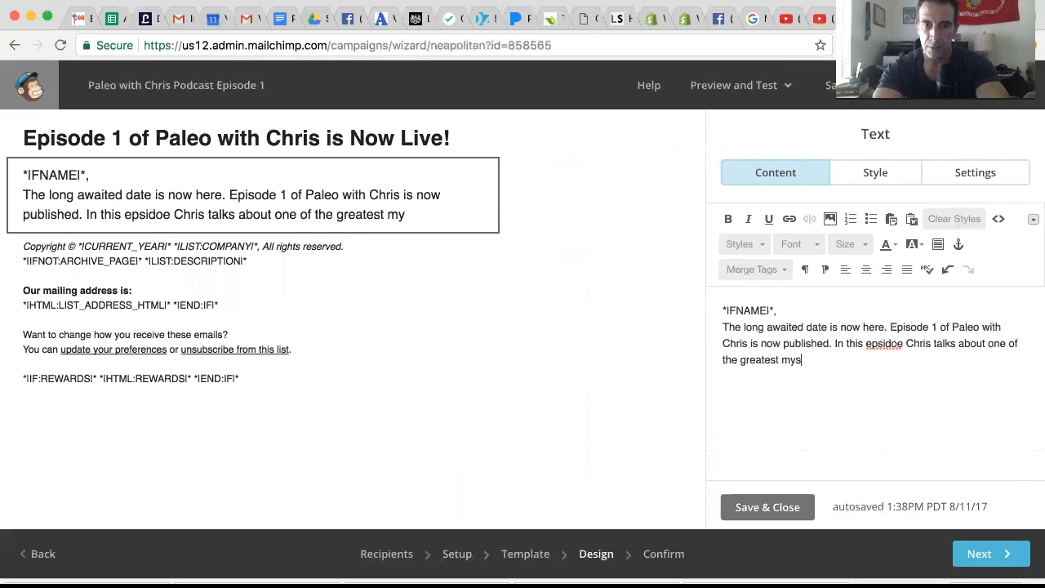
{"action": "type", "text": "ries k"}
{"action": "key", "text": "BackSpace"}
{"action": "type", "text": "known to man, "}
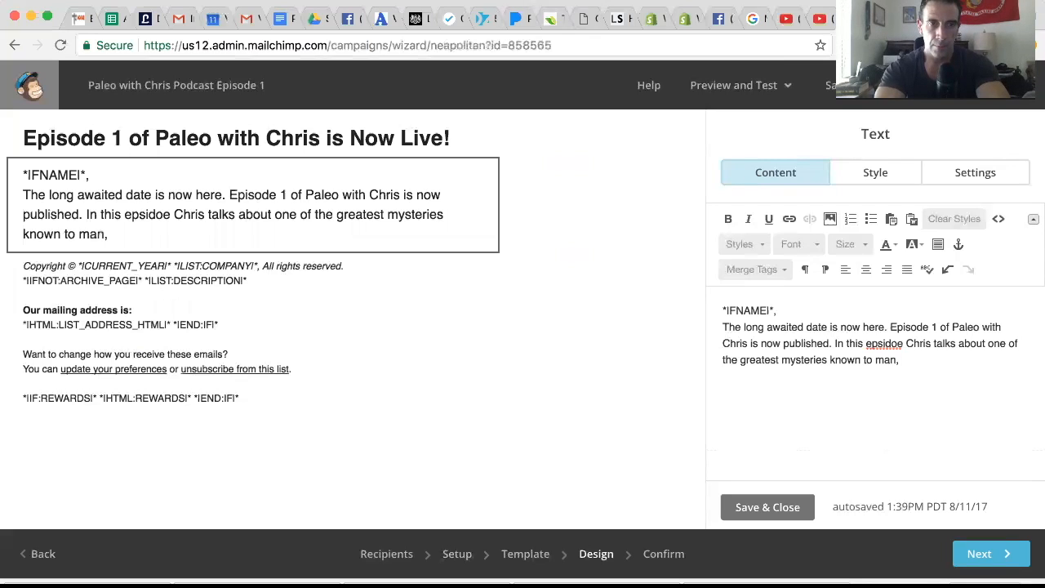
{"action": "key", "text": "BackSpace"}
{"action": "key", "text": "BackSpace"}
{"action": "type", "text": "...getting throug"}
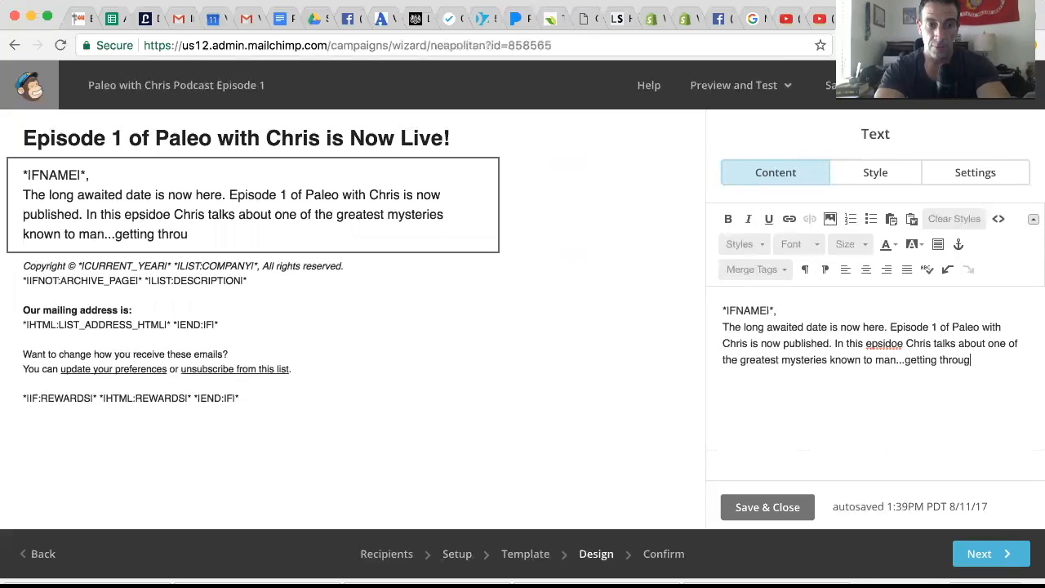
{"action": "type", "text": "h lunch wi"}
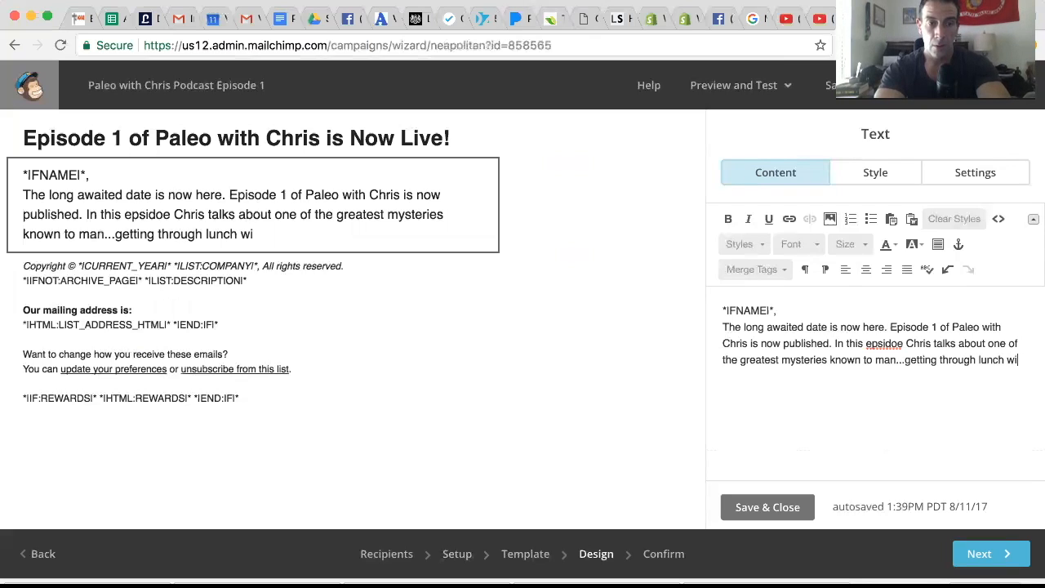
{"action": "type", "text": "thout a stain "}
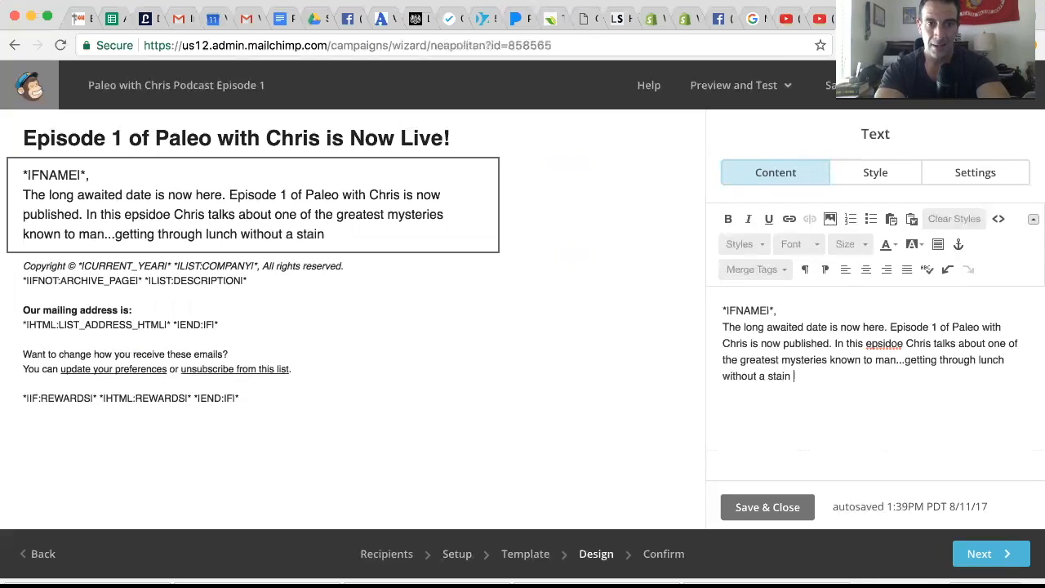
{"action": "type", "text": "on your shirt"}
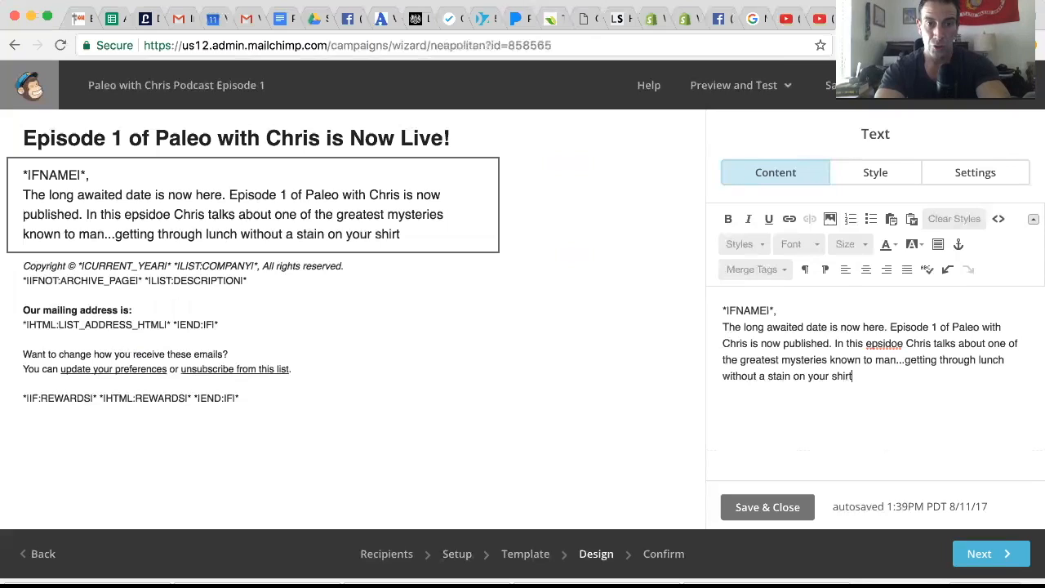
Add a separate paragraph reading "You can find the episode here.".
{"action": "key", "text": "Return"}
{"action": "key", "text": "Return"}
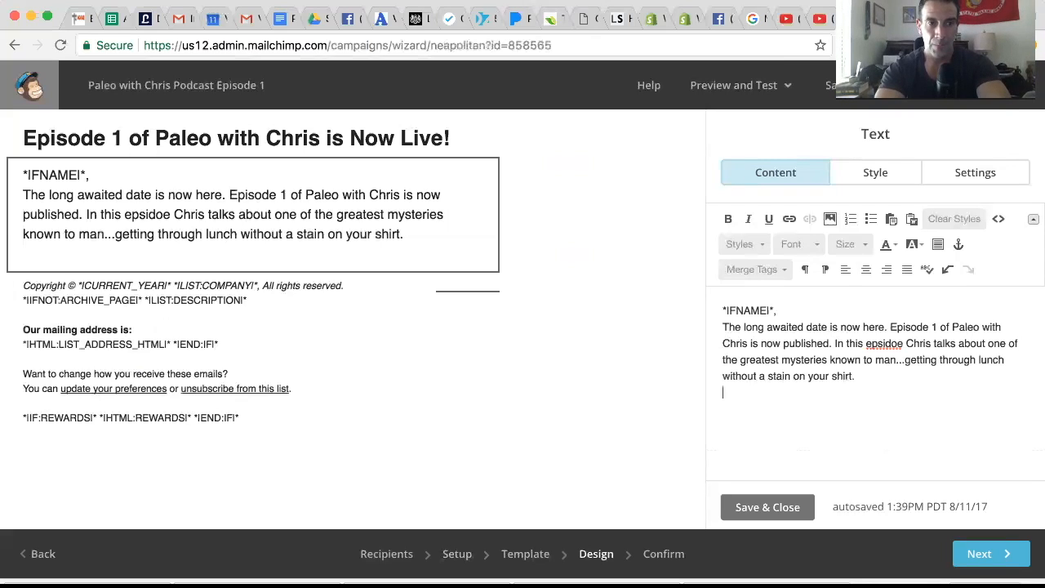
{"action": "type", "text": "You can f"}
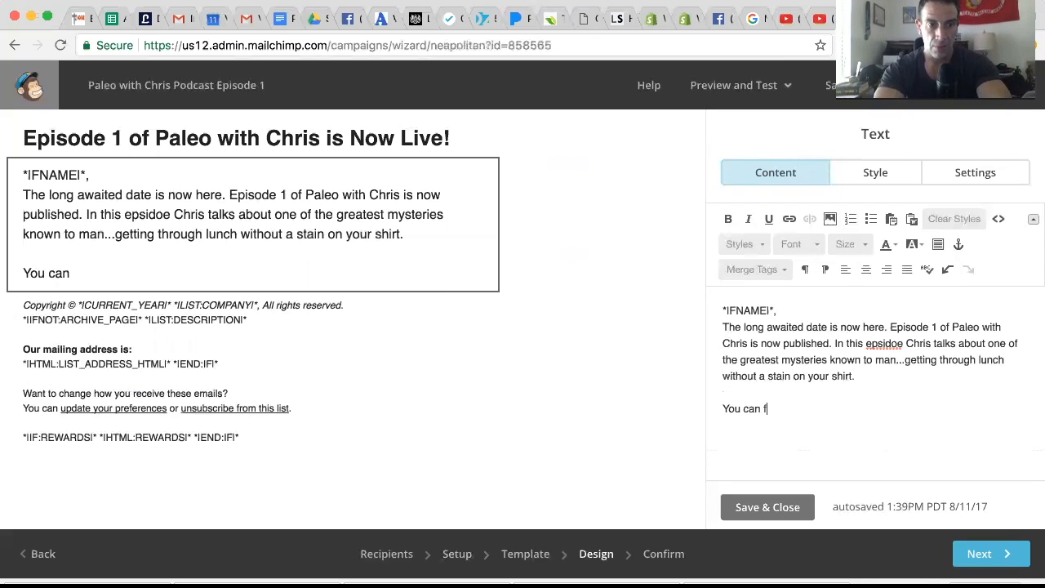
{"action": "type", "text": "ind the episode here"}
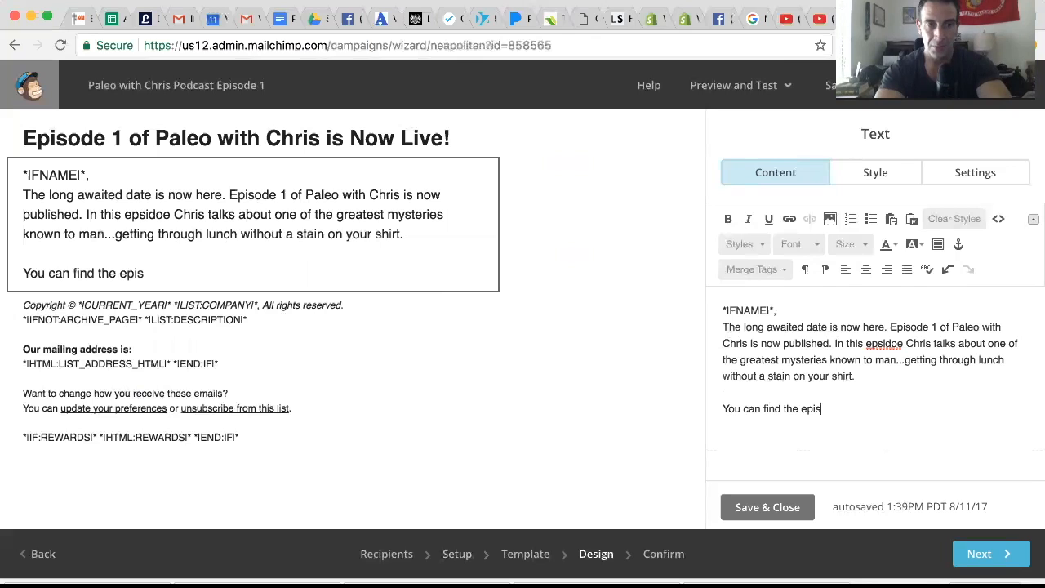
{"action": "type", "text": "."}
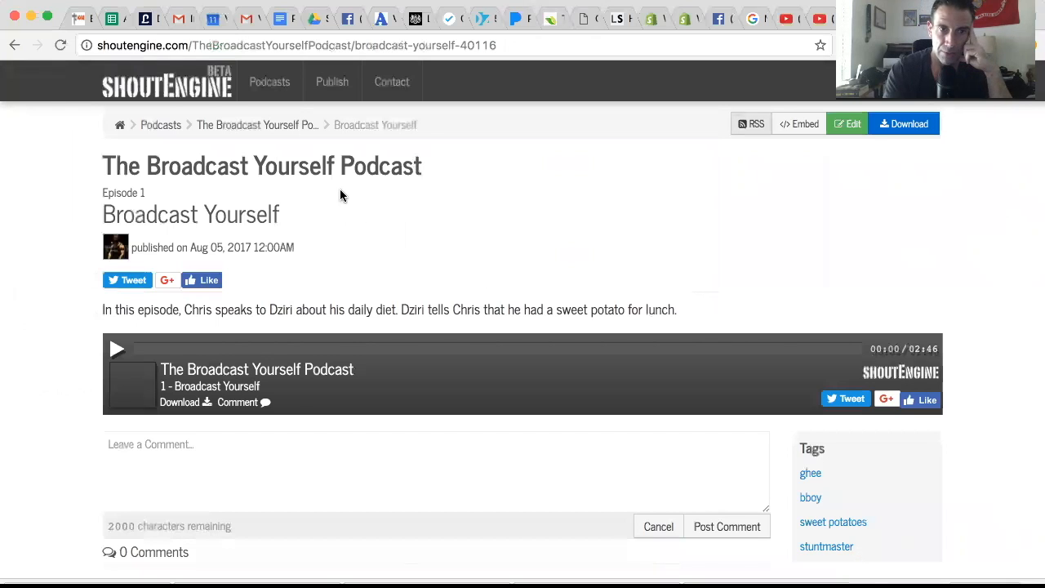
Copy the ShoutEngine episode page's web address and link the word "here." in the email body to it.
{"action": "scroll", "coordinate": [347, 205], "scroll_direction": "down", "scroll_amount": 1}
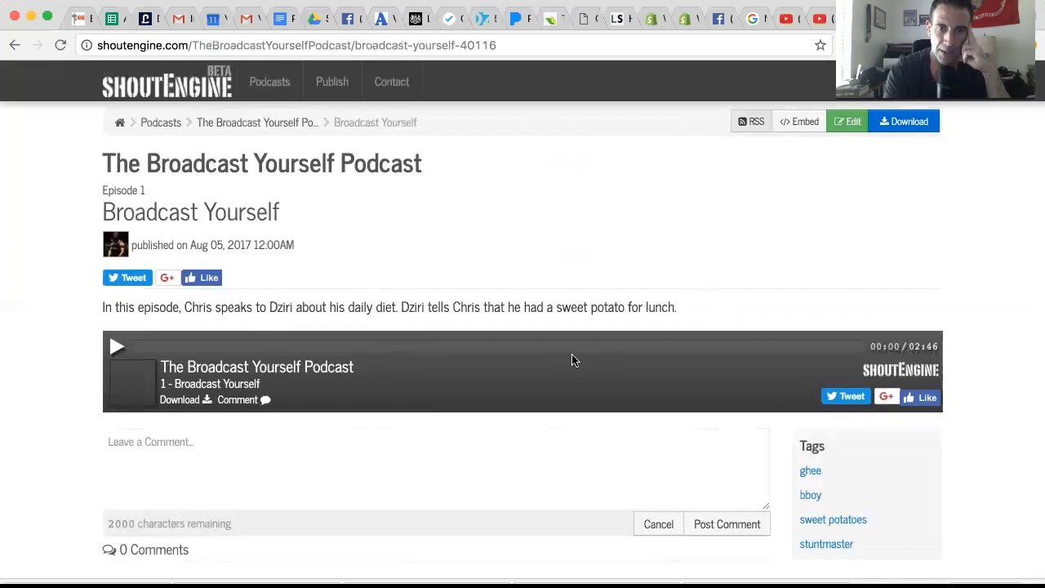
{"action": "left_click", "coordinate": [579, 51]}
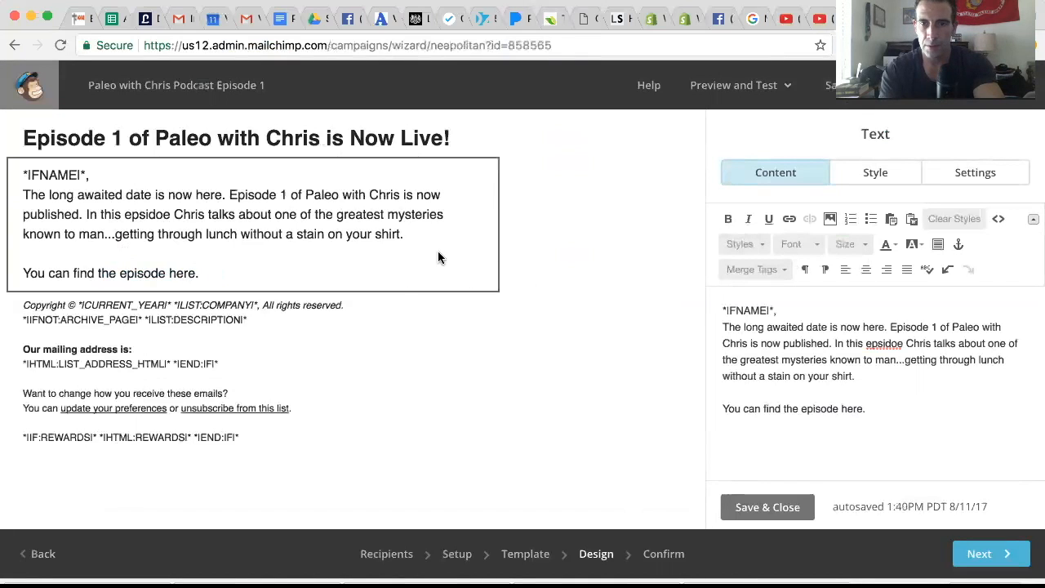
{"action": "left_click_drag", "start_coordinate": [869, 407], "coordinate": [841, 408]}
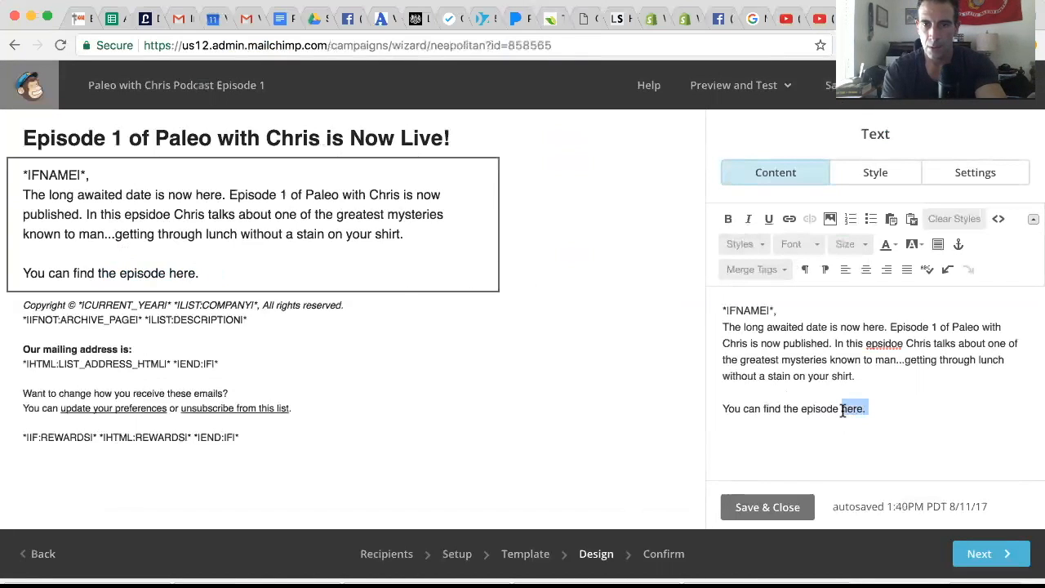
{"action": "left_click", "coordinate": [790, 220]}
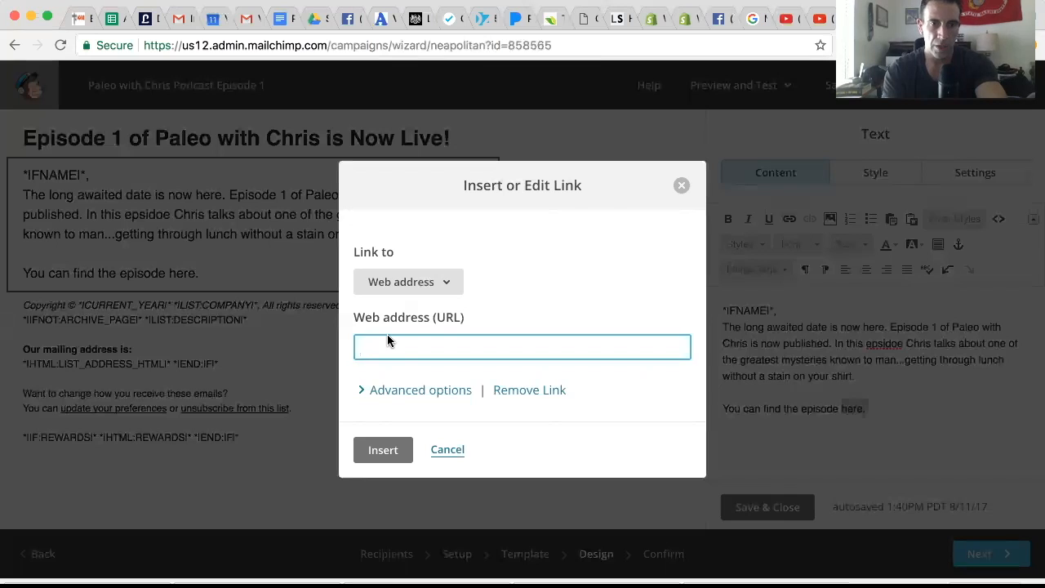
{"action": "key", "text": "super+v"}
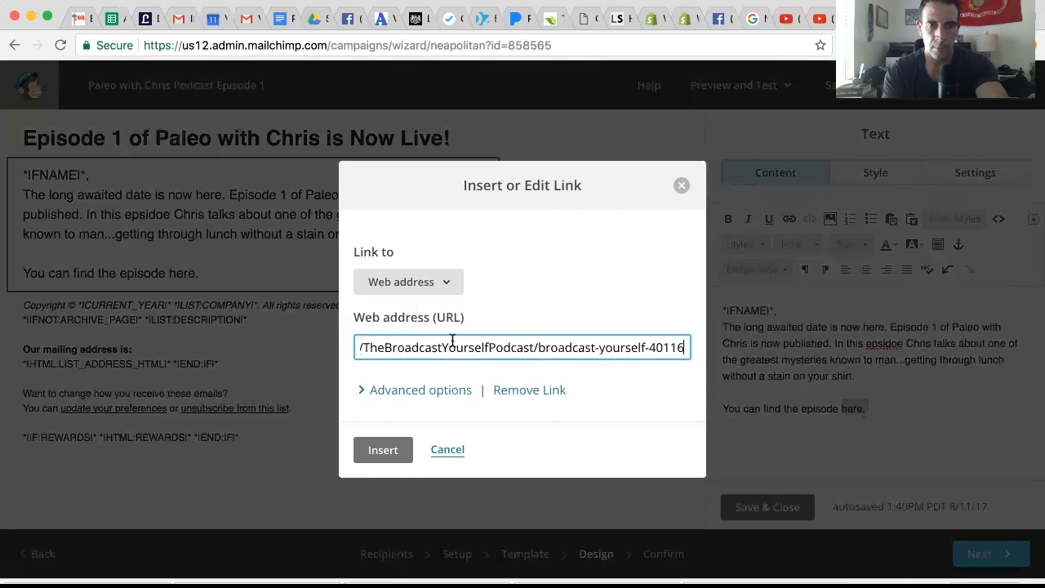
{"action": "left_click", "coordinate": [383, 450]}
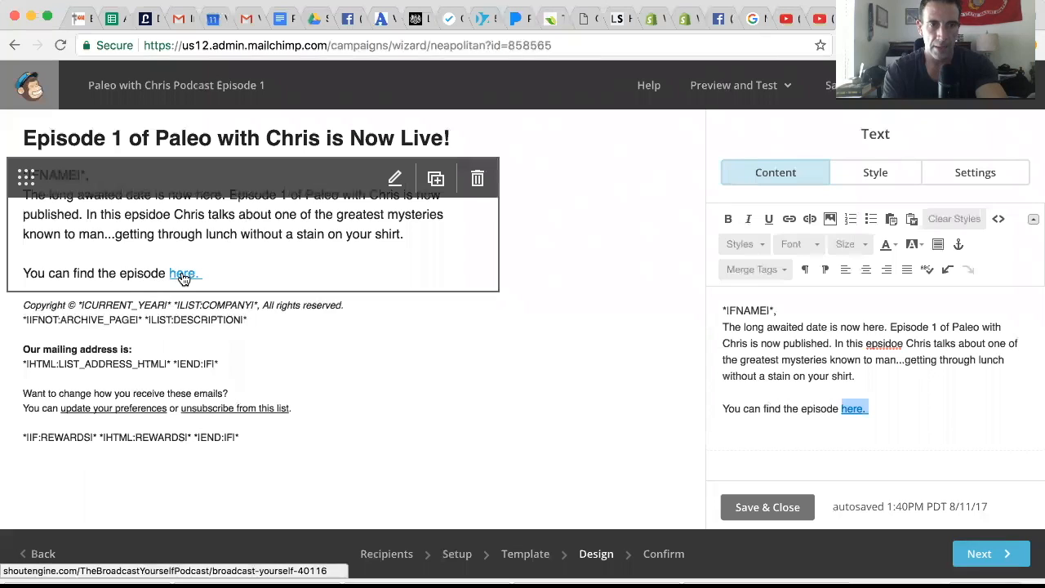
Add a closing paragraph below the episode link reading "Hope you enjoy the show!".
{"action": "left_click", "coordinate": [913, 411]}
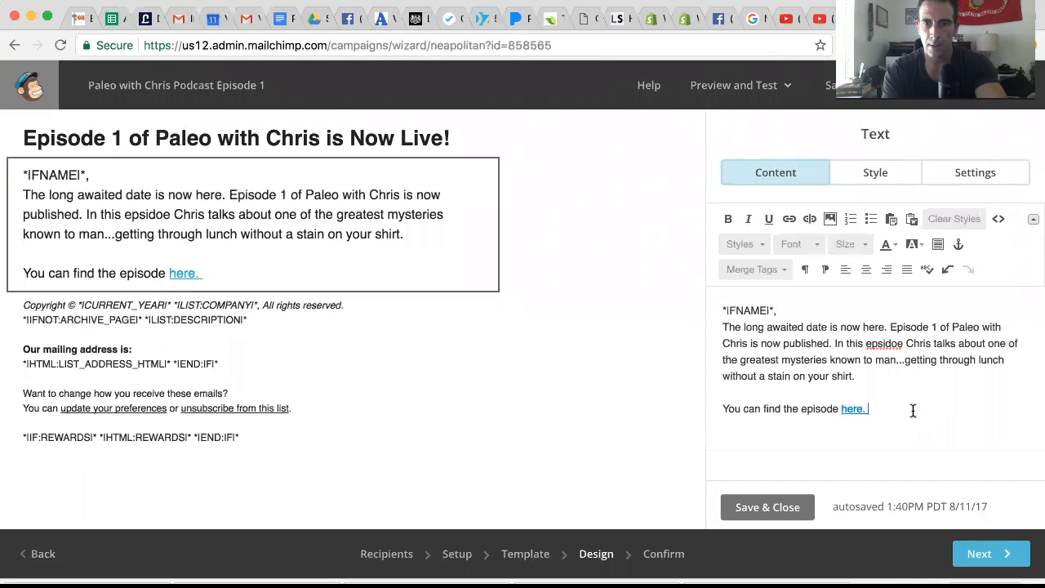
{"action": "key", "text": "Return"}
{"action": "key", "text": "Return"}
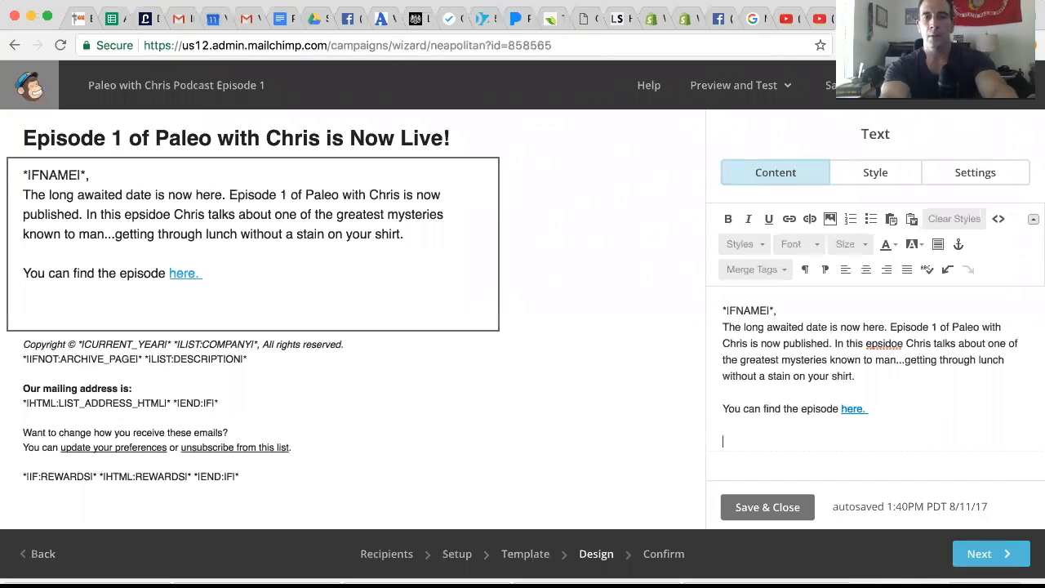
{"action": "type", "text": "Hope"}
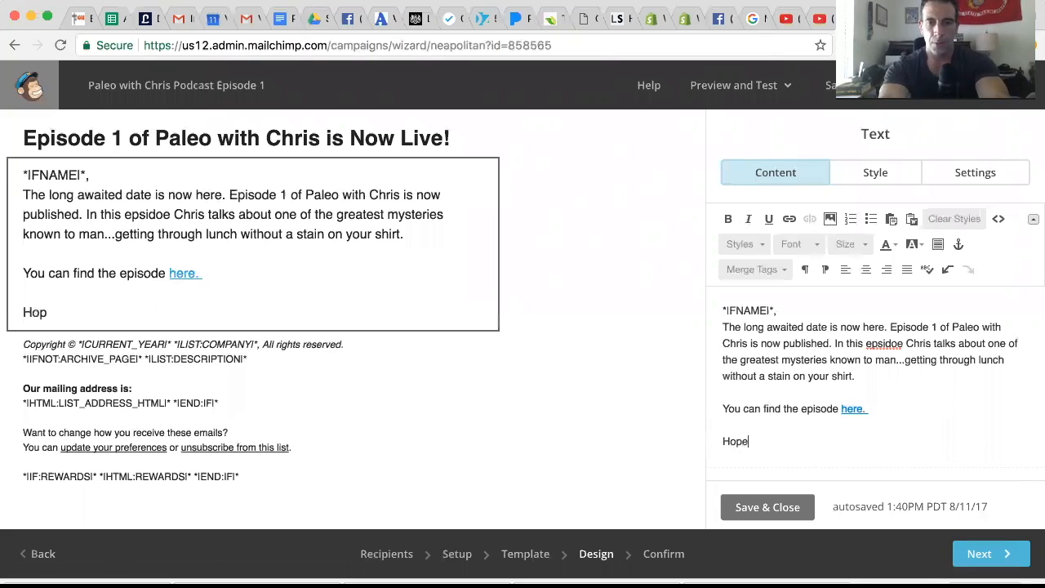
{"action": "type", "text": " you enjo"}
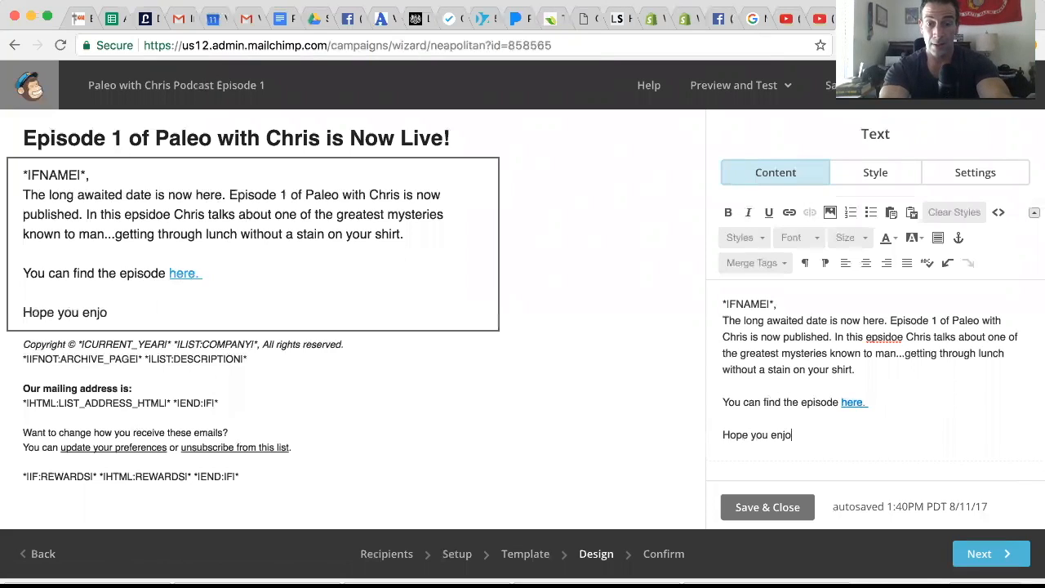
{"action": "type", "text": "y the s"}
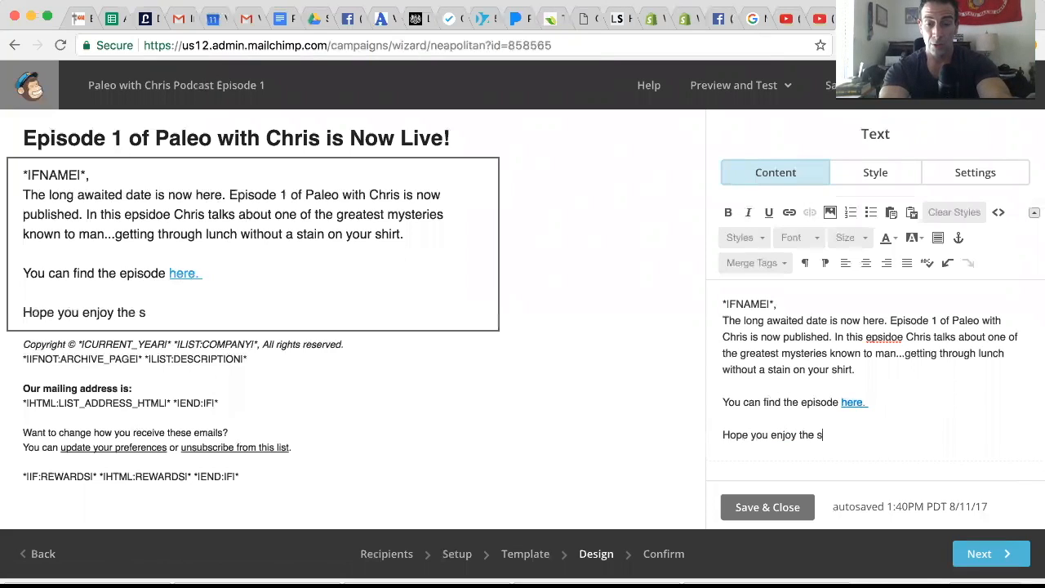
{"action": "type", "text": "how"}
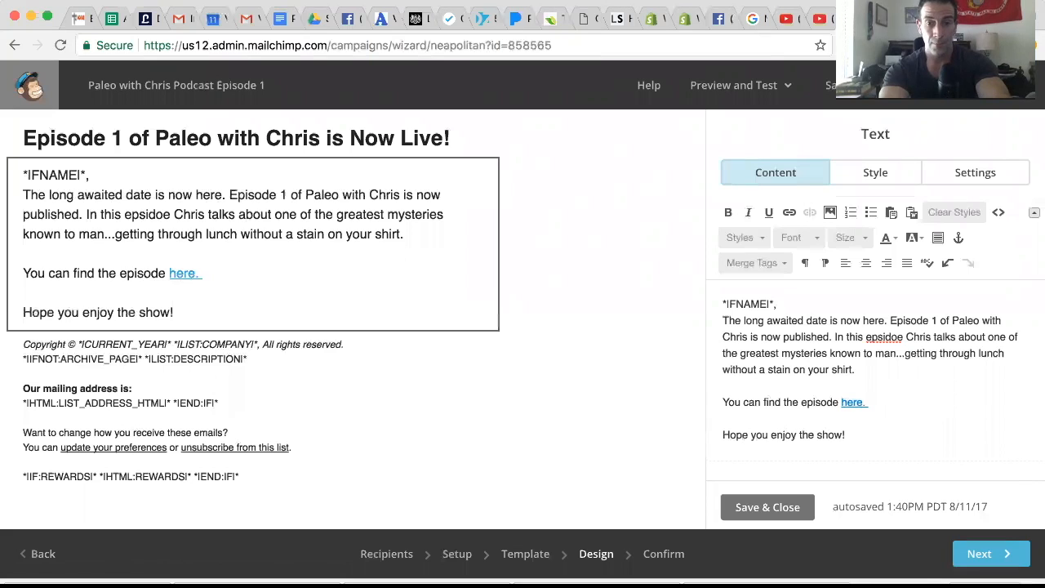
{"action": "type", "text": "!"}
Sign off the email with the host's first name and insert a blank line below the First Name greeting.
{"action": "key", "text": "Return"}
{"action": "key", "text": "Return"}
{"action": "type", "text": "Chris"}
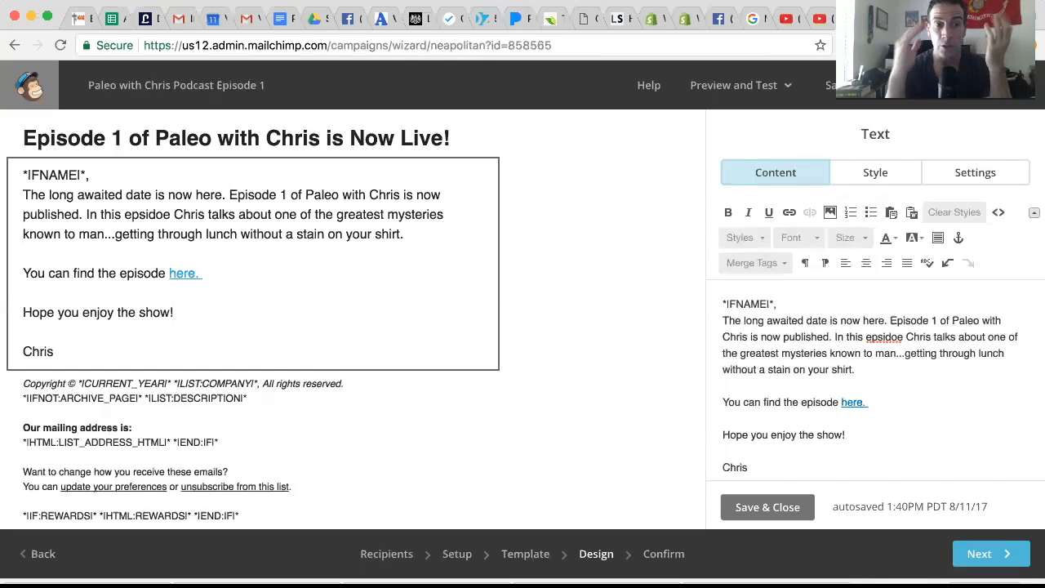
{"action": "left_click", "coordinate": [826, 302]}
{"action": "key", "text": "Return"}
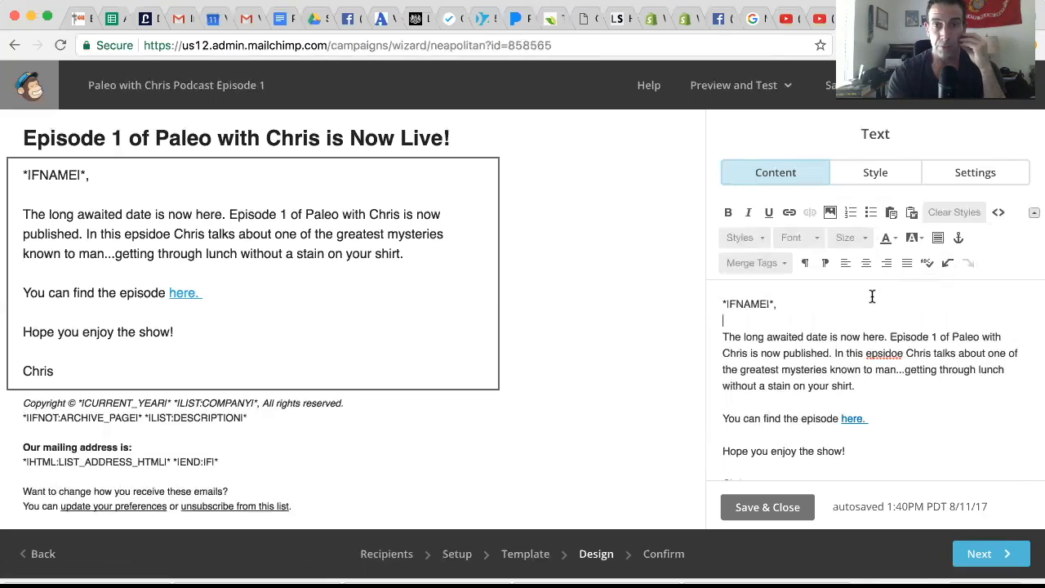
Review the campaign email in preview mode, testing that the "here." link opens the episode page, and return to the editor.
{"action": "left_click", "coordinate": [769, 98]}
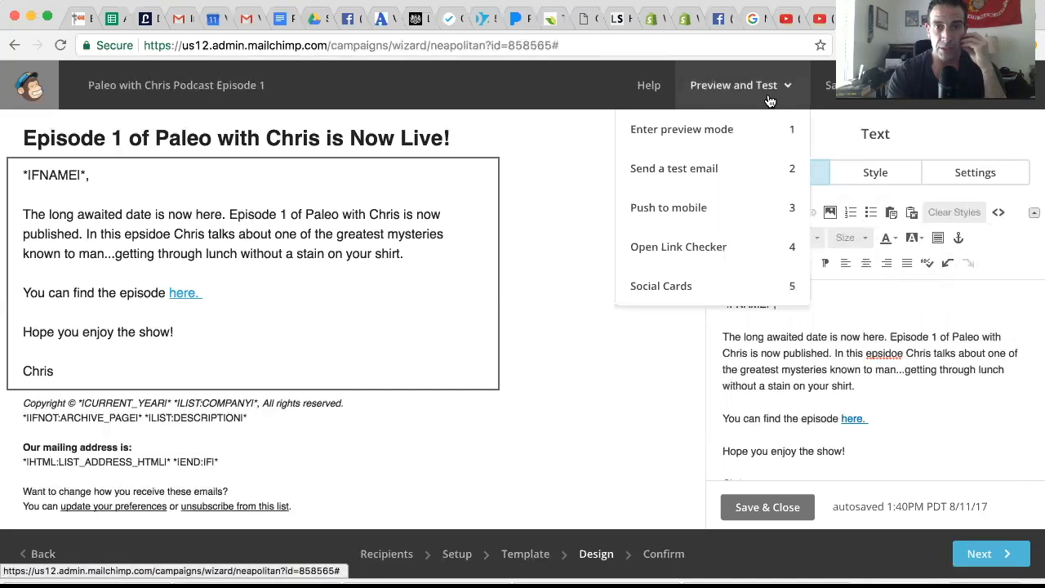
{"action": "left_click", "coordinate": [723, 124]}
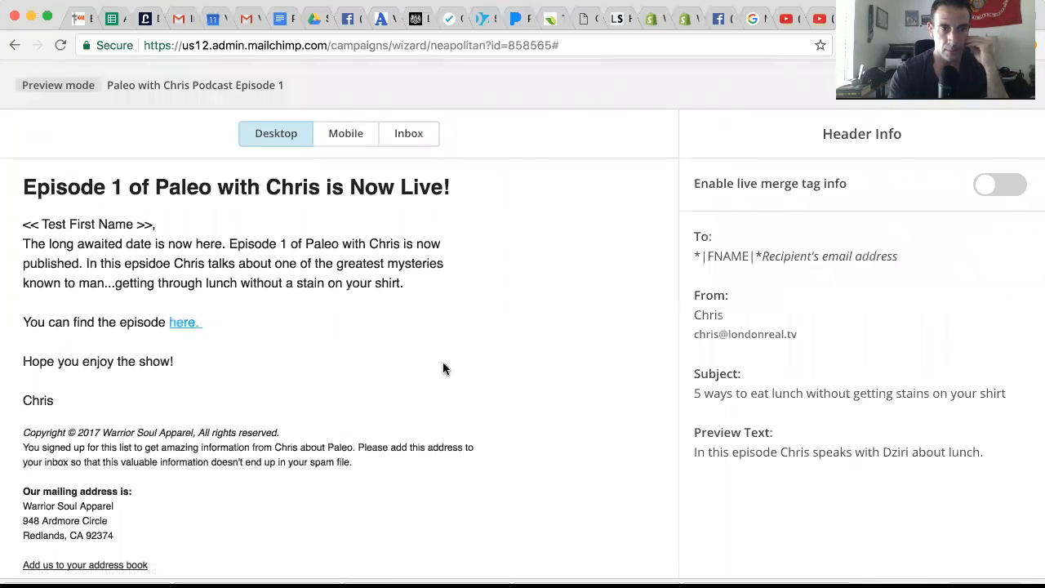
{"action": "left_click", "coordinate": [188, 323]}
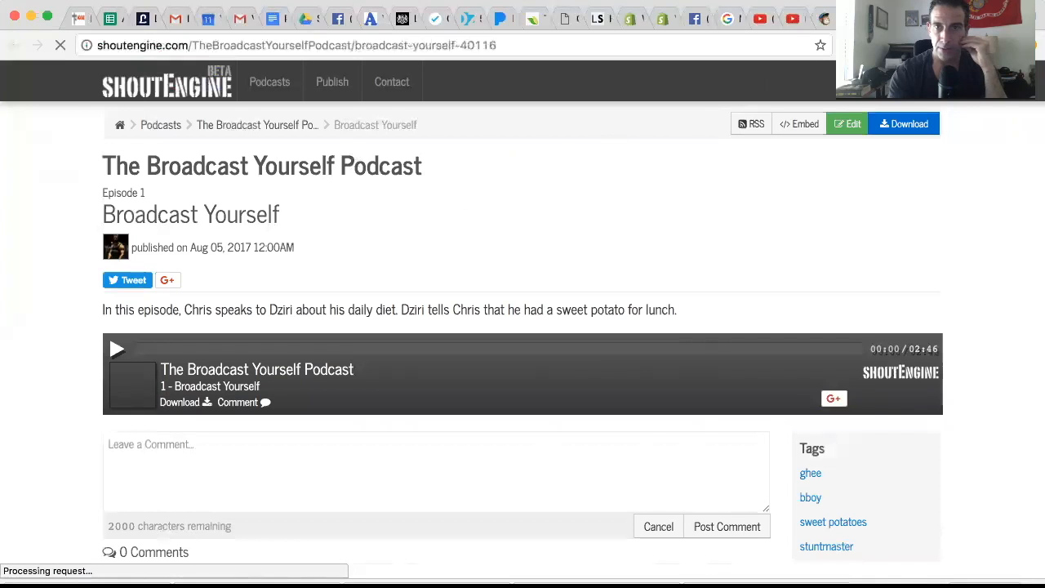
{"action": "left_click", "coordinate": [826, 16]}
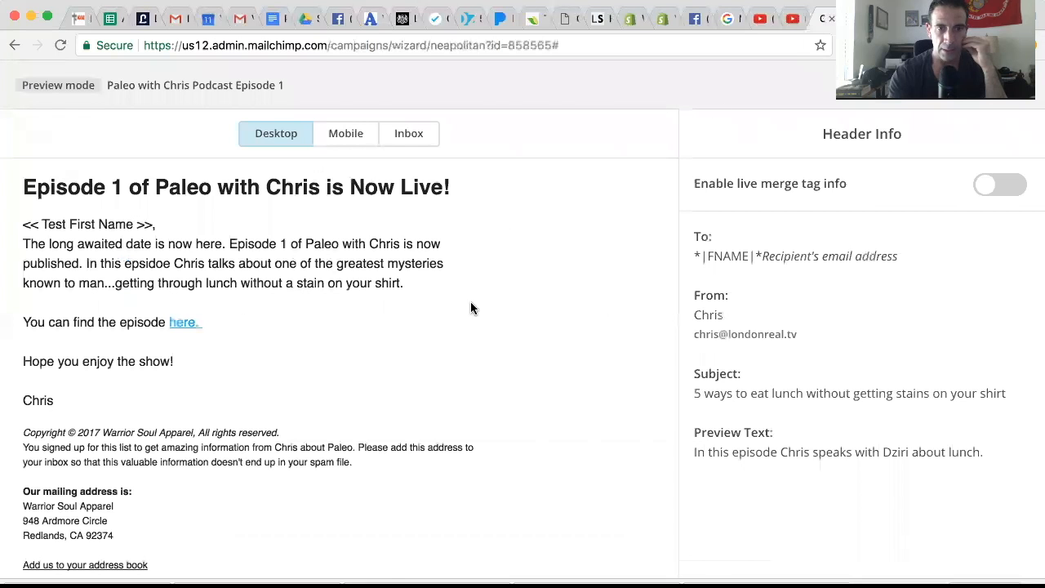
{"action": "left_click", "coordinate": [341, 135]}
{"action": "scroll", "coordinate": [382, 337], "scroll_direction": "down", "scroll_amount": 2}
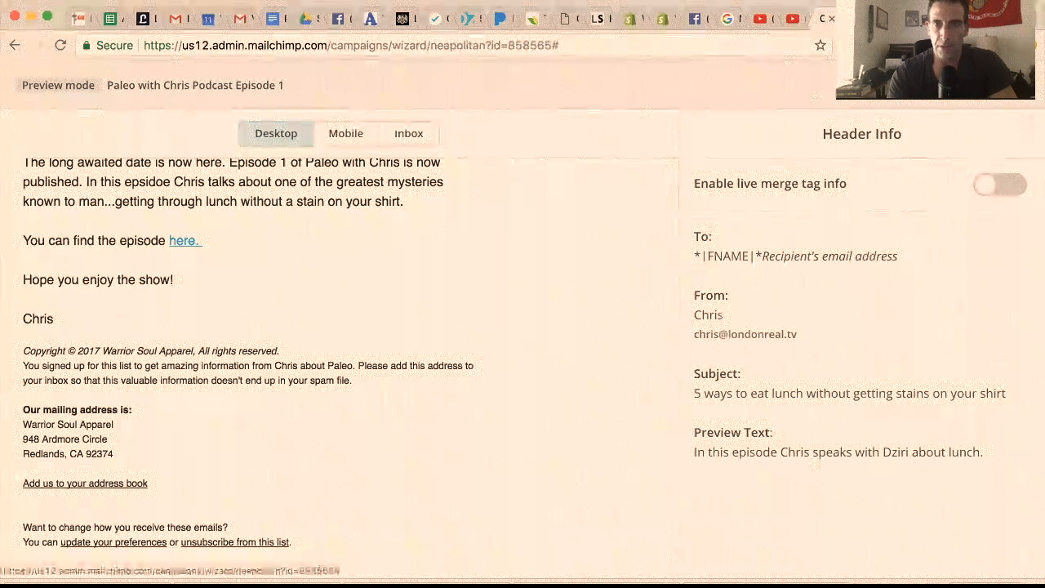
{"action": "left_click", "coordinate": [1015, 85]}
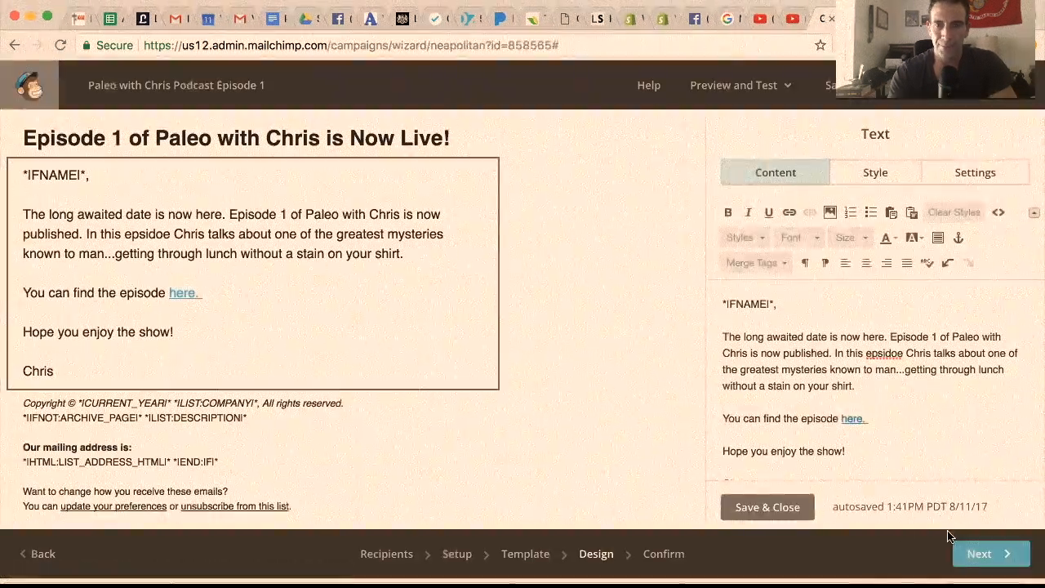
Save and close the text block, advance the campaign to the Confirm stage, and review its checklist through MonkeyRewards.
{"action": "left_click", "coordinate": [761, 506]}
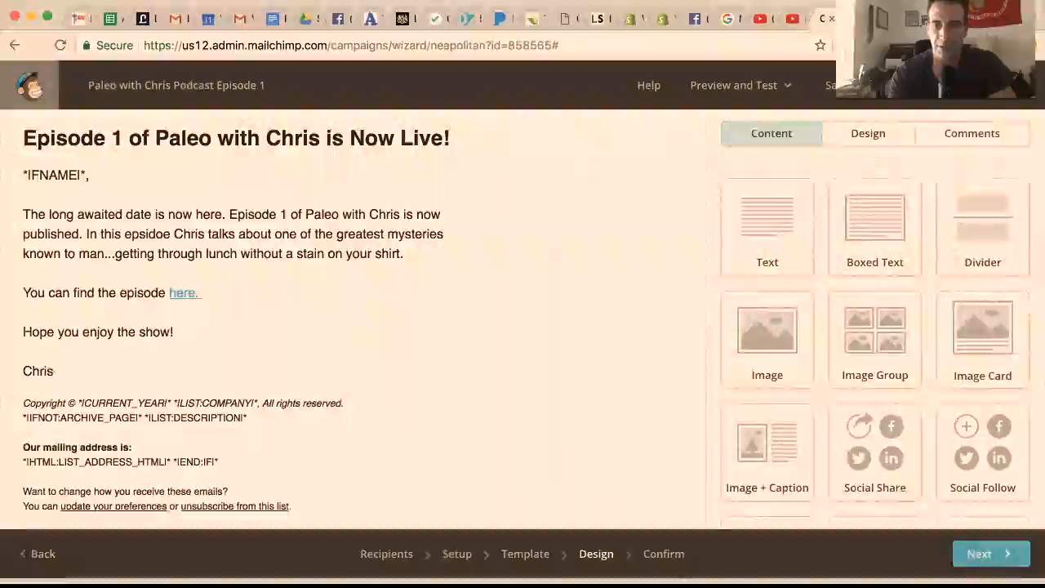
{"action": "left_click", "coordinate": [984, 558]}
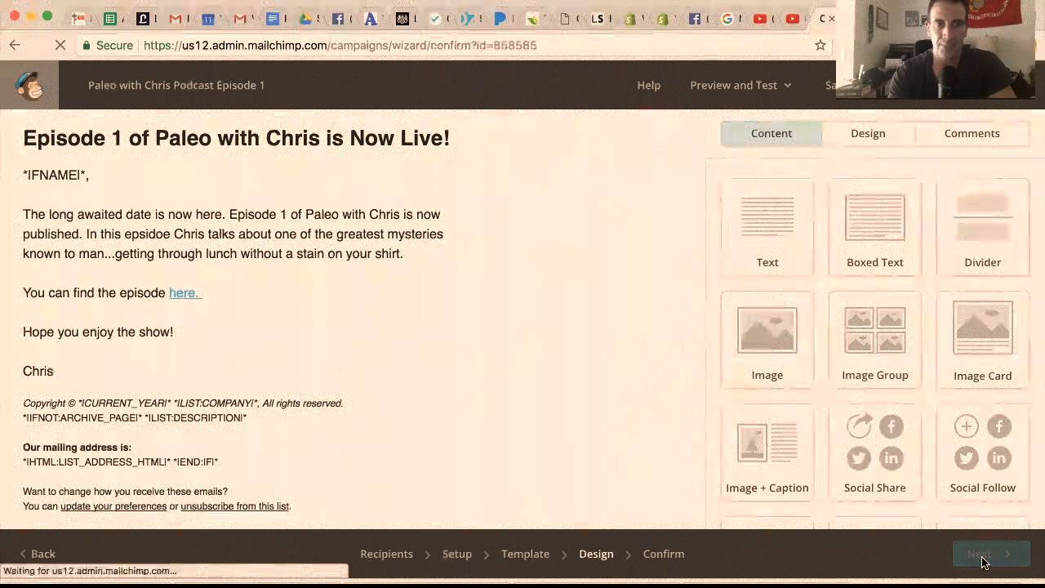
{"action": "scroll", "coordinate": [792, 457], "scroll_direction": "down", "scroll_amount": 5}
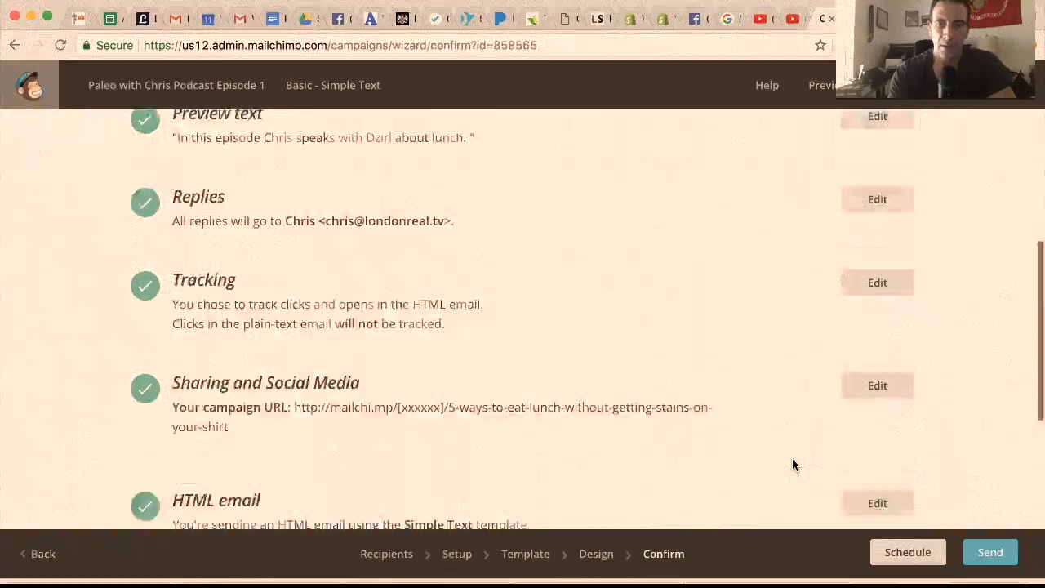
{"action": "scroll", "coordinate": [792, 465], "scroll_direction": "down", "scroll_amount": 3}
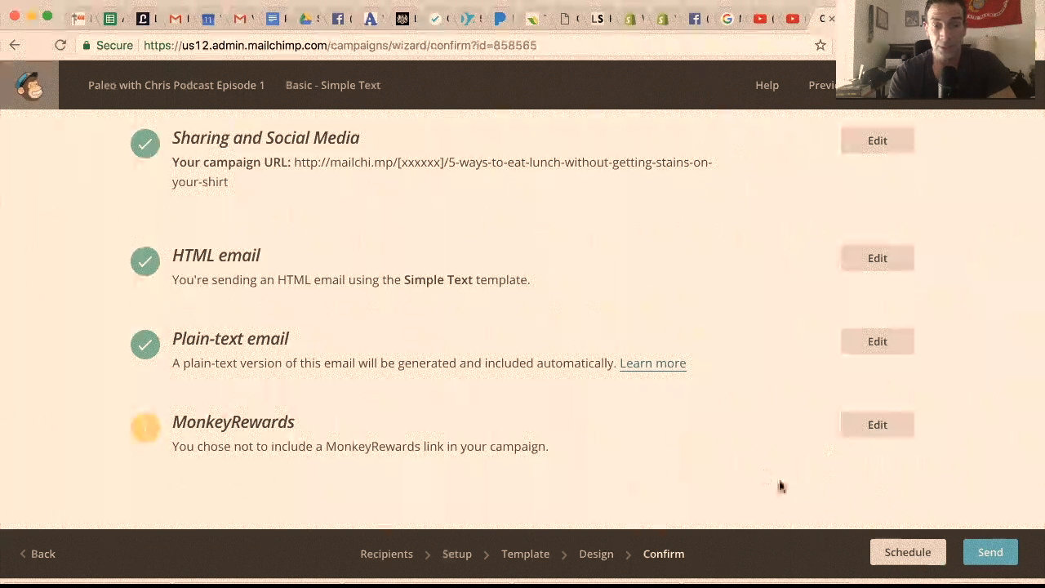